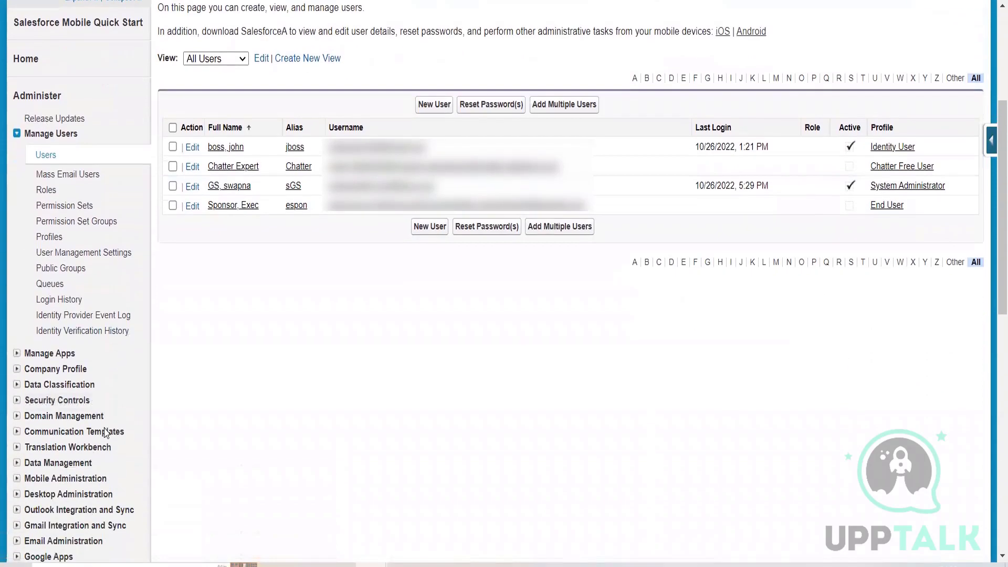
Collapse the Manage Users section and look over the Data Classification options in the Administer setup menu.
{"action": "left_click", "coordinate": [17, 134]}
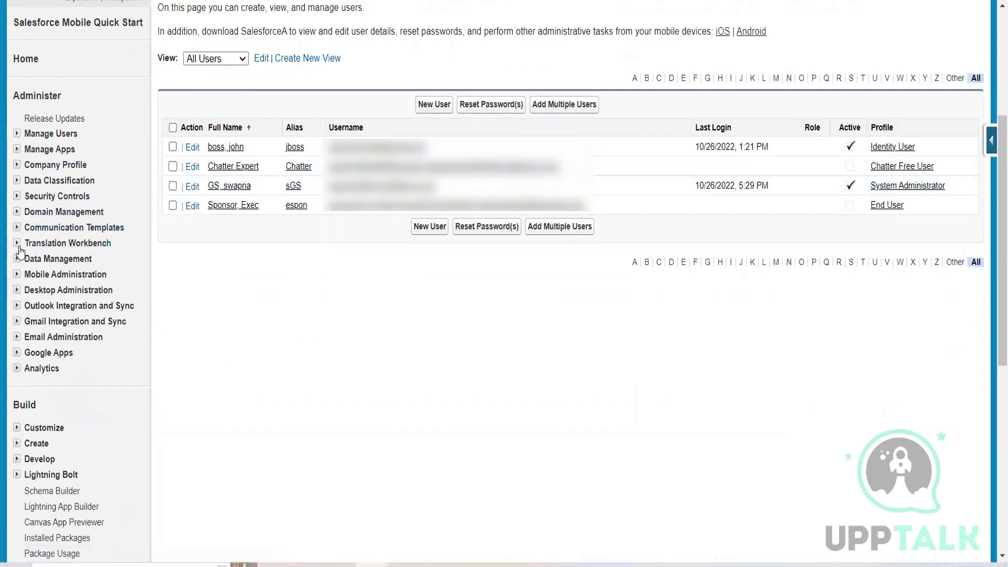
{"action": "left_click", "coordinate": [16, 181]}
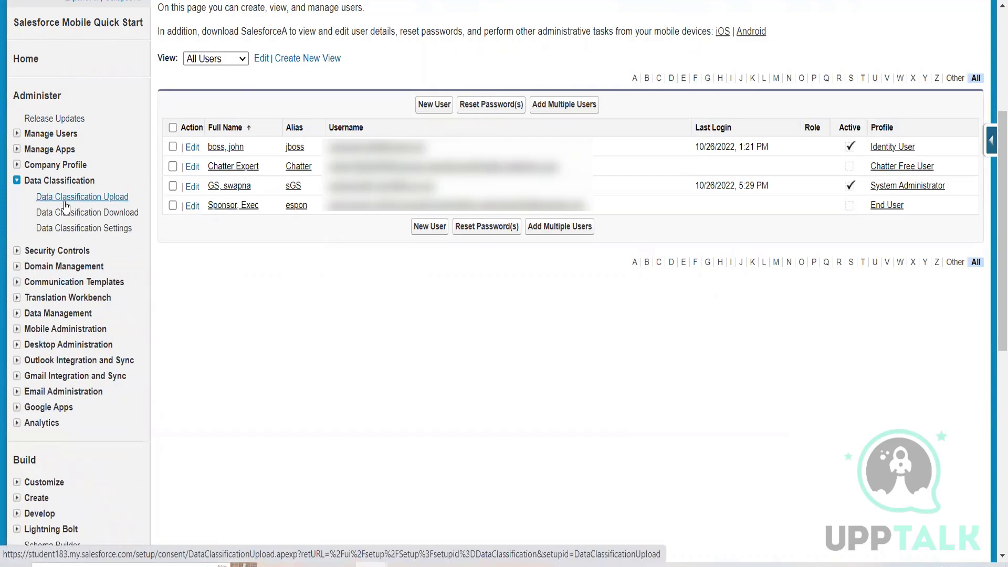
{"action": "left_click", "coordinate": [17, 180]}
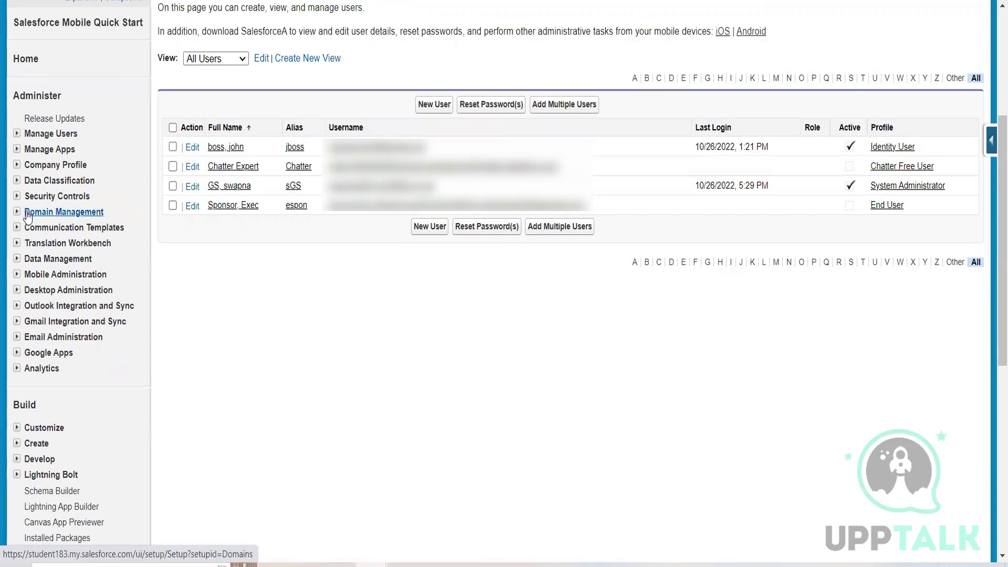
Look through the Security Controls options under Administer and open the Security Alerts page.
{"action": "left_click", "coordinate": [17, 198]}
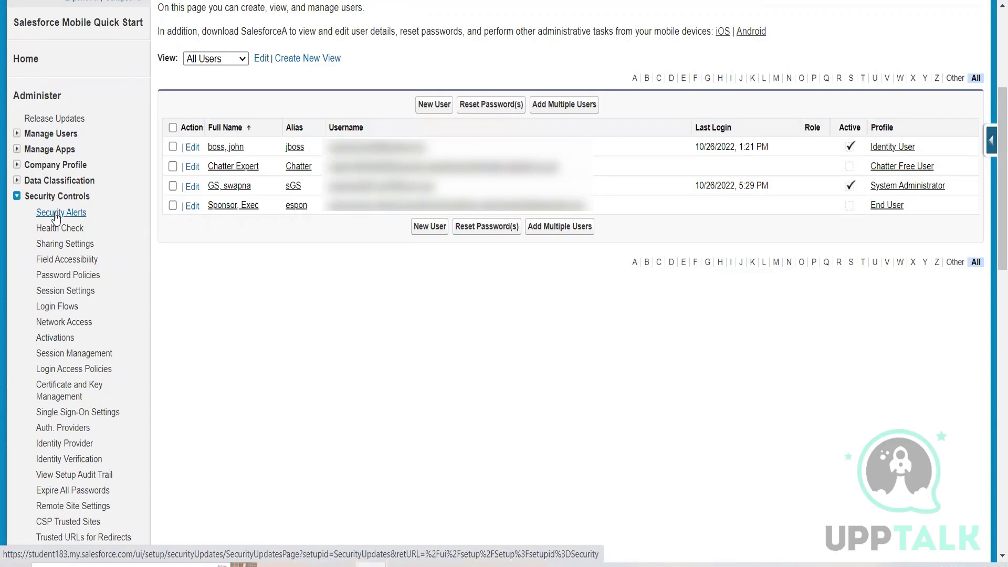
{"action": "scroll", "coordinate": [63, 315], "scroll_direction": "down", "scroll_amount": 3}
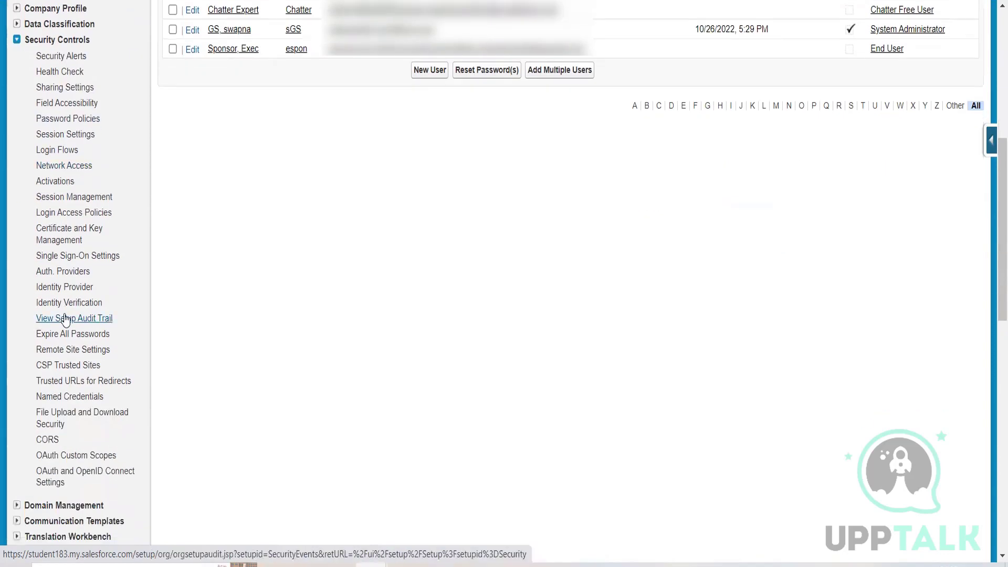
{"action": "left_click", "coordinate": [65, 319]}
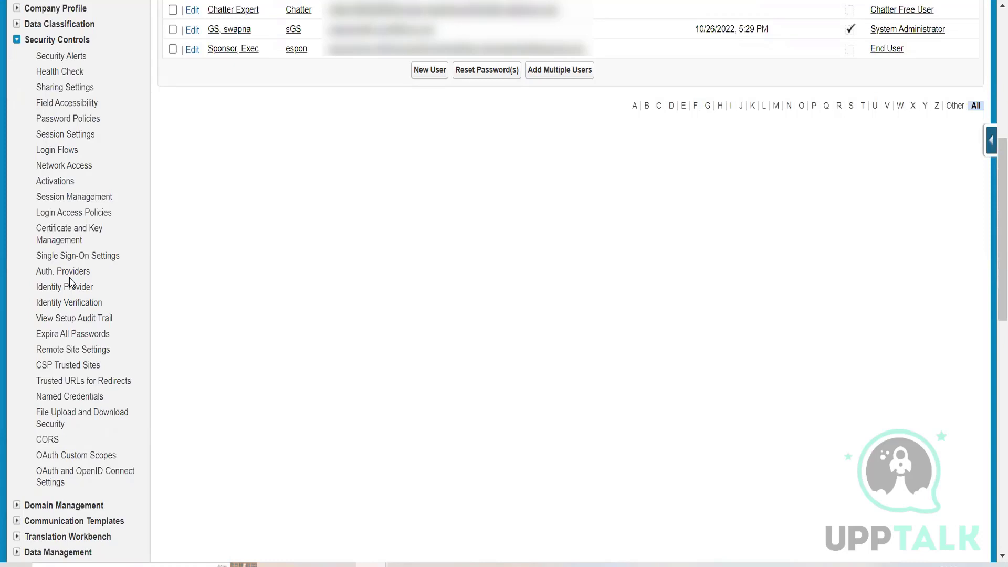
{"action": "left_click", "coordinate": [60, 59]}
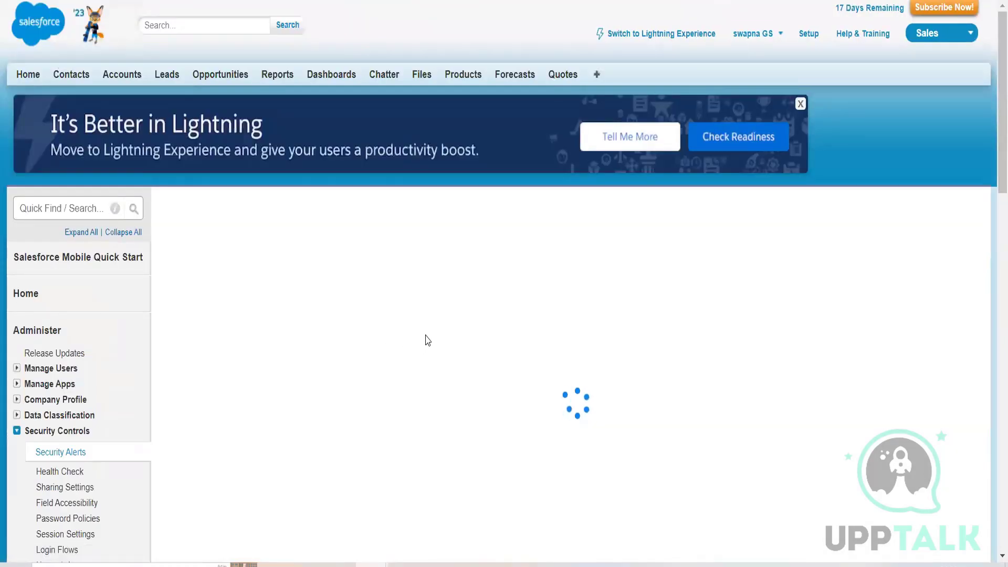
{"action": "scroll", "coordinate": [427, 340], "scroll_direction": "down", "scroll_amount": 3}
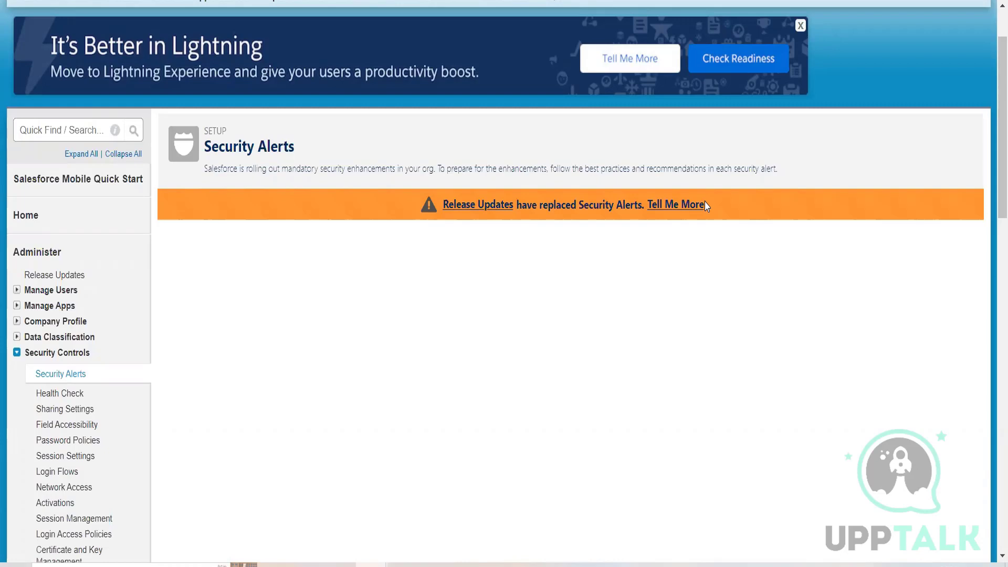
Open Release Updates from the Security Alerts notice and review the first updates needing action.
{"action": "left_click", "coordinate": [458, 204]}
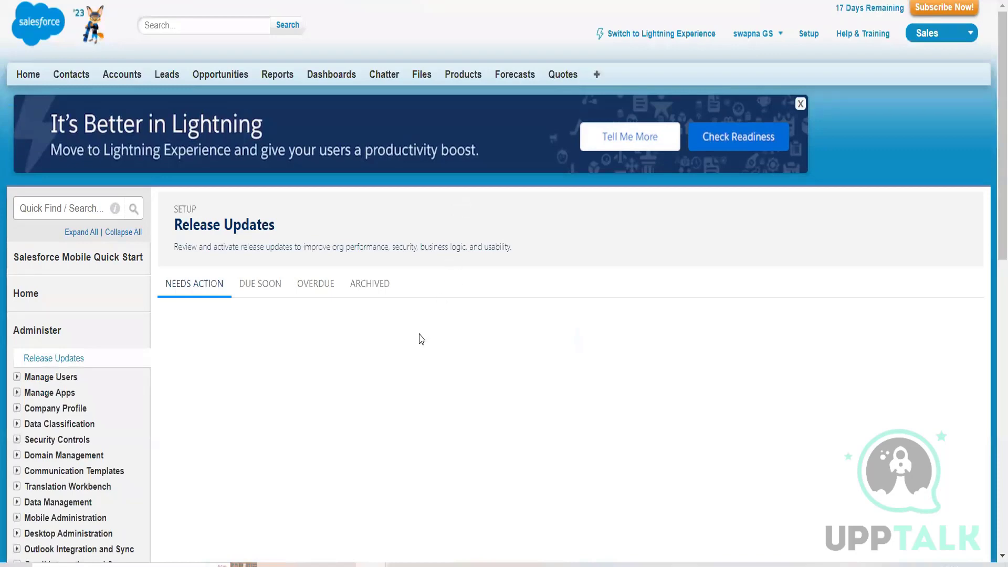
{"action": "scroll", "coordinate": [421, 341], "scroll_direction": "down", "scroll_amount": 3}
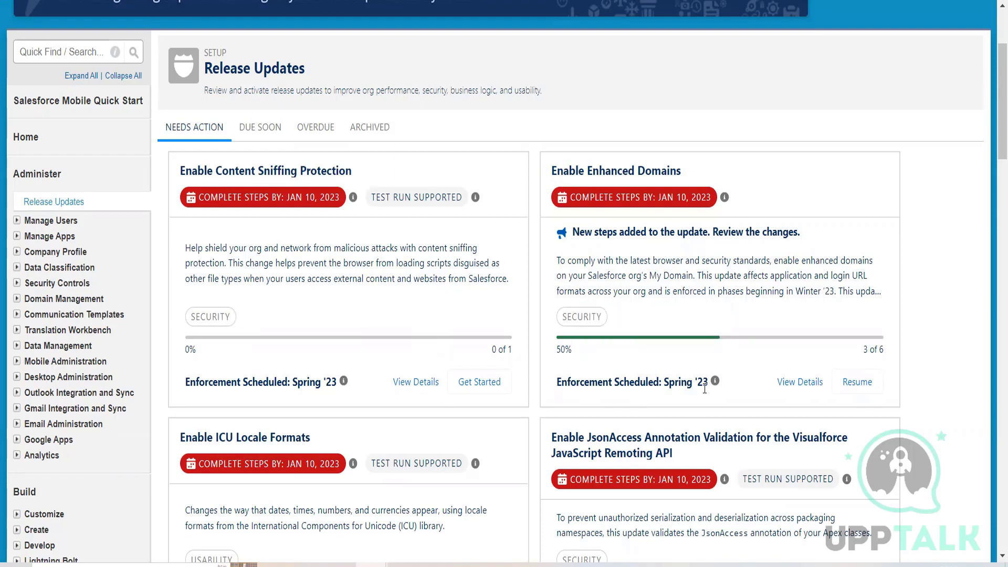
{"action": "scroll", "coordinate": [705, 389], "scroll_direction": "down", "scroll_amount": 3}
{"action": "scroll", "coordinate": [705, 388], "scroll_direction": "up", "scroll_amount": 3}
{"action": "scroll", "coordinate": [620, 402], "scroll_direction": "down", "scroll_amount": 6}
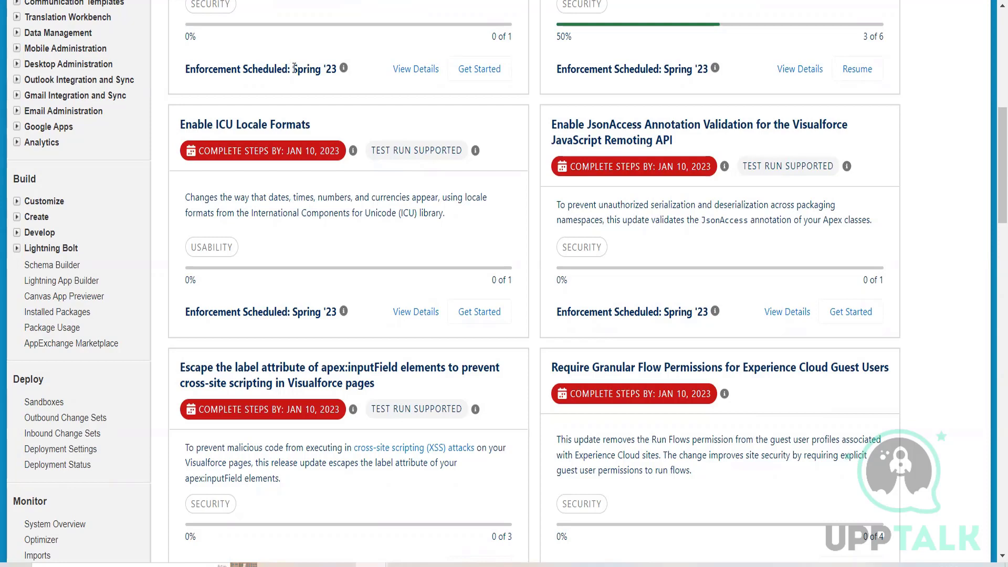
Examine the enforcement schedule of Enable Content Sniffing Protection and the details on the Enable Enhanced Domains card.
{"action": "left_click_drag", "start_coordinate": [292, 69], "coordinate": [342, 75]}
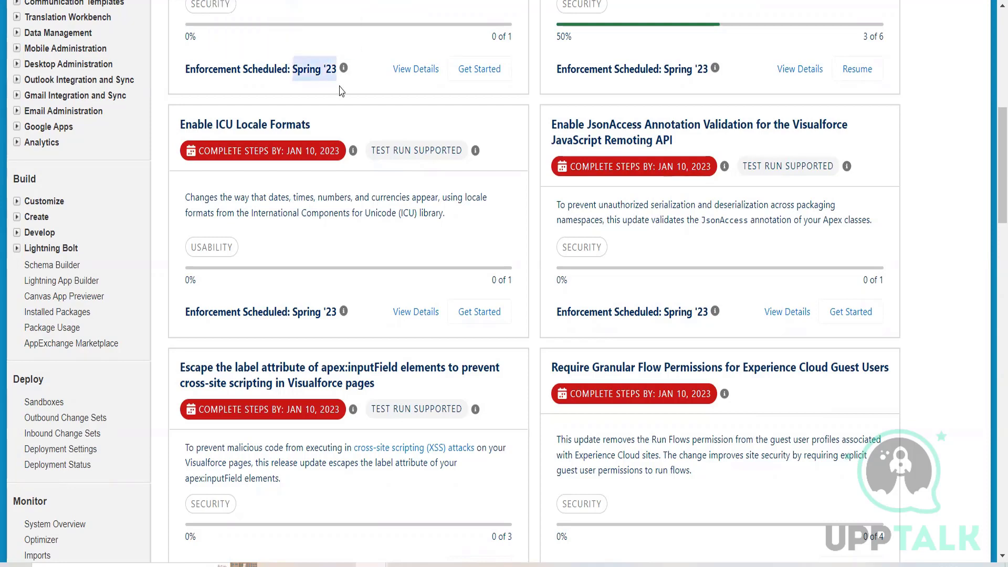
{"action": "scroll", "coordinate": [339, 91], "scroll_direction": "up", "scroll_amount": 1}
{"action": "mouse_move", "coordinate": [346, 150]}
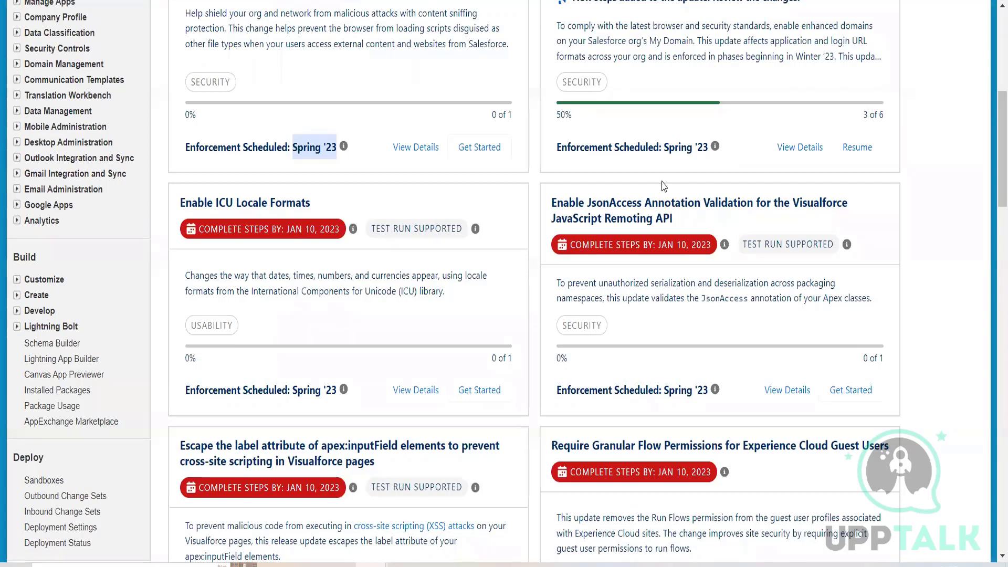
{"action": "scroll", "coordinate": [599, 223], "scroll_direction": "up", "scroll_amount": 4}
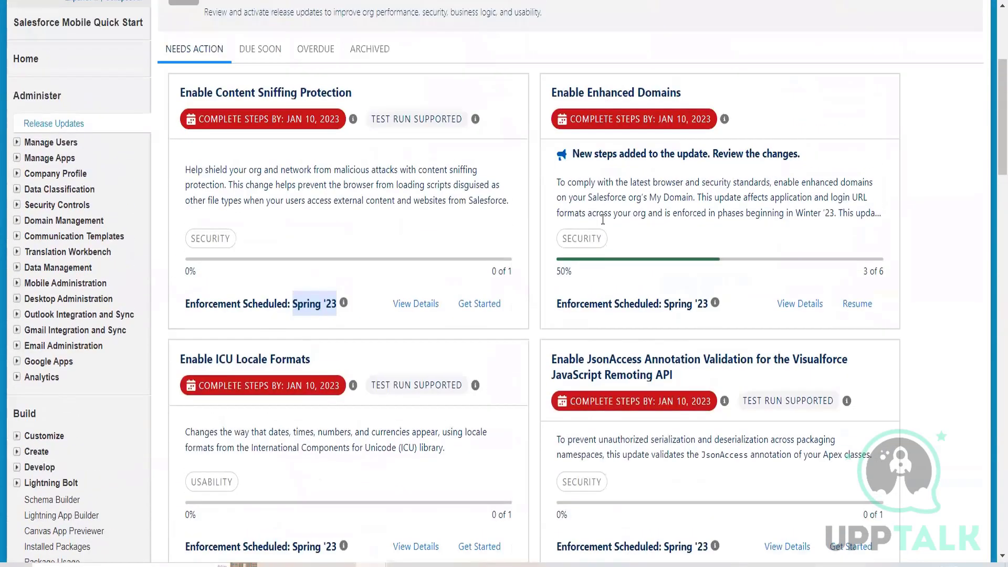
{"action": "scroll", "coordinate": [603, 218], "scroll_direction": "up", "scroll_amount": 2}
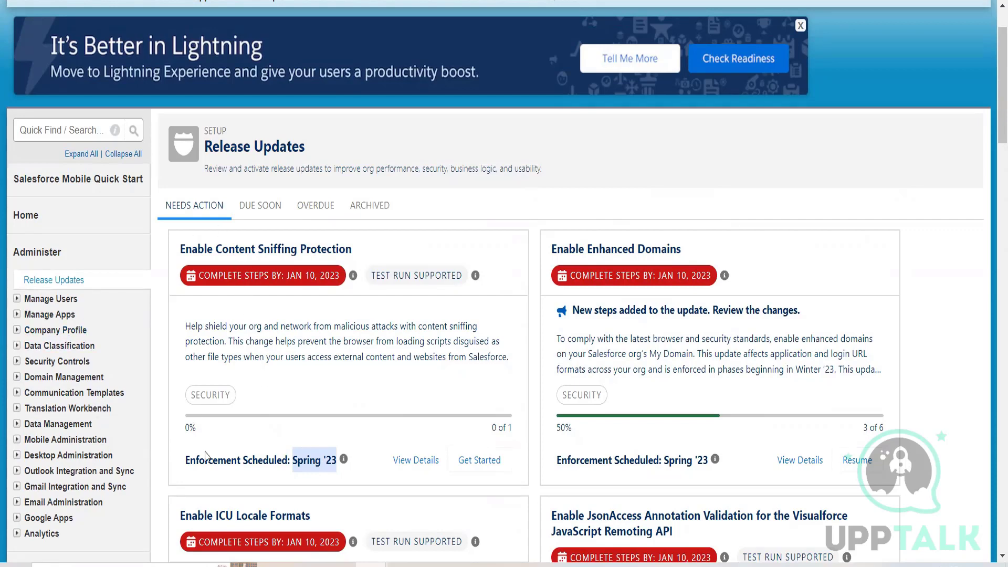
{"action": "scroll", "coordinate": [242, 508], "scroll_direction": "down", "scroll_amount": 1}
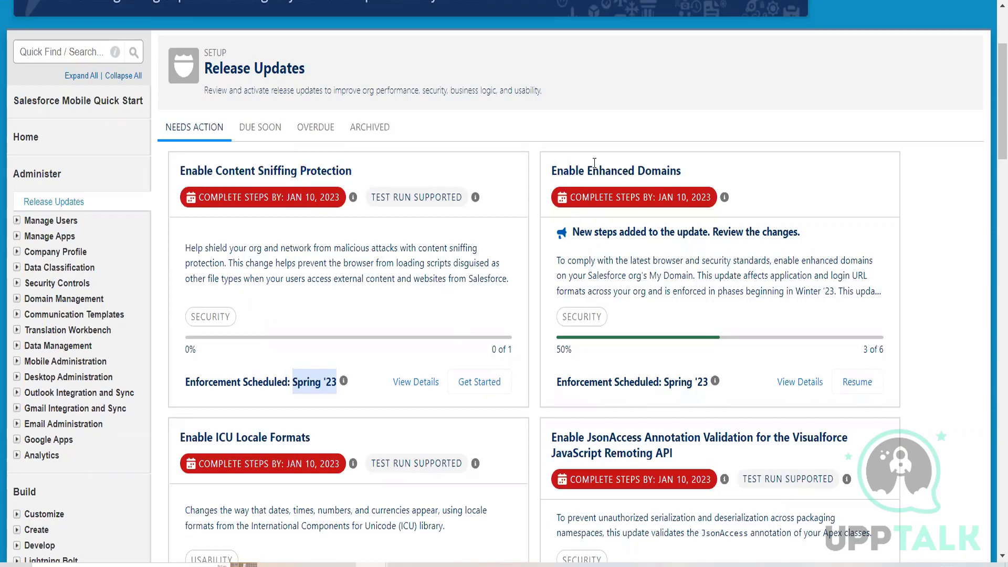
{"action": "left_click_drag", "start_coordinate": [623, 167], "coordinate": [689, 173]}
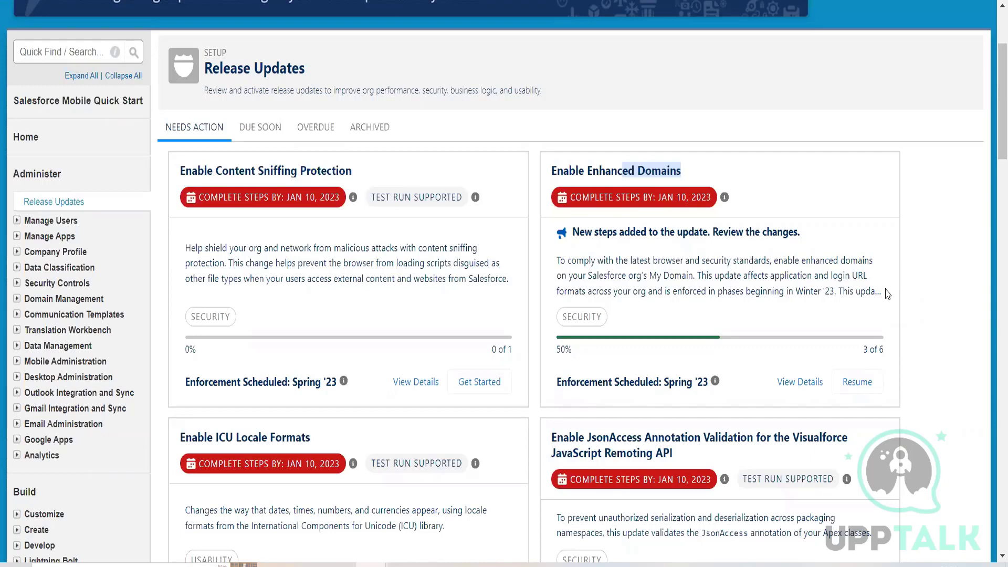
Review the remaining Needs Action release updates through Enable Secure Static Resources for Lightning Components.
{"action": "scroll", "coordinate": [645, 424], "scroll_direction": "down", "scroll_amount": 3}
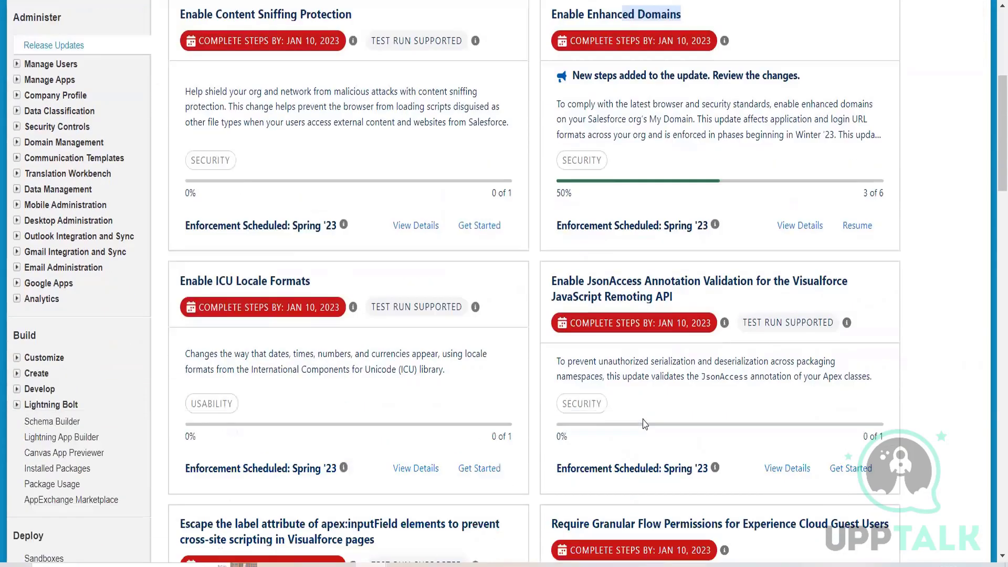
{"action": "scroll", "coordinate": [646, 424], "scroll_direction": "down", "scroll_amount": 5}
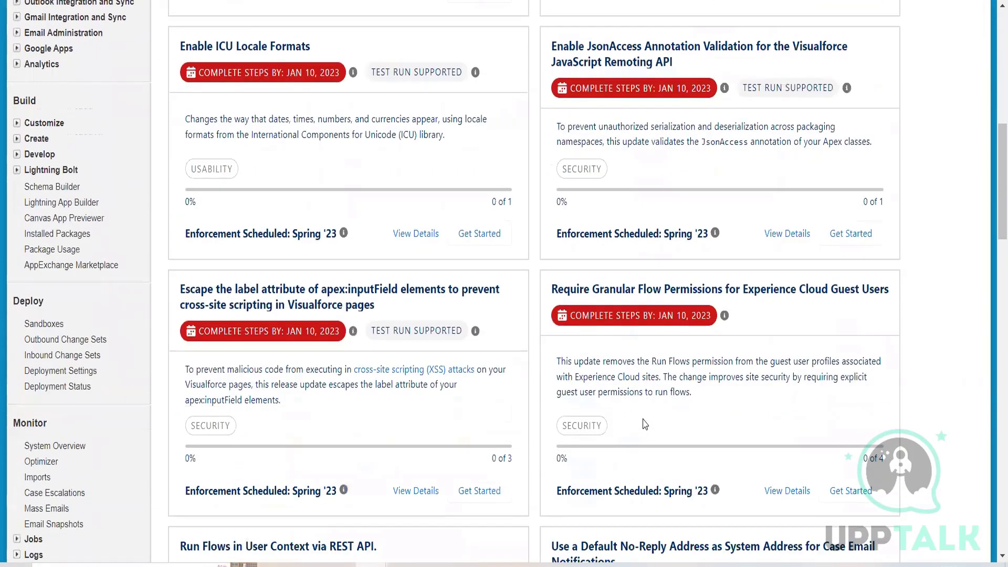
{"action": "scroll", "coordinate": [645, 424], "scroll_direction": "down", "scroll_amount": 2}
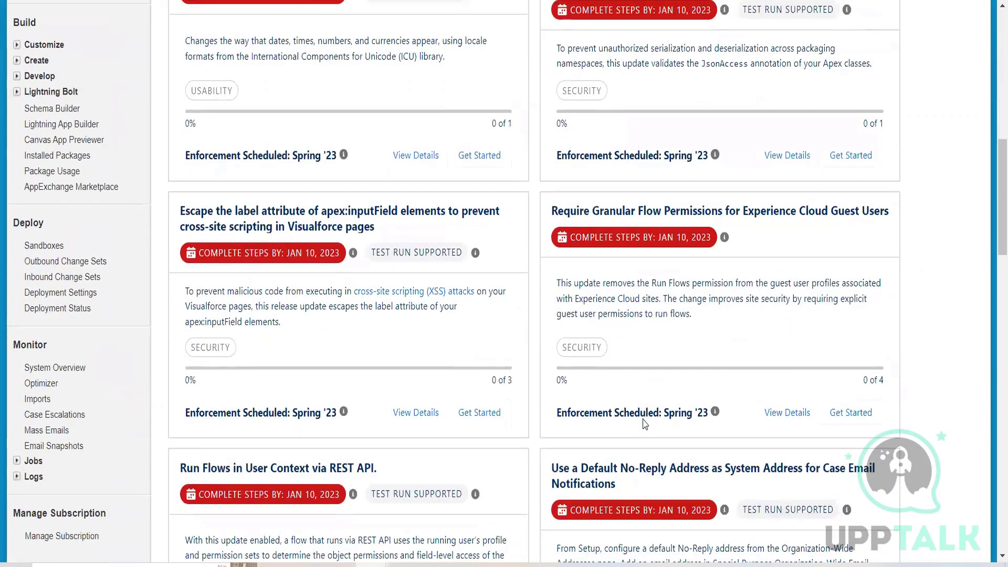
{"action": "scroll", "coordinate": [645, 424], "scroll_direction": "down", "scroll_amount": 2}
{"action": "scroll", "coordinate": [646, 424], "scroll_direction": "down", "scroll_amount": 3}
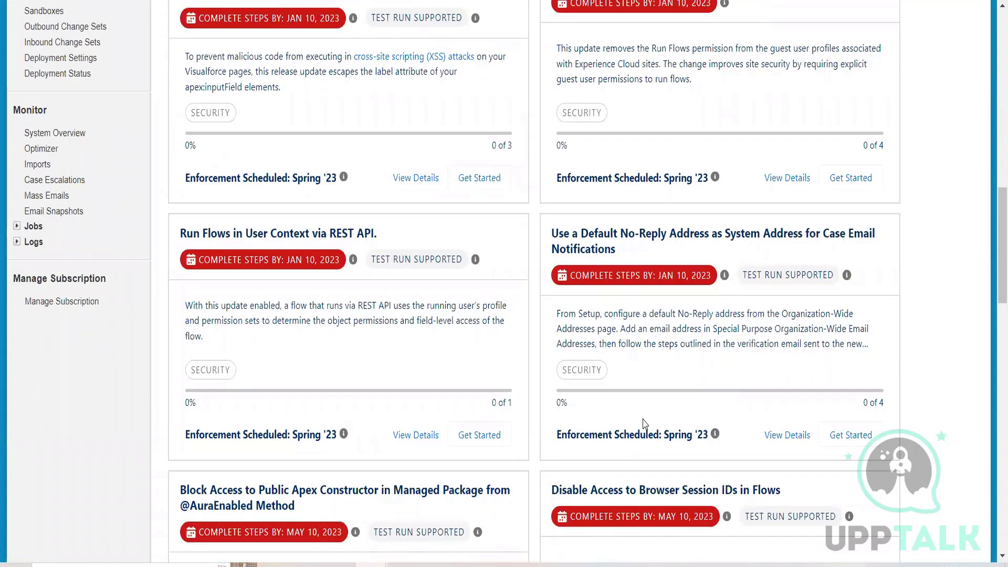
{"action": "scroll", "coordinate": [645, 424], "scroll_direction": "down", "scroll_amount": 4}
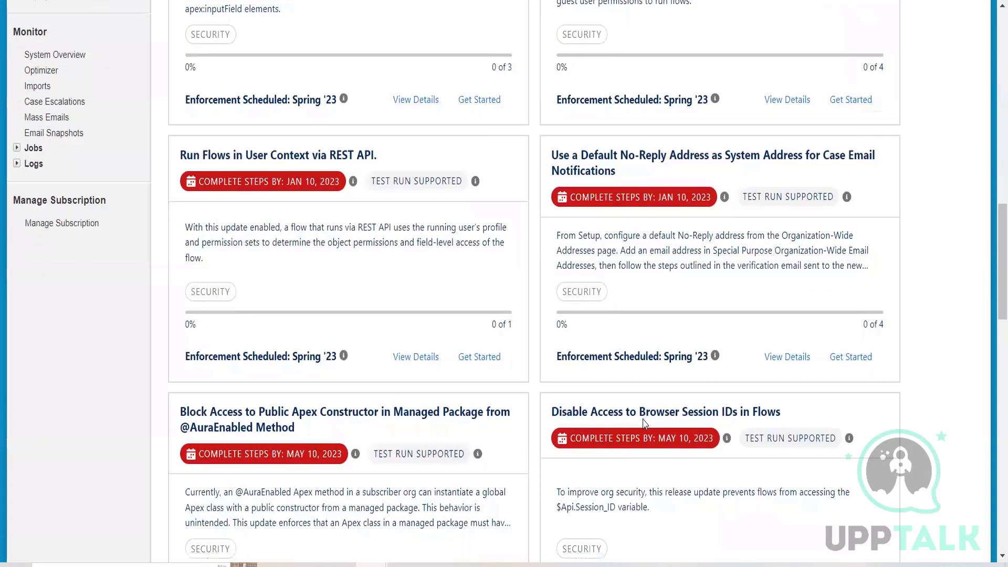
{"action": "scroll", "coordinate": [645, 424], "scroll_direction": "down", "scroll_amount": 3}
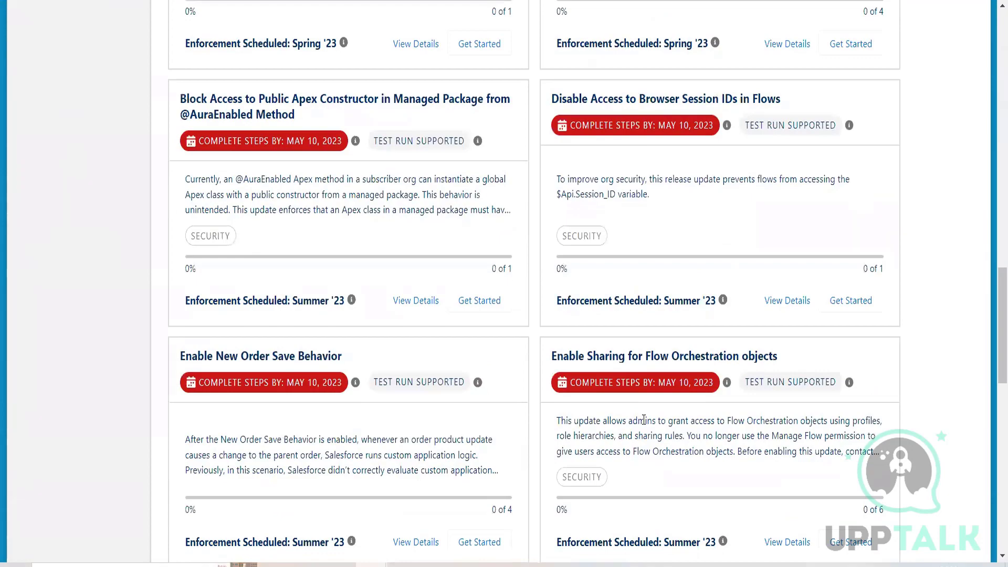
{"action": "scroll", "coordinate": [644, 420], "scroll_direction": "down", "scroll_amount": 1}
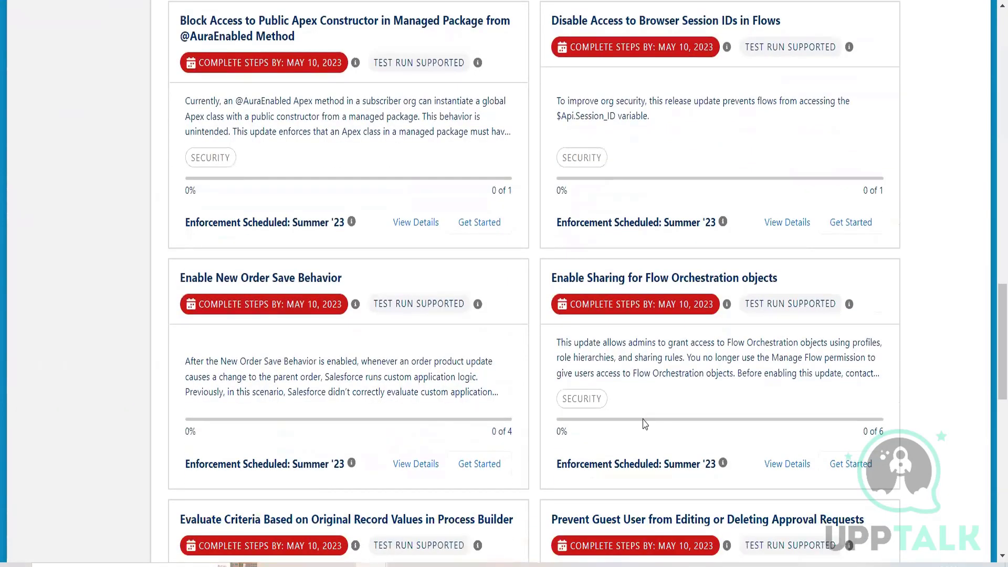
{"action": "scroll", "coordinate": [645, 424], "scroll_direction": "down", "scroll_amount": 3}
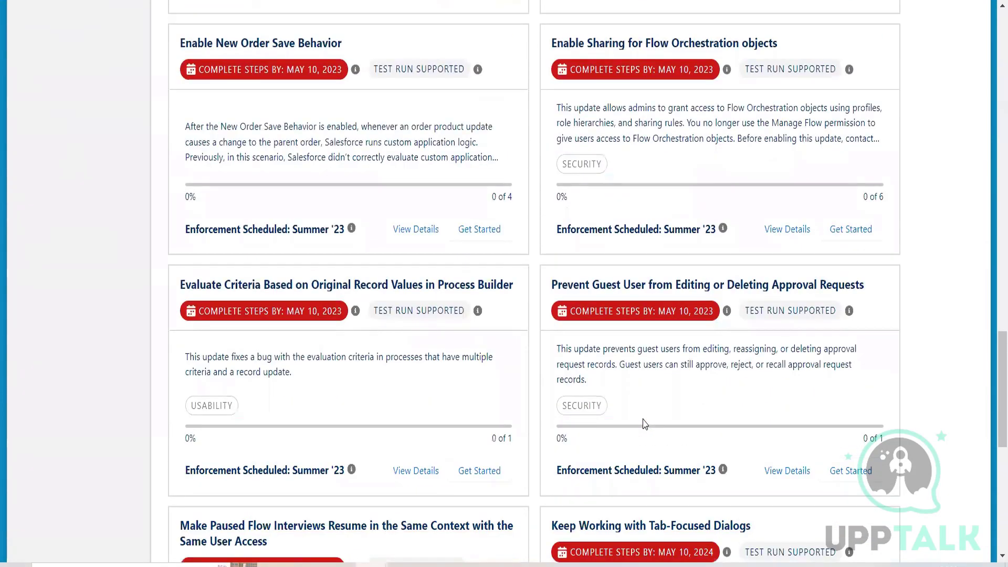
{"action": "scroll", "coordinate": [646, 424], "scroll_direction": "down", "scroll_amount": 5}
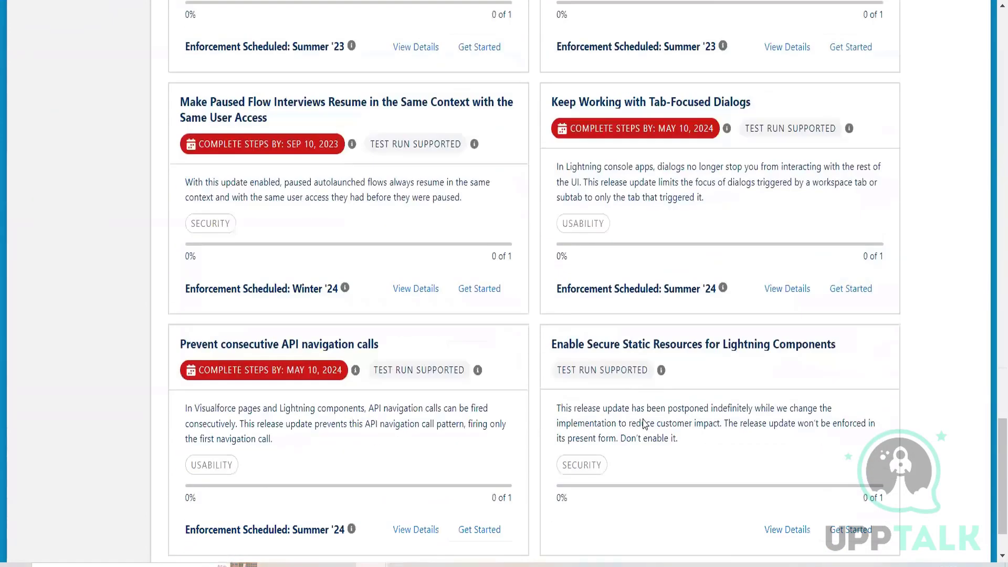
{"action": "scroll", "coordinate": [645, 424], "scroll_direction": "down", "scroll_amount": 1}
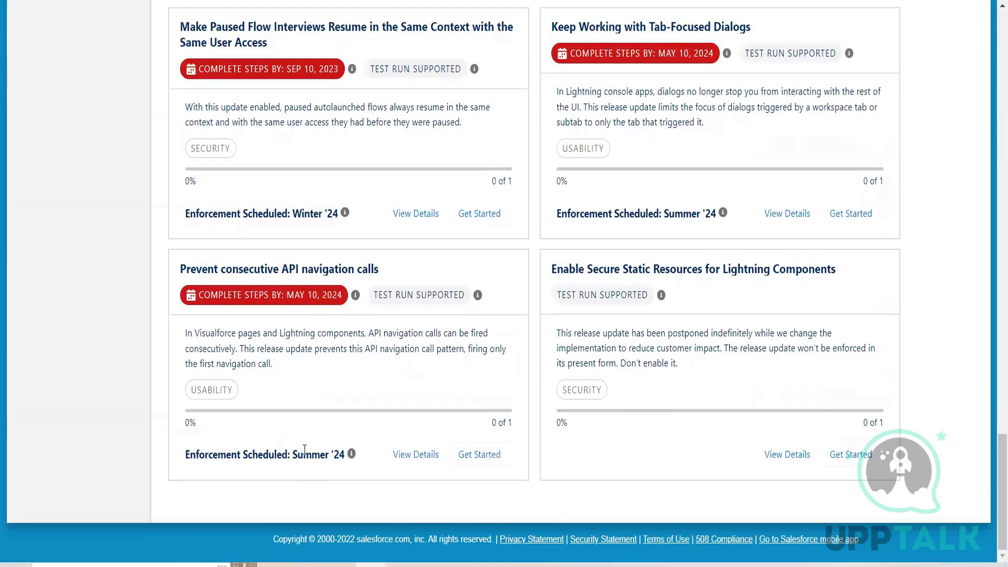
Examine the enforcement schedules of the last release updates, including Prevent consecutive API navigation calls, and return to the start of the list.
{"action": "left_click_drag", "start_coordinate": [290, 452], "coordinate": [345, 454]}
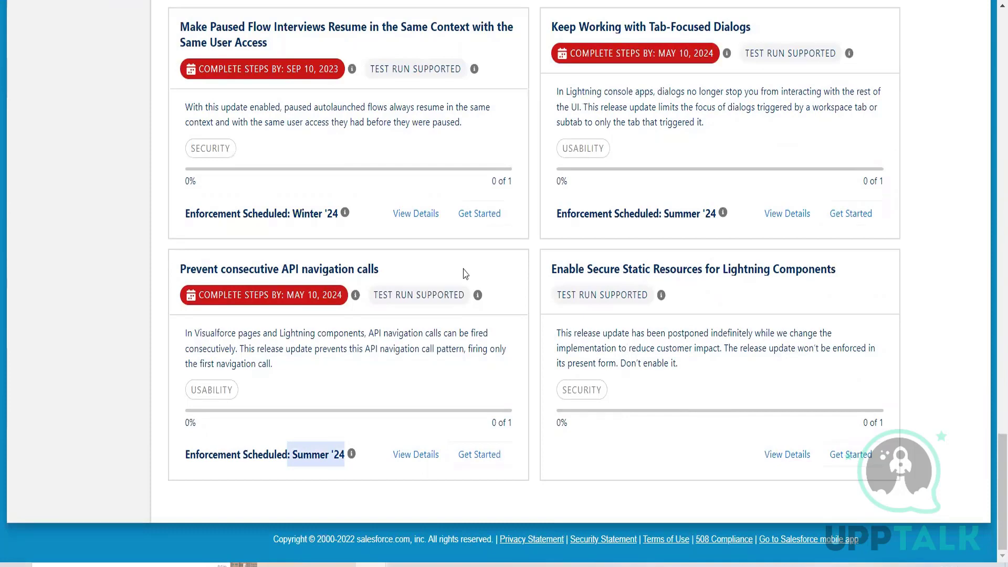
{"action": "left_click_drag", "start_coordinate": [292, 213], "coordinate": [330, 214]}
{"action": "scroll", "coordinate": [510, 310], "scroll_direction": "up", "scroll_amount": 3}
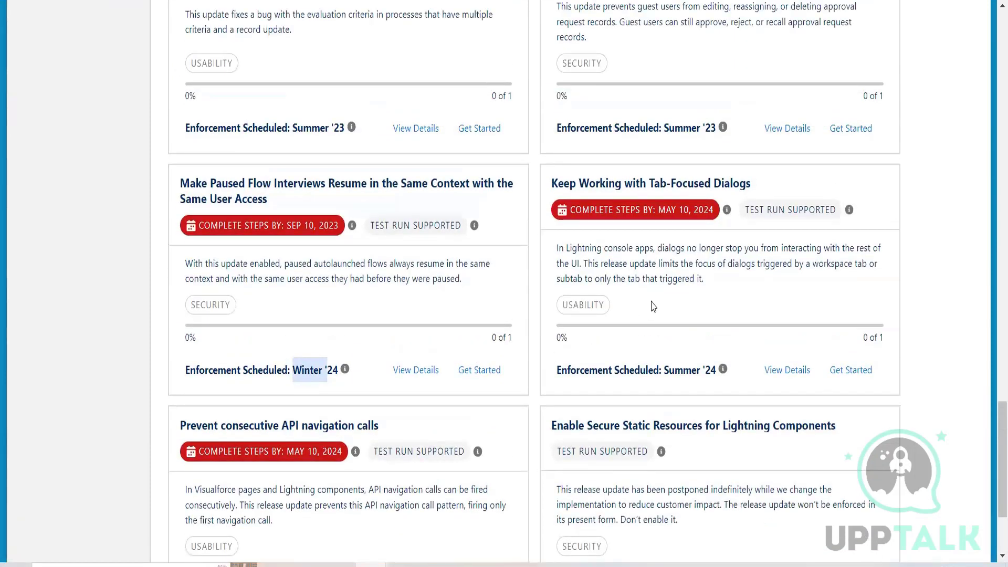
{"action": "scroll", "coordinate": [653, 307], "scroll_direction": "up", "scroll_amount": 1}
{"action": "scroll", "coordinate": [679, 476], "scroll_direction": "down", "scroll_amount": 1}
{"action": "mouse_move", "coordinate": [724, 371]}
{"action": "scroll", "coordinate": [469, 360], "scroll_direction": "up", "scroll_amount": 2}
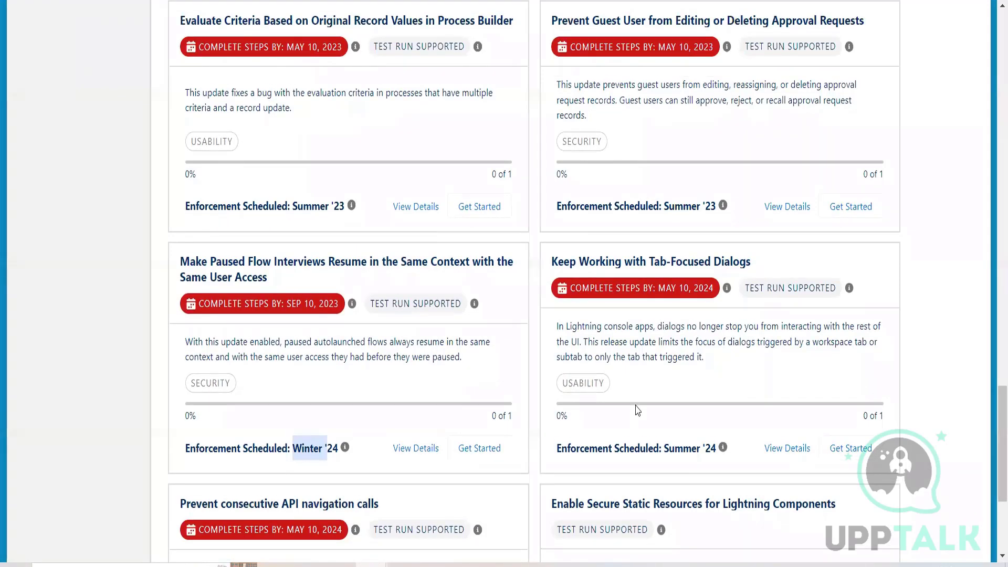
{"action": "scroll", "coordinate": [637, 410], "scroll_direction": "down", "scroll_amount": 5}
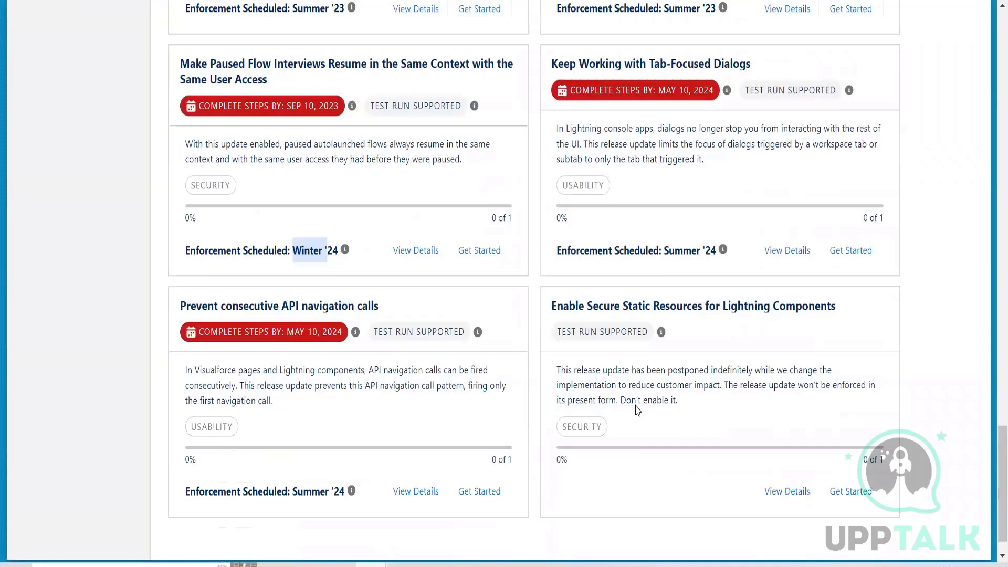
{"action": "scroll", "coordinate": [636, 410], "scroll_direction": "up", "scroll_amount": 6}
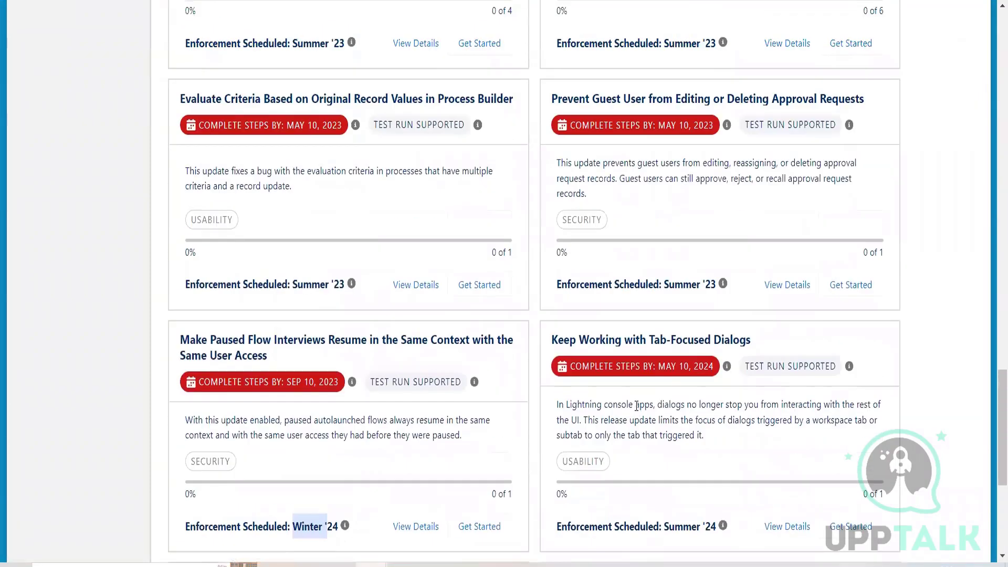
{"action": "scroll", "coordinate": [637, 405], "scroll_direction": "up", "scroll_amount": 15}
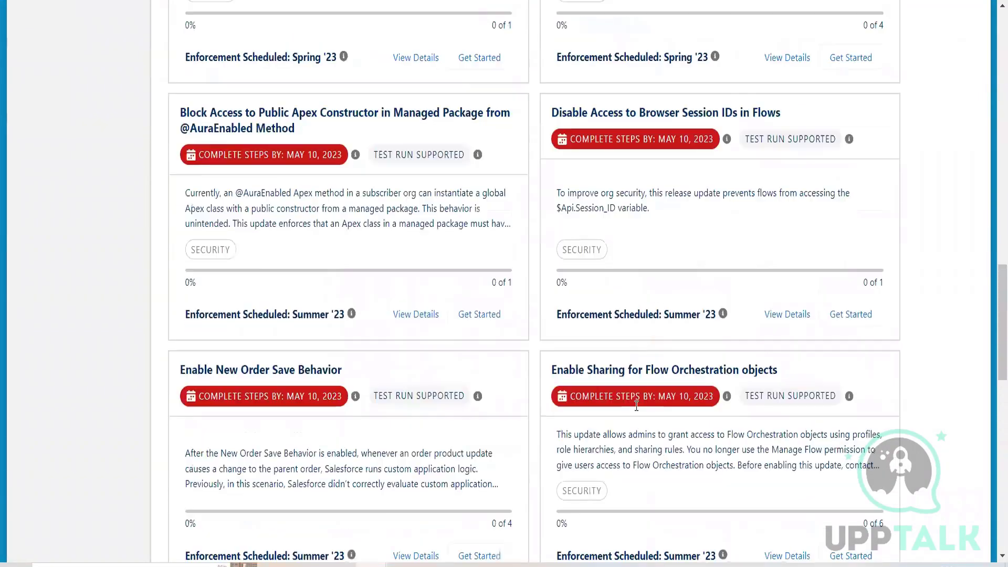
{"action": "scroll", "coordinate": [637, 406], "scroll_direction": "up", "scroll_amount": 18}
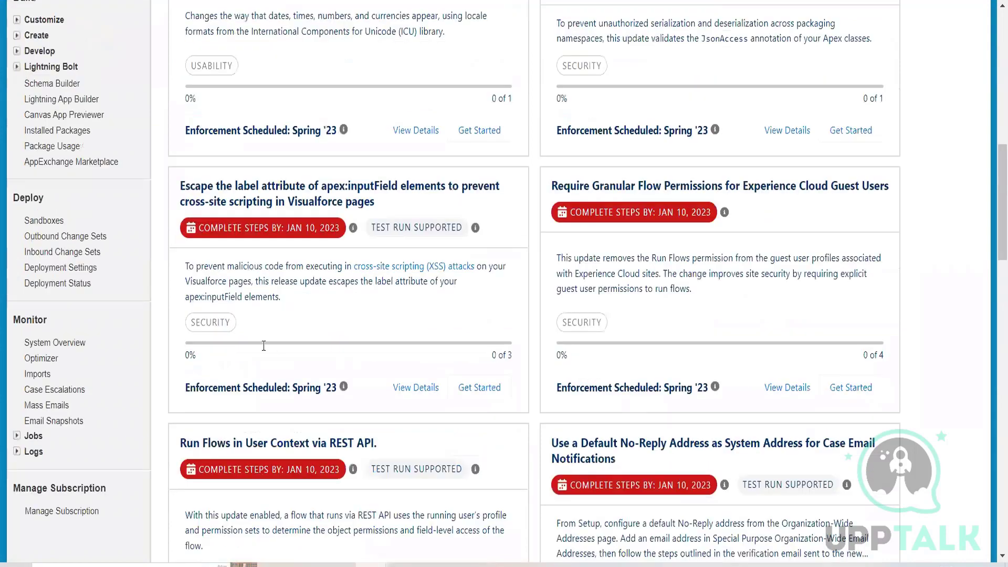
{"action": "scroll", "coordinate": [239, 346], "scroll_direction": "up", "scroll_amount": 6}
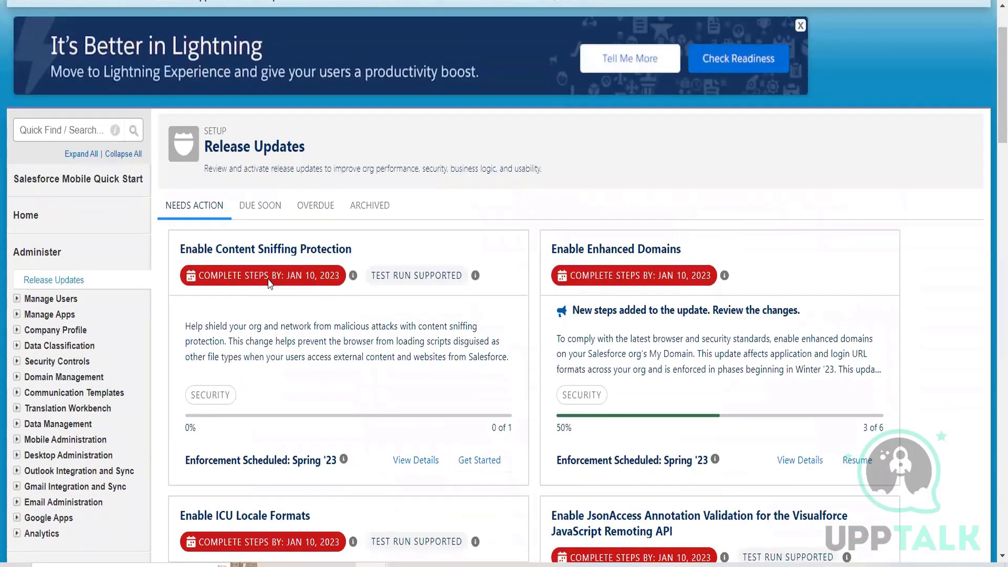
Check the Due Soon and Overdue lists of release updates.
{"action": "left_click", "coordinate": [258, 207]}
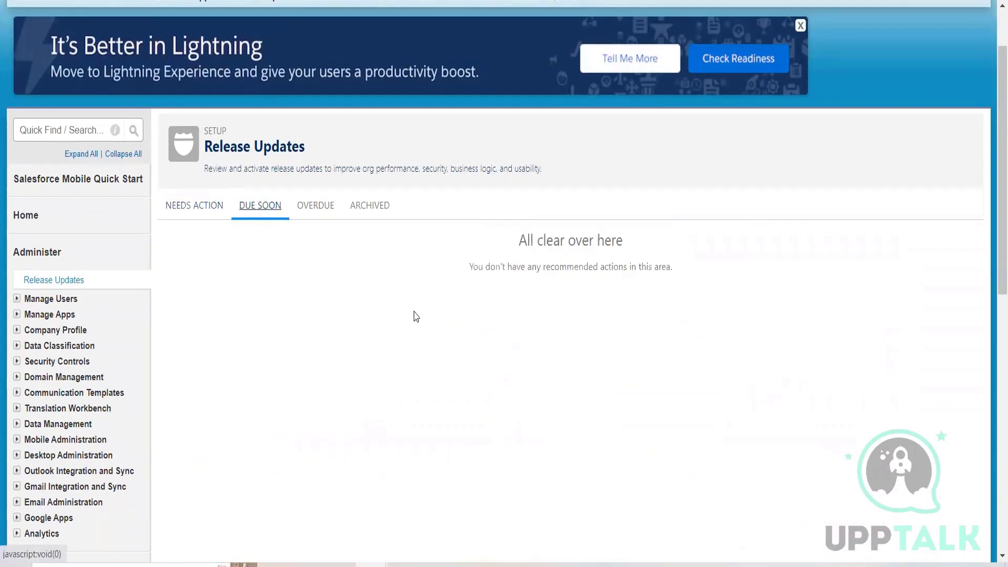
{"action": "scroll", "coordinate": [417, 319], "scroll_direction": "down", "scroll_amount": 7}
{"action": "scroll", "coordinate": [417, 319], "scroll_direction": "up", "scroll_amount": 7}
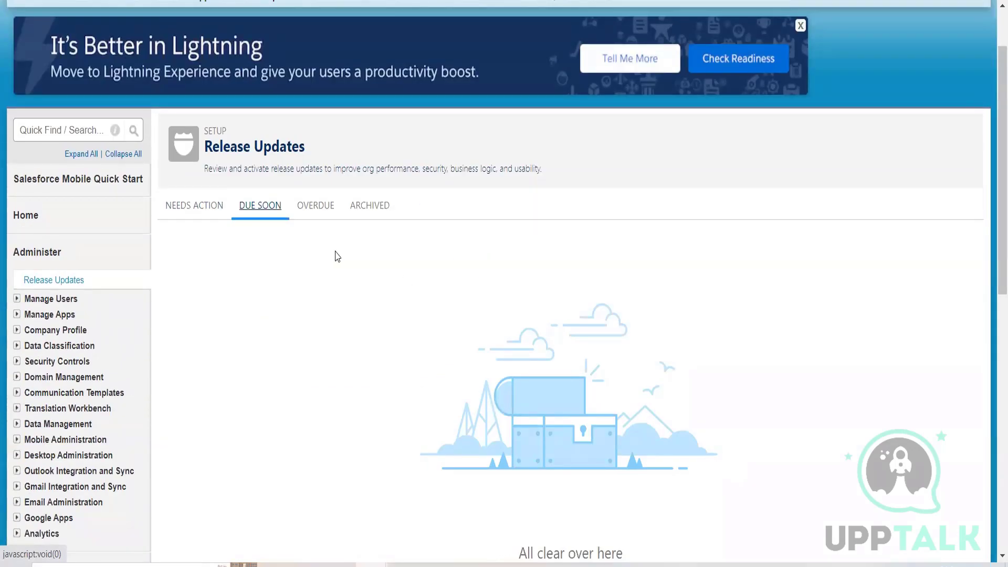
{"action": "left_click", "coordinate": [311, 217]}
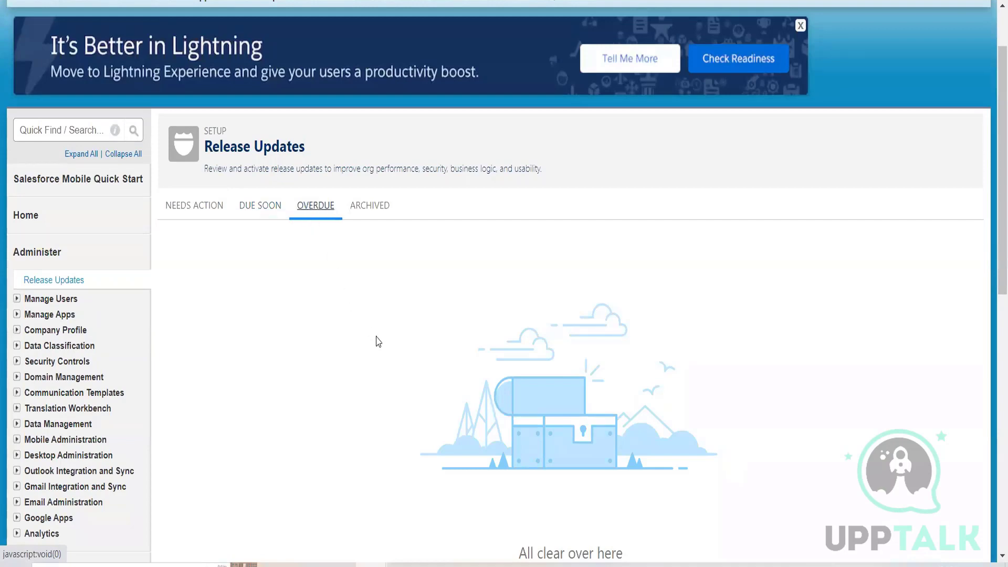
Review the archived release updates from Restrict Reflective Access to Non-Global Constructors in Packages through the last card.
{"action": "left_click", "coordinate": [369, 208]}
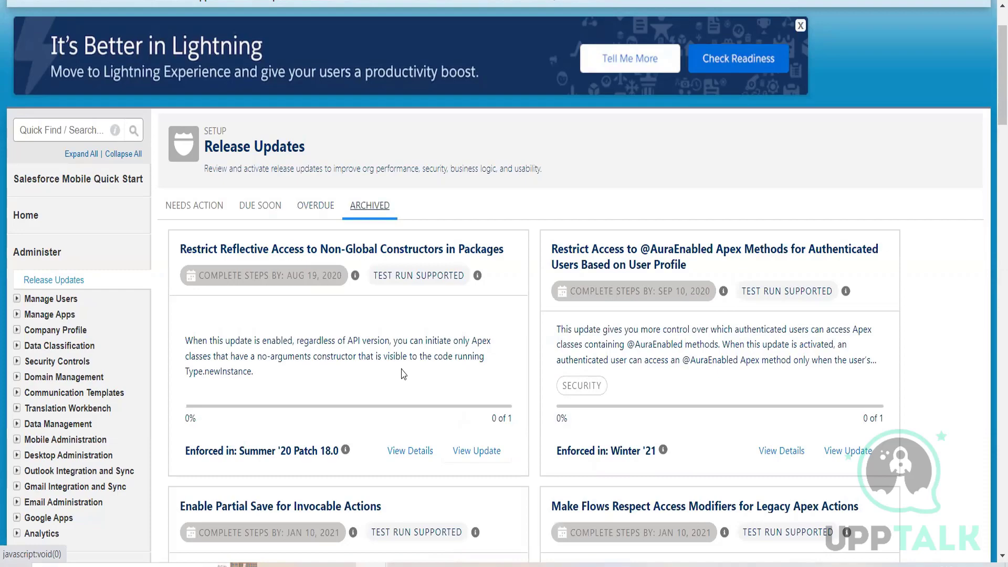
{"action": "scroll", "coordinate": [403, 374], "scroll_direction": "down", "scroll_amount": 2}
{"action": "scroll", "coordinate": [407, 372], "scroll_direction": "up", "scroll_amount": 4}
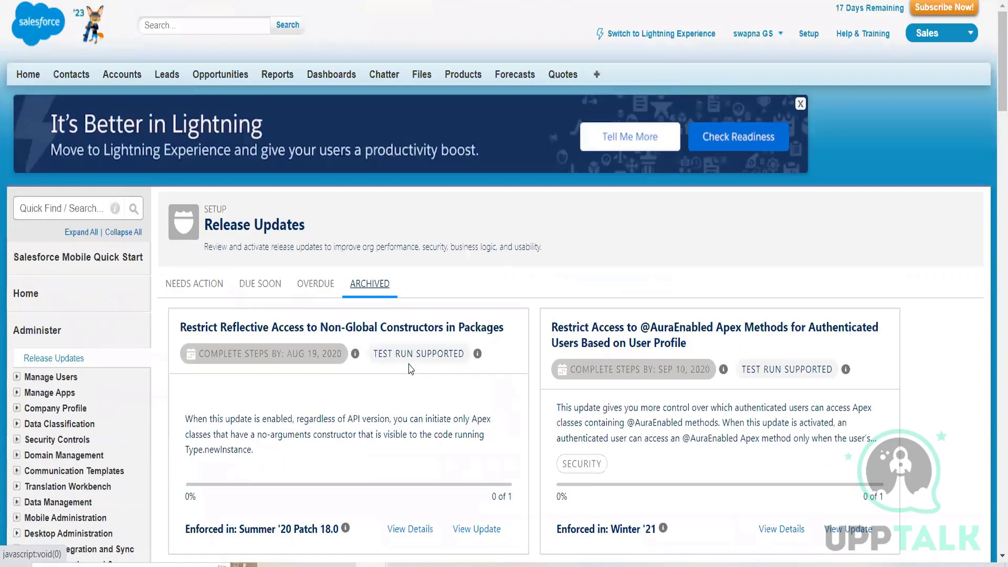
{"action": "scroll", "coordinate": [411, 369], "scroll_direction": "down", "scroll_amount": 3}
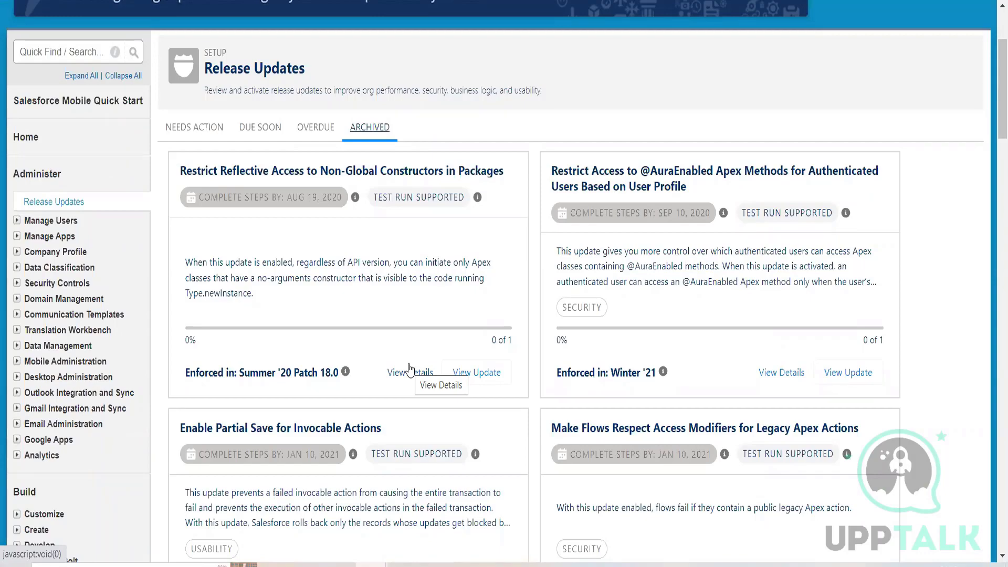
{"action": "scroll", "coordinate": [402, 433], "scroll_direction": "down", "scroll_amount": 3}
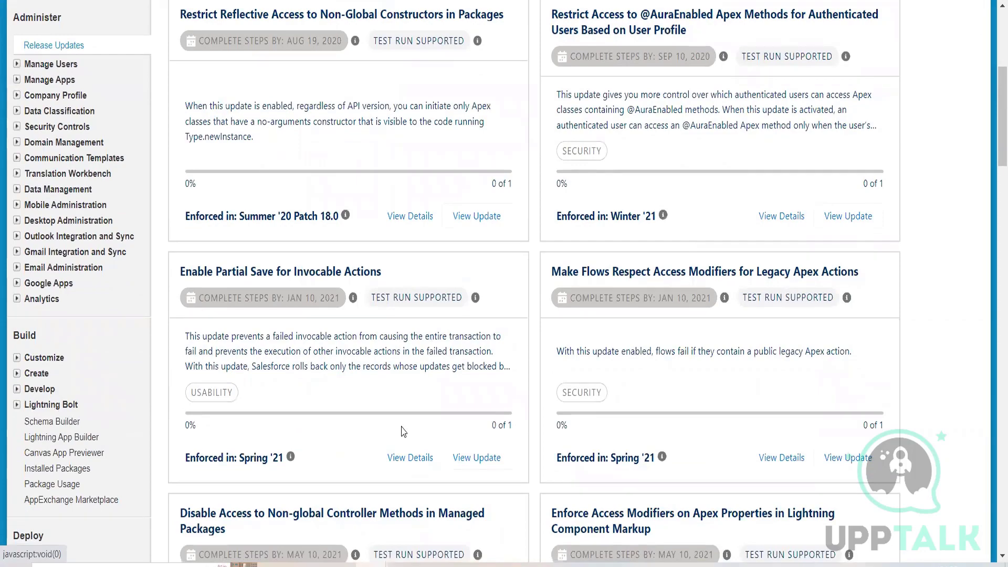
{"action": "scroll", "coordinate": [404, 428], "scroll_direction": "down", "scroll_amount": 12}
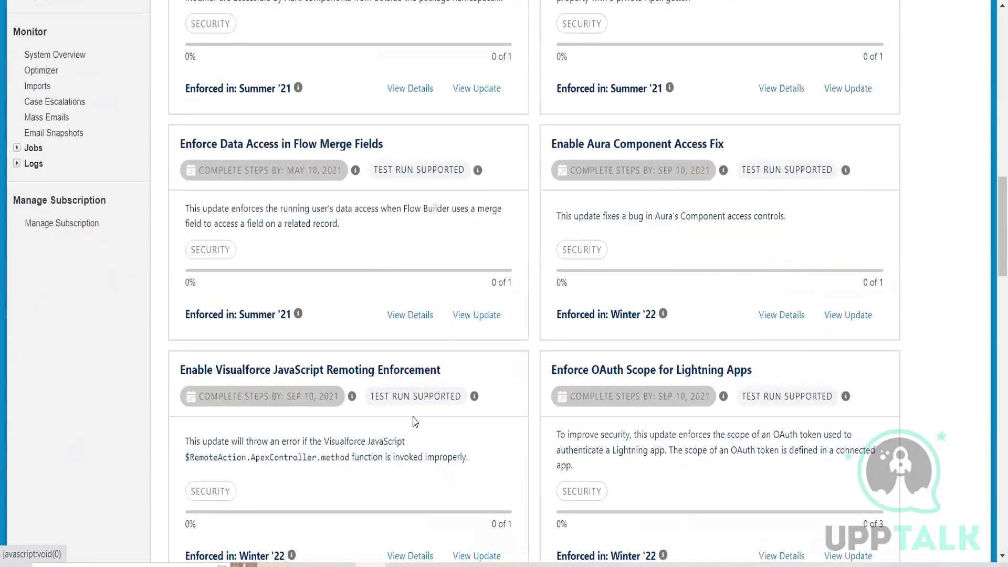
{"action": "scroll", "coordinate": [415, 422], "scroll_direction": "down", "scroll_amount": 20}
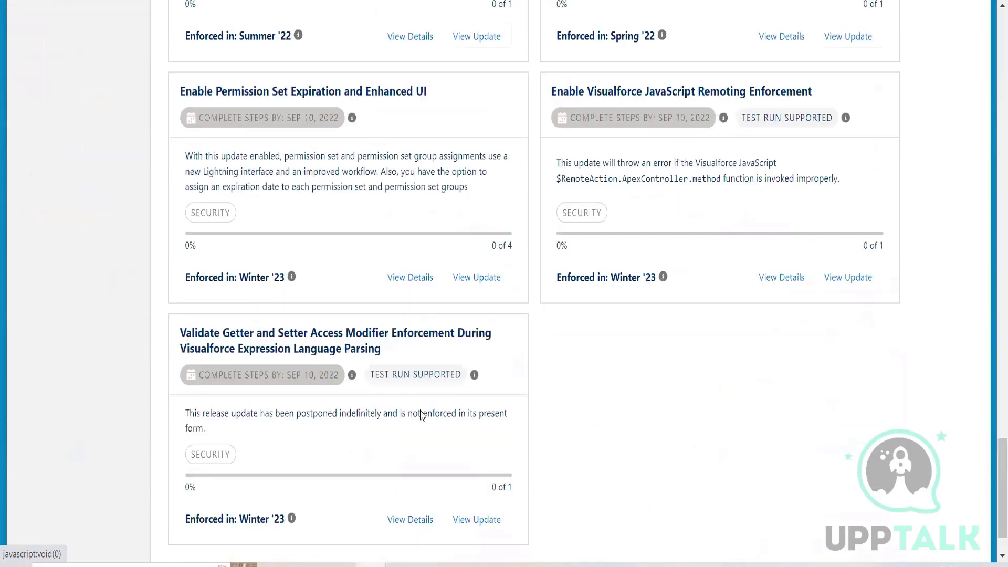
{"action": "scroll", "coordinate": [421, 415], "scroll_direction": "down", "scroll_amount": 2}
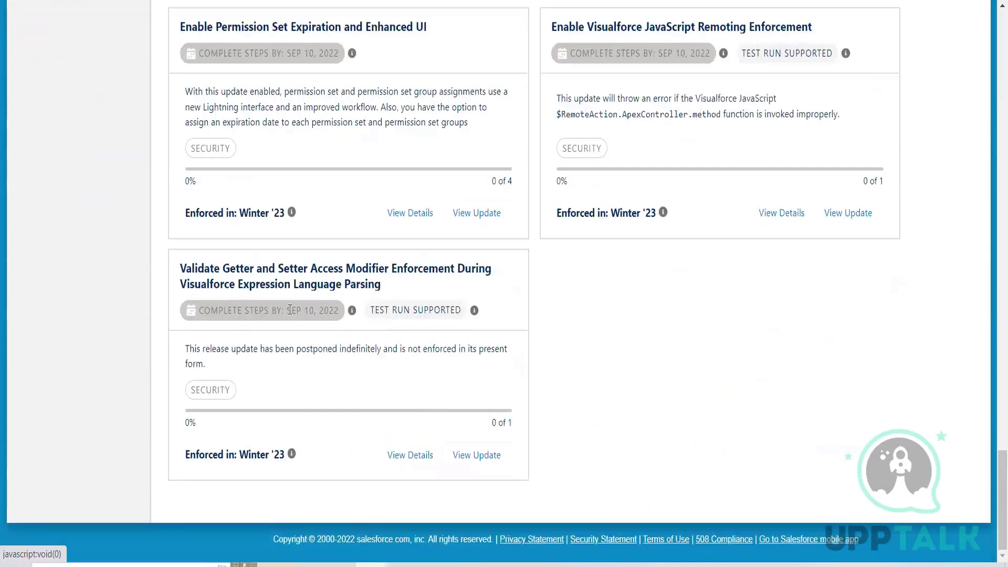
Examine the completion dates of the last archived Visualforce updates and return to the start of the list.
{"action": "left_click_drag", "start_coordinate": [289, 309], "coordinate": [339, 311]}
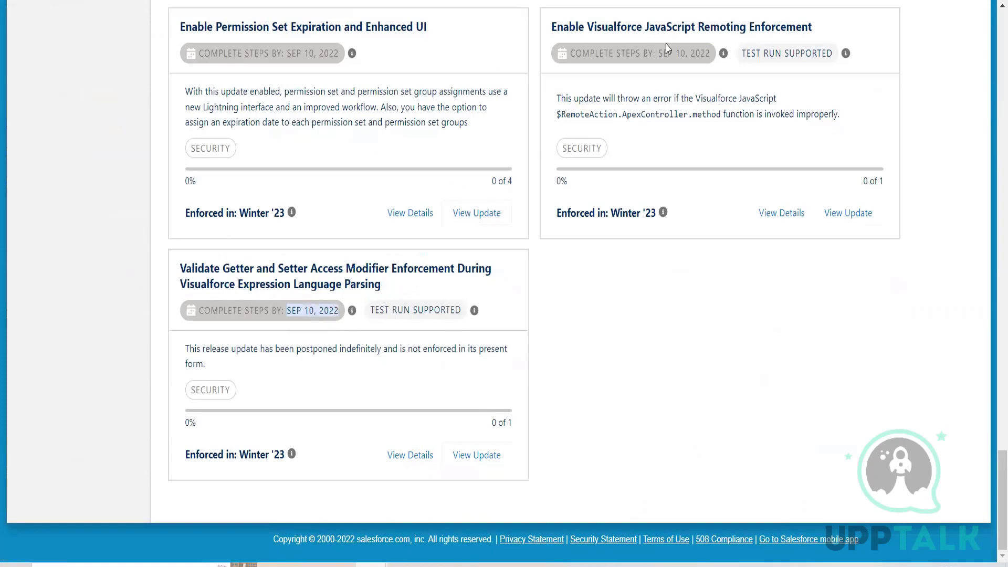
{"action": "left_click_drag", "start_coordinate": [641, 54], "coordinate": [712, 61]}
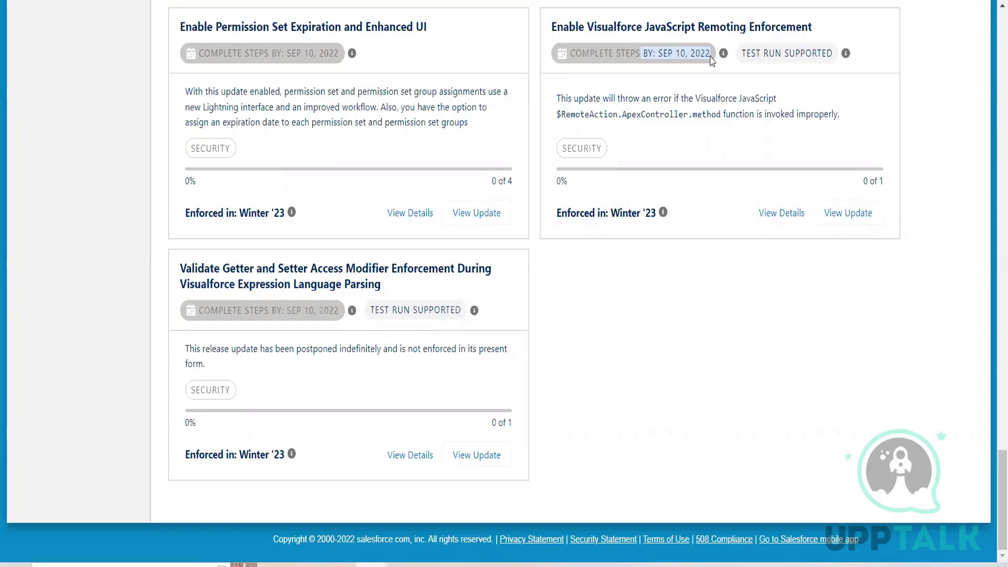
{"action": "scroll", "coordinate": [741, 333], "scroll_direction": "up", "scroll_amount": 12}
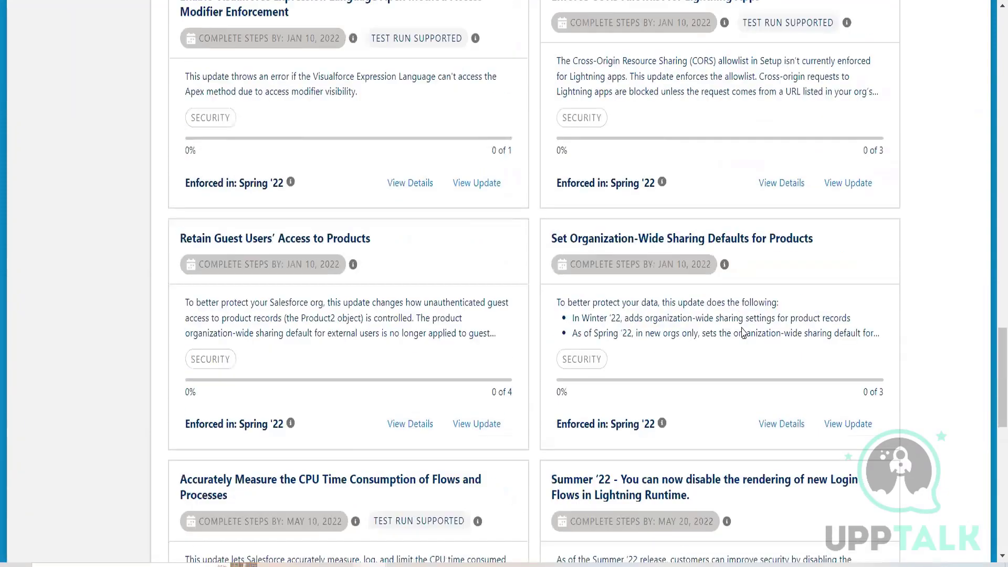
{"action": "scroll", "coordinate": [742, 332], "scroll_direction": "up", "scroll_amount": 20}
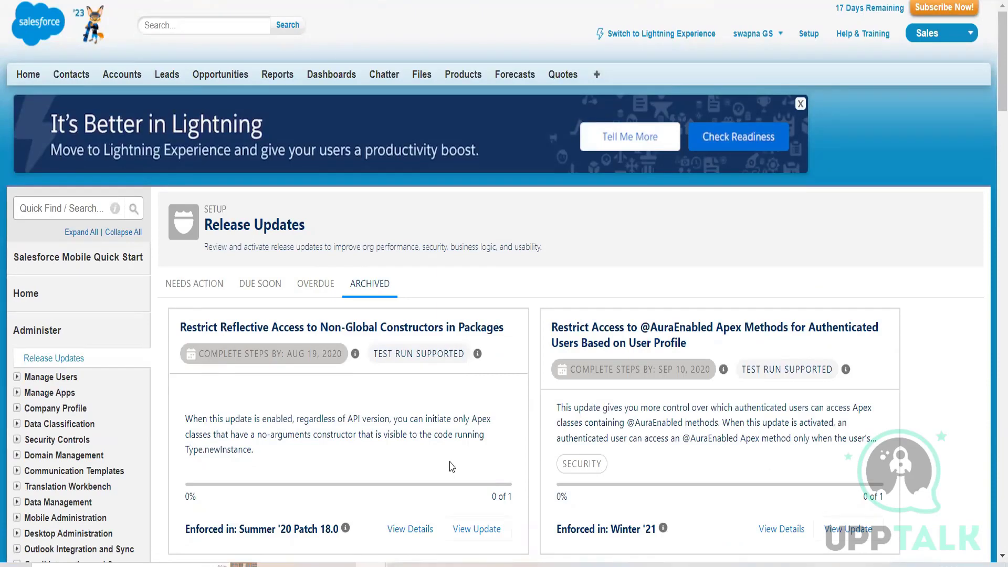
Expand Security Controls in the Setup navigation and open Field Accessibility.
{"action": "scroll", "coordinate": [451, 466], "scroll_direction": "down", "scroll_amount": 2}
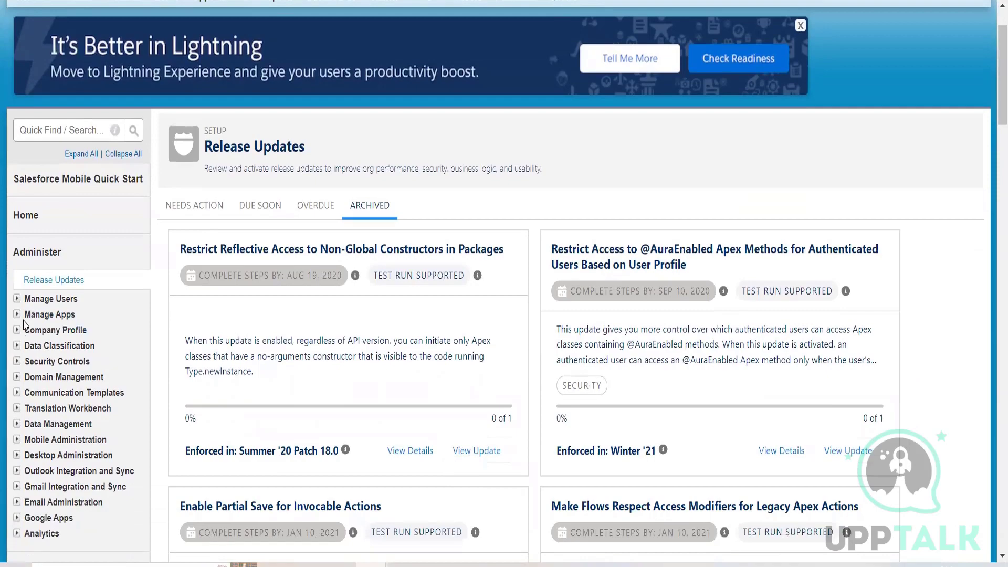
{"action": "left_click", "coordinate": [17, 362]}
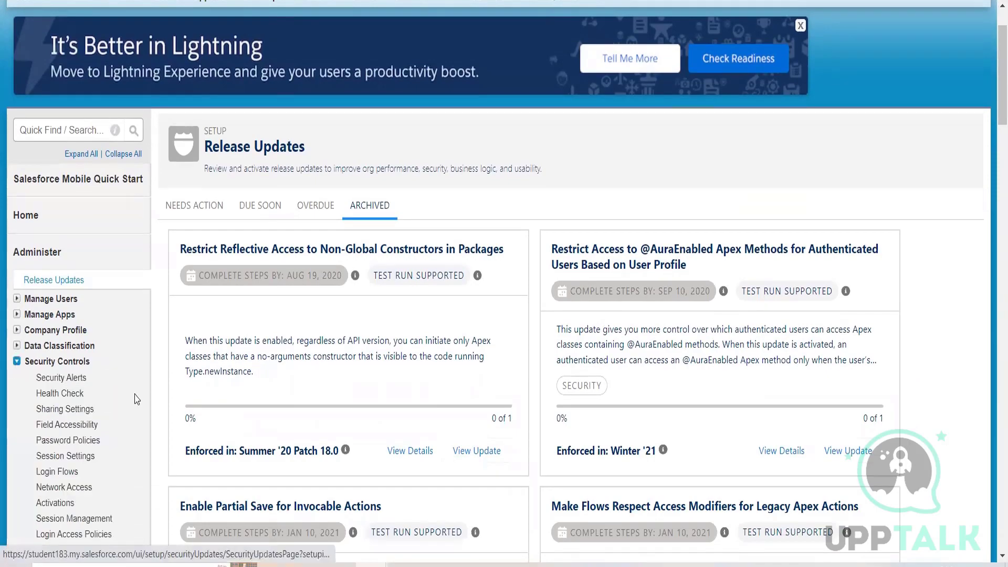
{"action": "scroll", "coordinate": [52, 174], "scroll_direction": "down", "scroll_amount": 5}
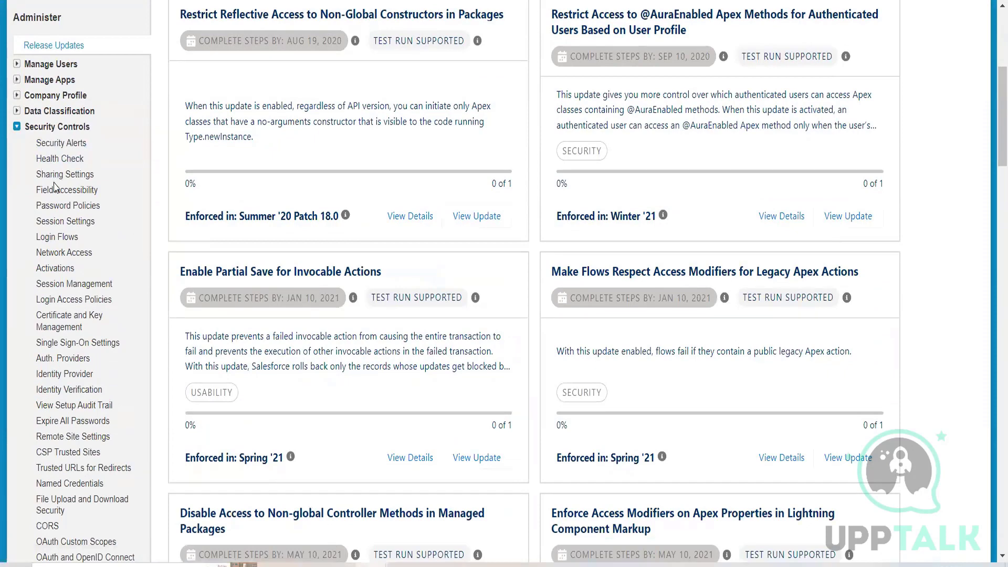
{"action": "left_click", "coordinate": [53, 194]}
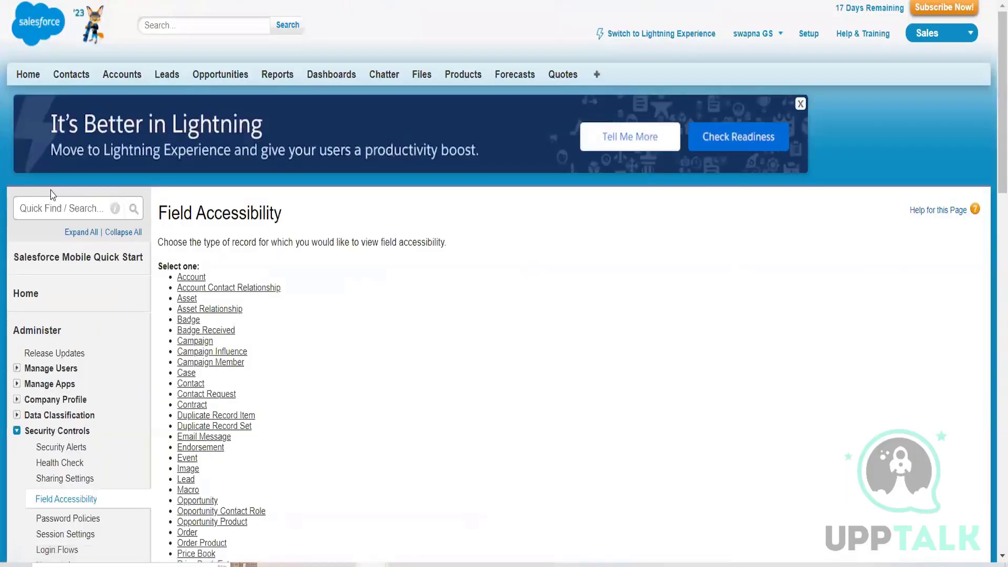
Choose Account as the record type for viewing field accessibility.
{"action": "scroll", "coordinate": [312, 402], "scroll_direction": "down", "scroll_amount": 3}
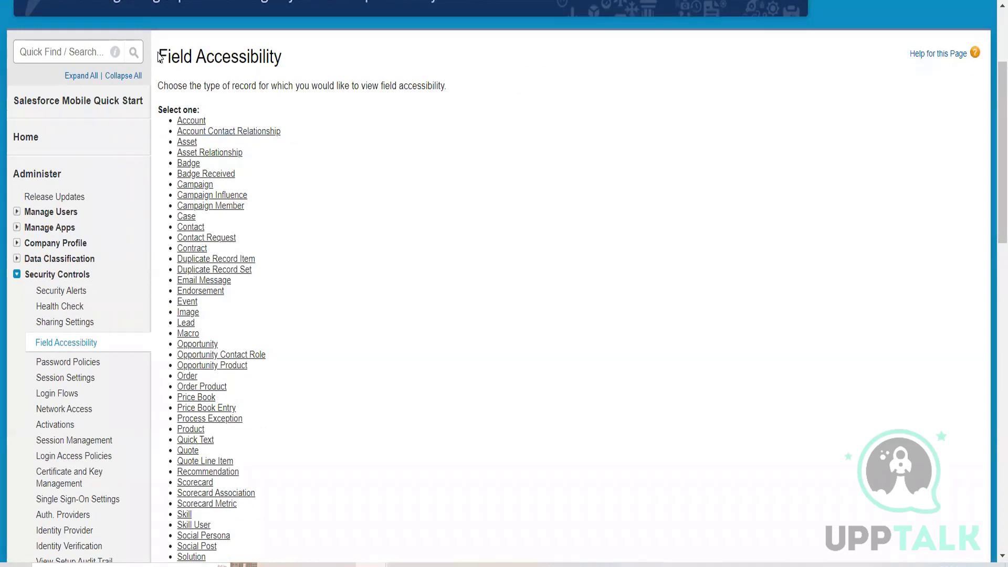
{"action": "left_click_drag", "start_coordinate": [160, 55], "coordinate": [303, 61]}
{"action": "left_click", "coordinate": [306, 64]}
{"action": "left_click", "coordinate": [191, 123]}
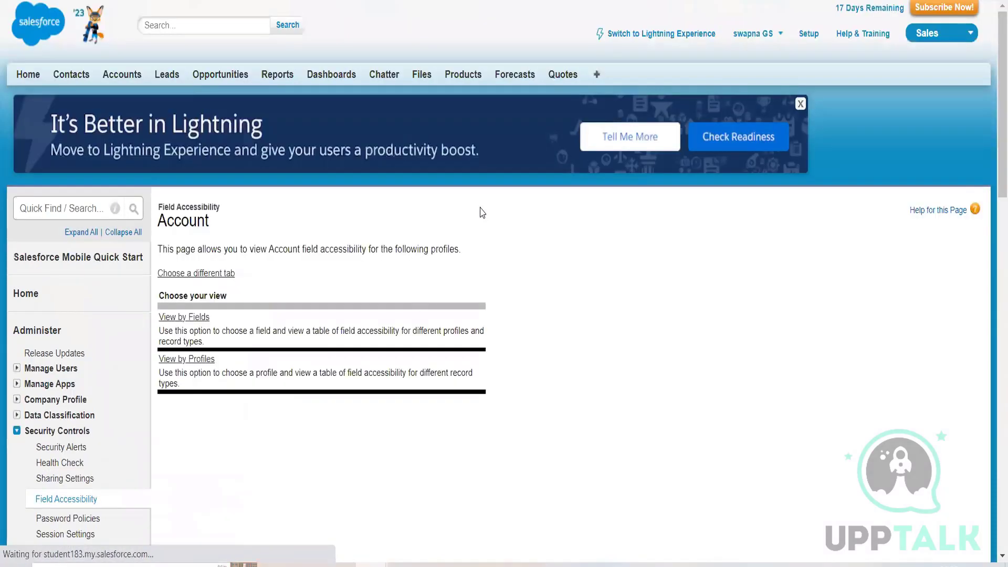
Examine the Account Detail section of the flow account and return to the Accounts home page.
{"action": "scroll", "coordinate": [241, 371], "scroll_direction": "down", "scroll_amount": 3}
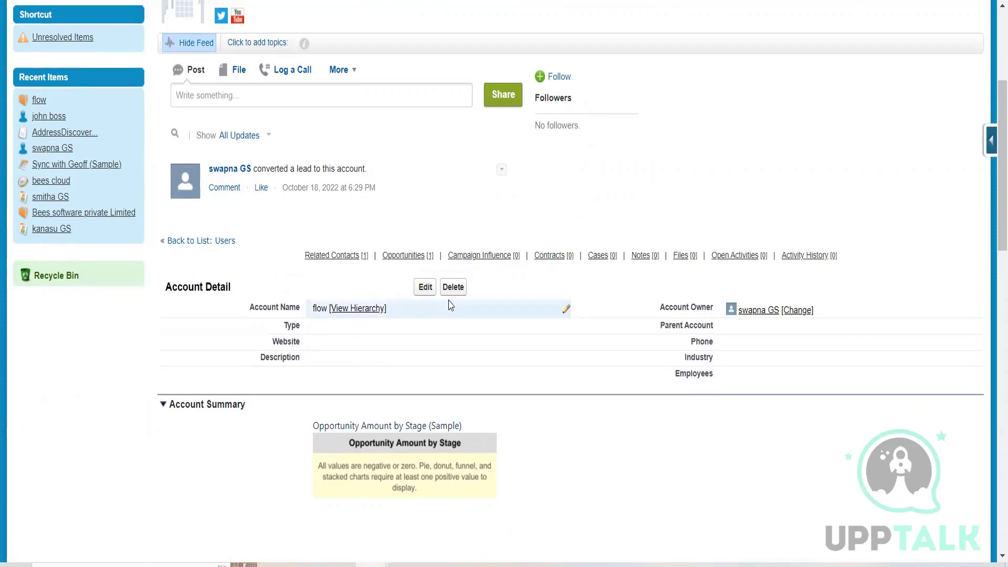
{"action": "scroll", "coordinate": [448, 303], "scroll_direction": "up", "scroll_amount": 2}
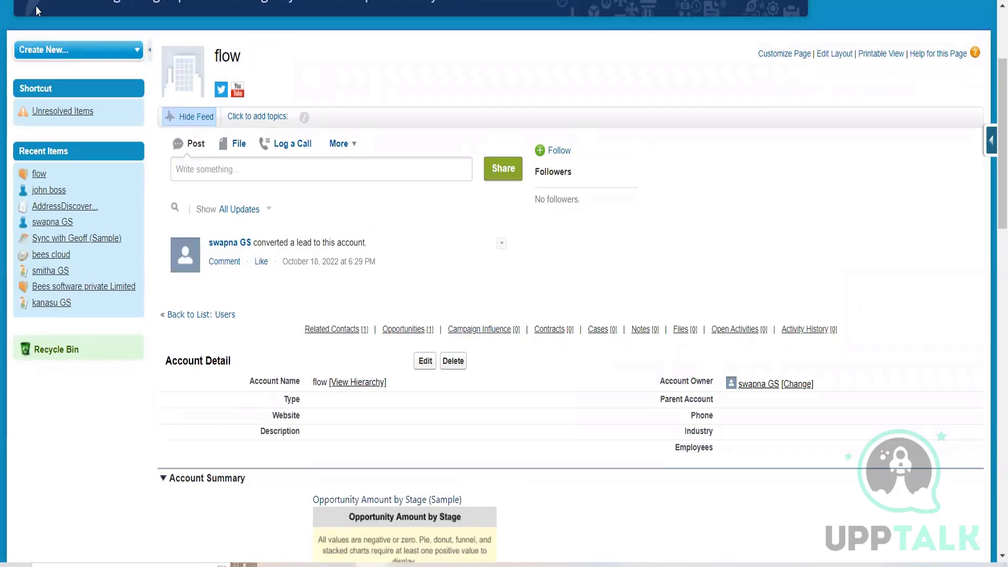
{"action": "left_click", "coordinate": [460, 361]}
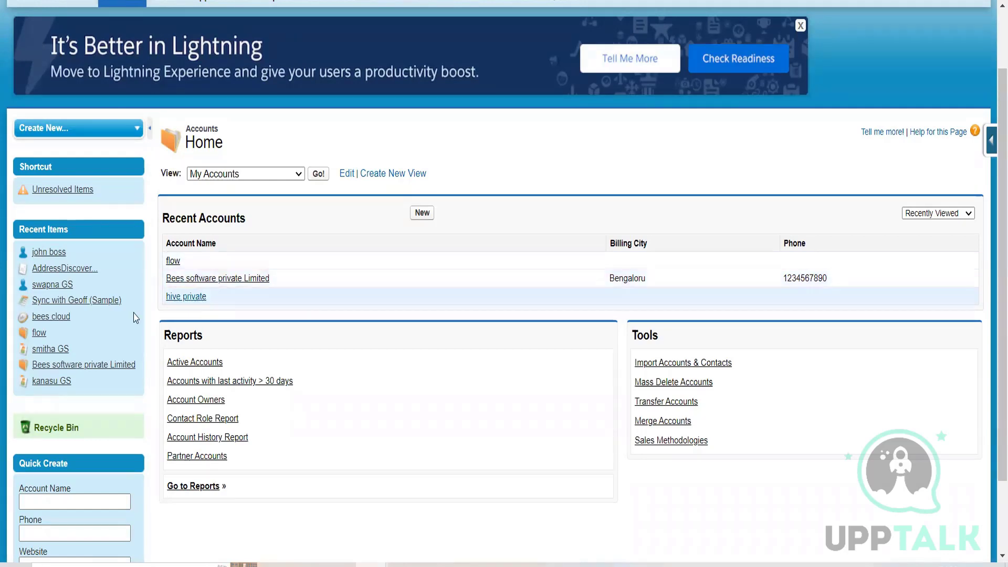
Reopen the flow account and review its detail sections and related lists, such as Related Contacts, Opportunities and Cases.
{"action": "left_click", "coordinate": [174, 262]}
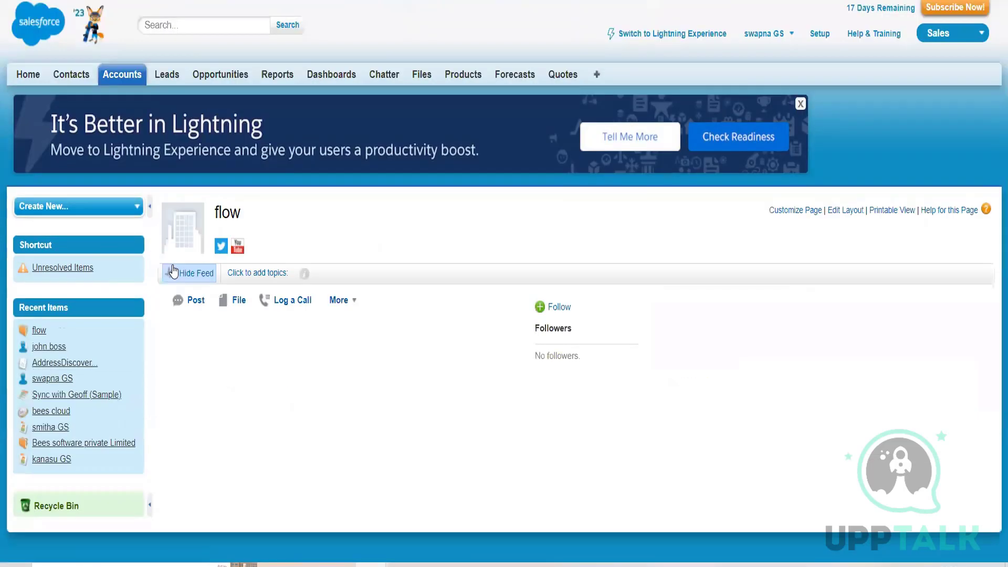
{"action": "scroll", "coordinate": [423, 449], "scroll_direction": "down", "scroll_amount": 7}
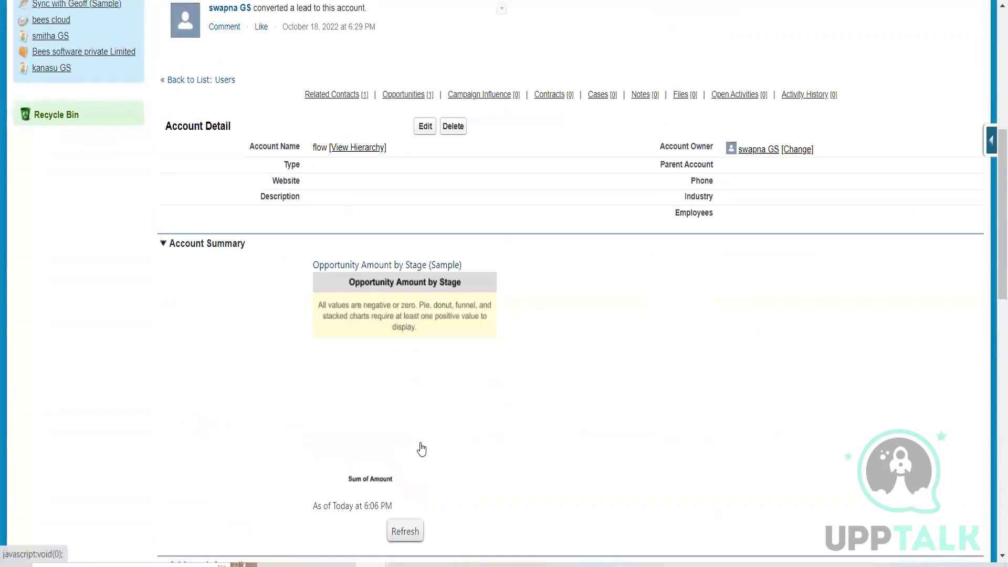
{"action": "scroll", "coordinate": [461, 383], "scroll_direction": "down", "scroll_amount": 10}
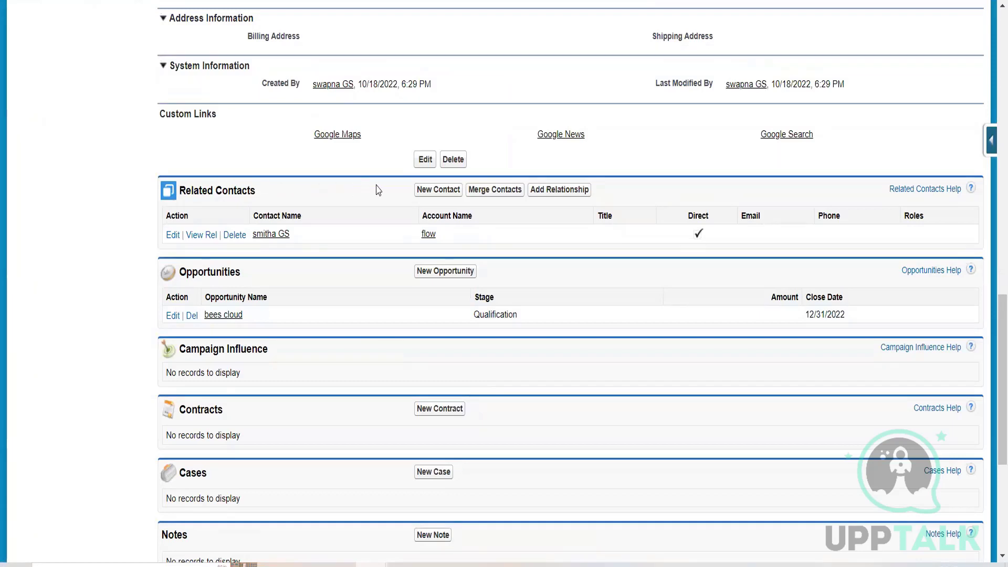
{"action": "scroll", "coordinate": [237, 221], "scroll_direction": "down", "scroll_amount": 1}
{"action": "scroll", "coordinate": [235, 222], "scroll_direction": "down", "scroll_amount": 3}
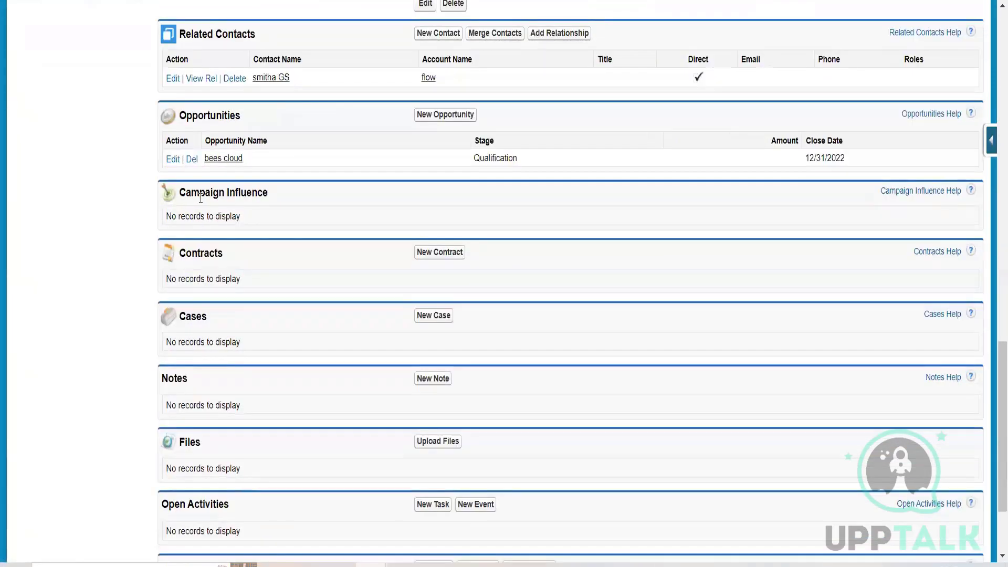
{"action": "scroll", "coordinate": [231, 215], "scroll_direction": "up", "scroll_amount": 1}
{"action": "scroll", "coordinate": [232, 215], "scroll_direction": "up", "scroll_amount": 15}
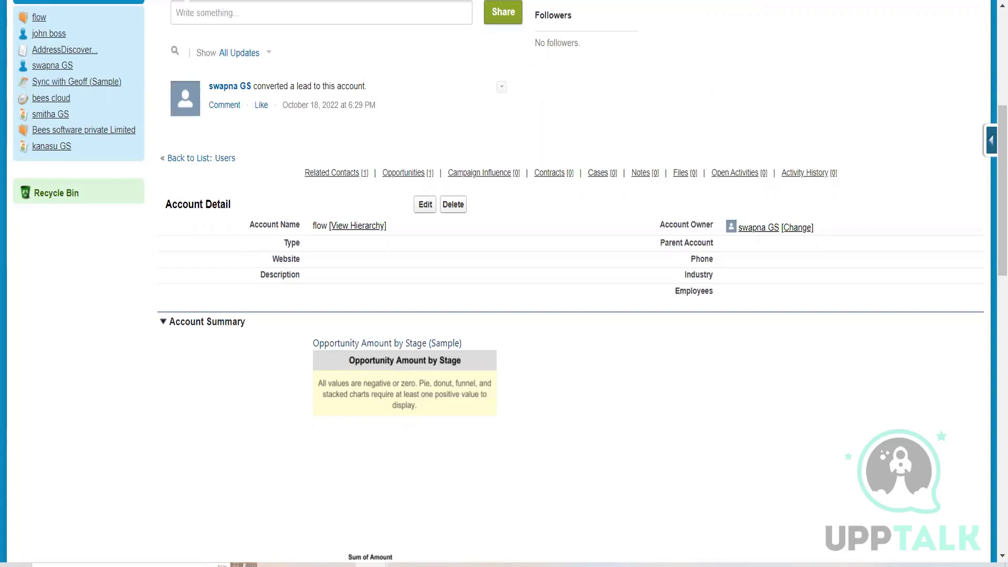
Return to the Account field accessibility page and compare the descriptions of View by Fields and View by Profiles.
{"action": "key", "text": "alt+Left"}
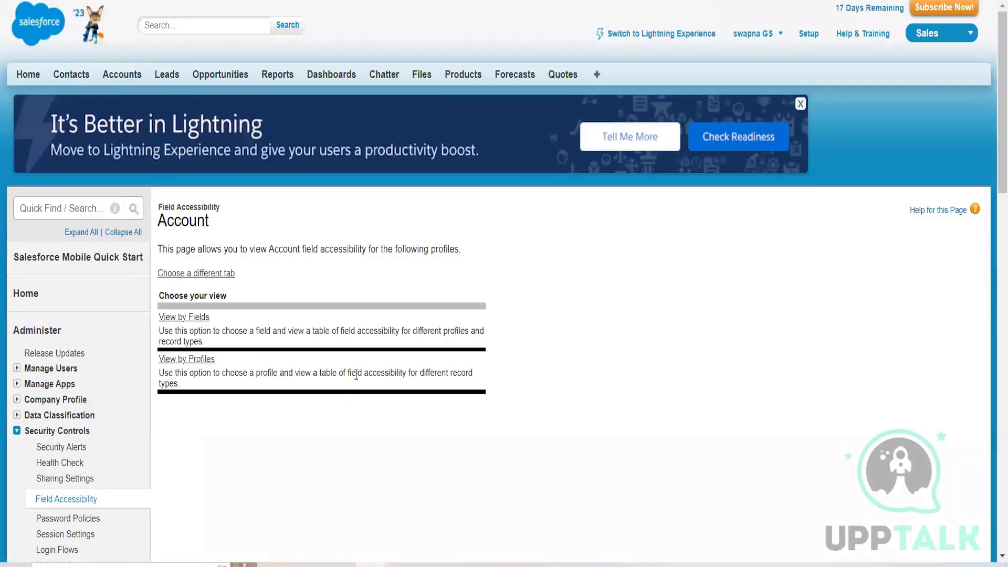
{"action": "scroll", "coordinate": [356, 375], "scroll_direction": "down", "scroll_amount": 3}
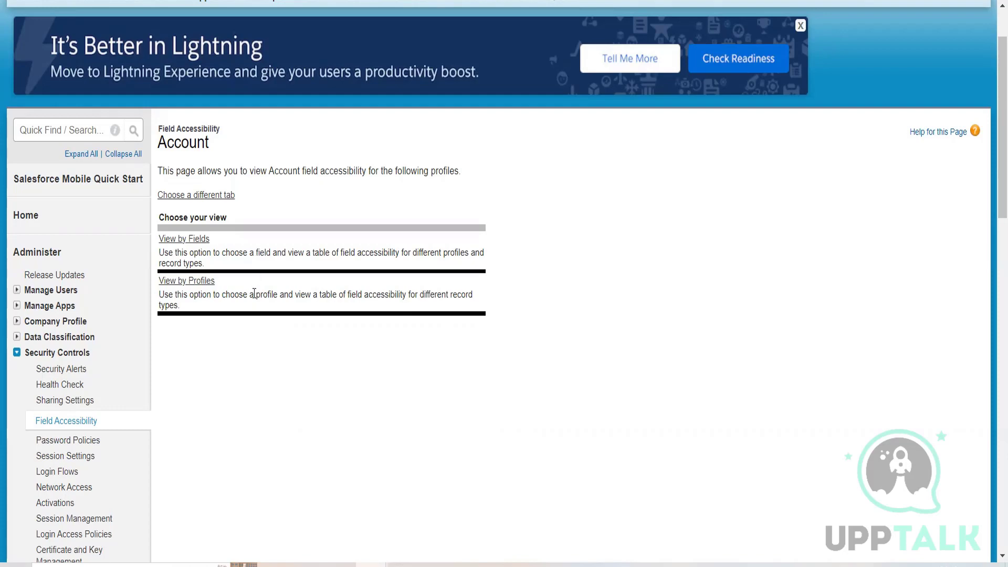
{"action": "left_click_drag", "start_coordinate": [254, 294], "coordinate": [277, 299]}
{"action": "left_click_drag", "start_coordinate": [254, 252], "coordinate": [323, 254]}
{"action": "left_click_drag", "start_coordinate": [256, 294], "coordinate": [323, 292]}
{"action": "left_click_drag", "start_coordinate": [256, 254], "coordinate": [277, 255]}
{"action": "left_click_drag", "start_coordinate": [435, 295], "coordinate": [474, 296]}
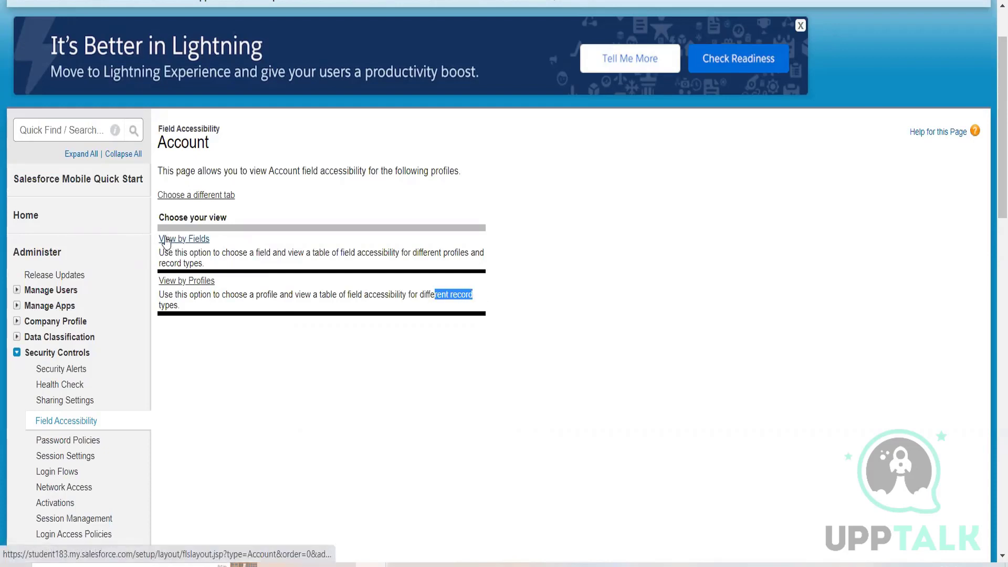
Switch the Account field accessibility page to View by Fields and look through the list of available fields.
{"action": "left_click", "coordinate": [196, 238]}
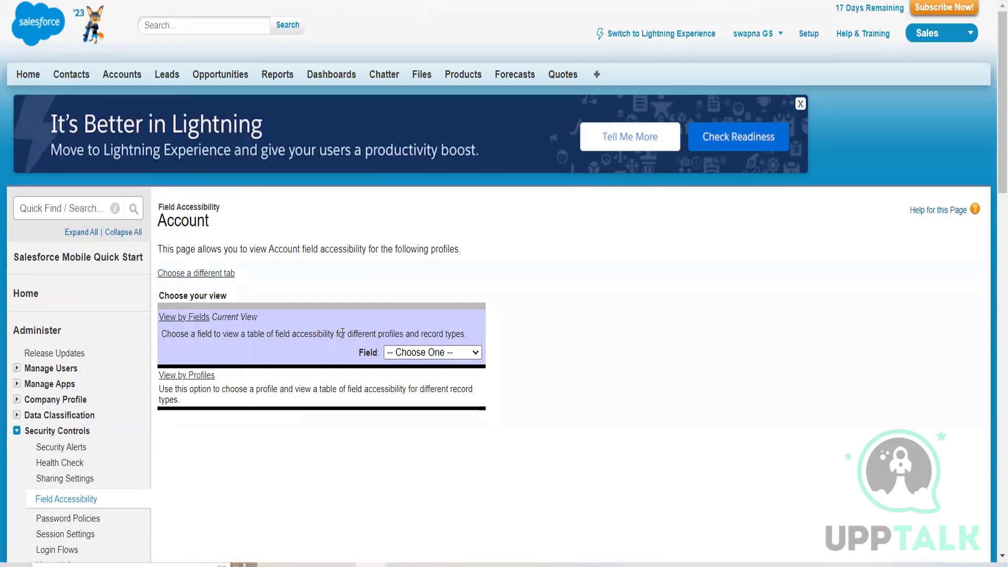
{"action": "left_click", "coordinate": [476, 354]}
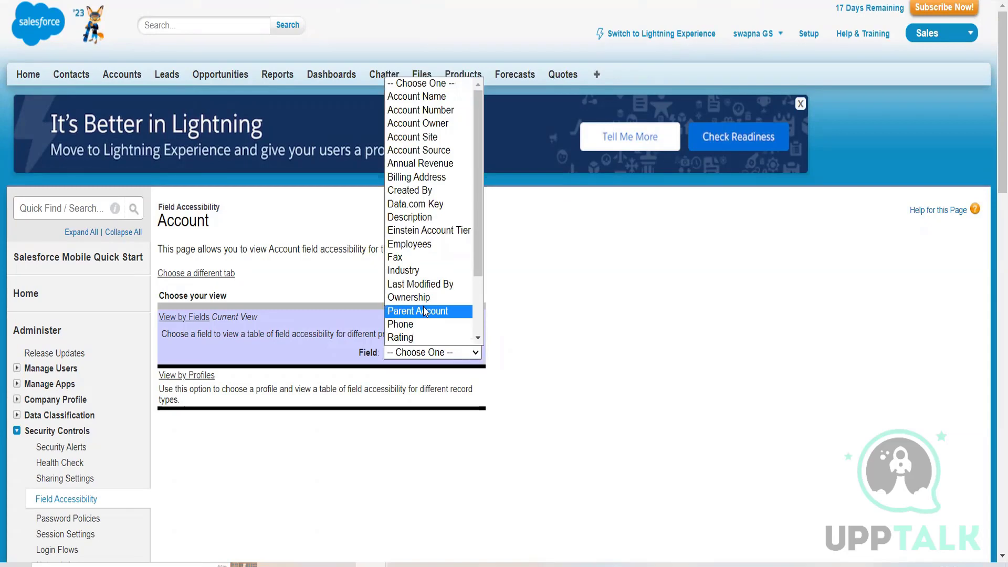
{"action": "scroll", "coordinate": [426, 311], "scroll_direction": "down", "scroll_amount": 2}
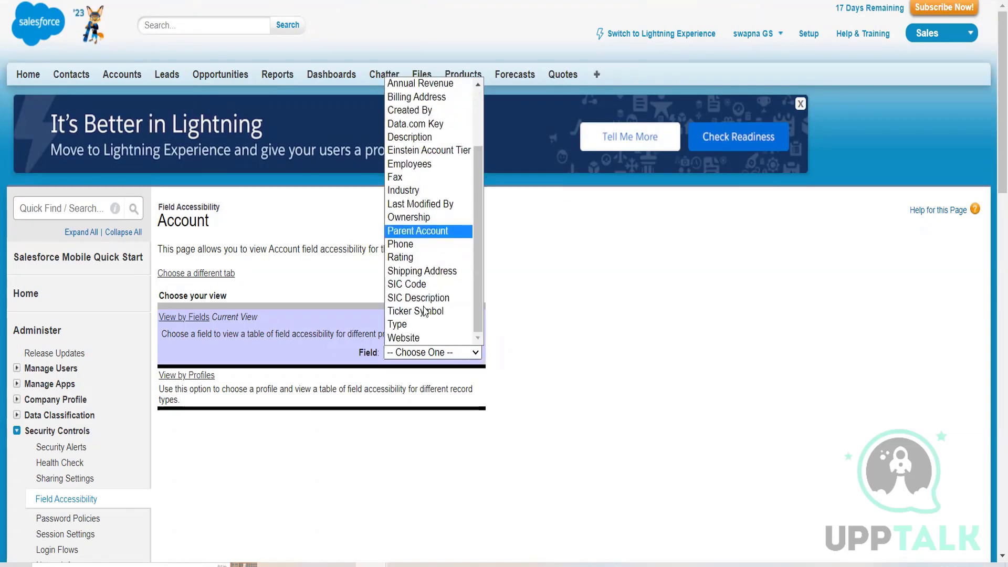
{"action": "scroll", "coordinate": [425, 311], "scroll_direction": "up", "scroll_amount": 2}
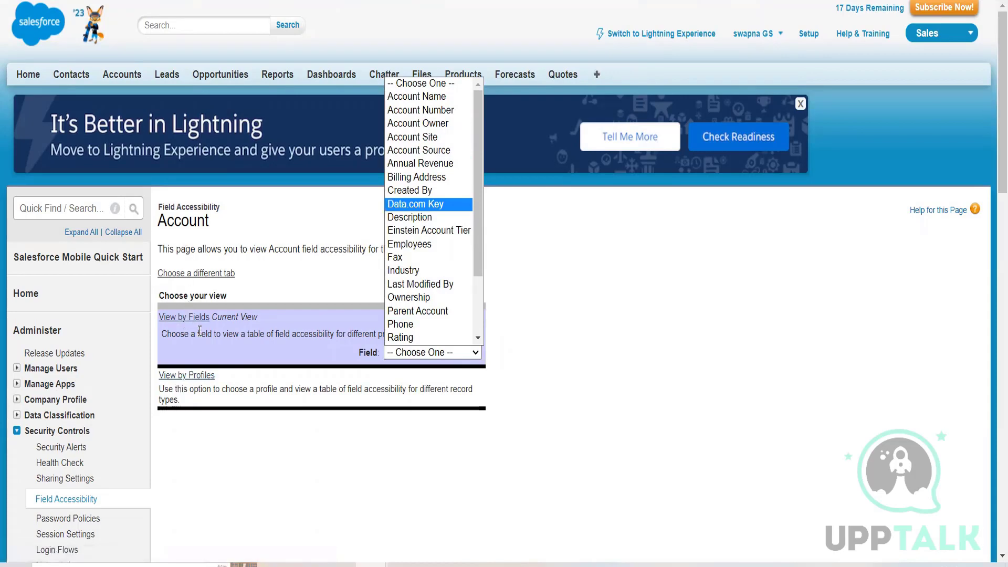
{"action": "left_click", "coordinate": [464, 402]}
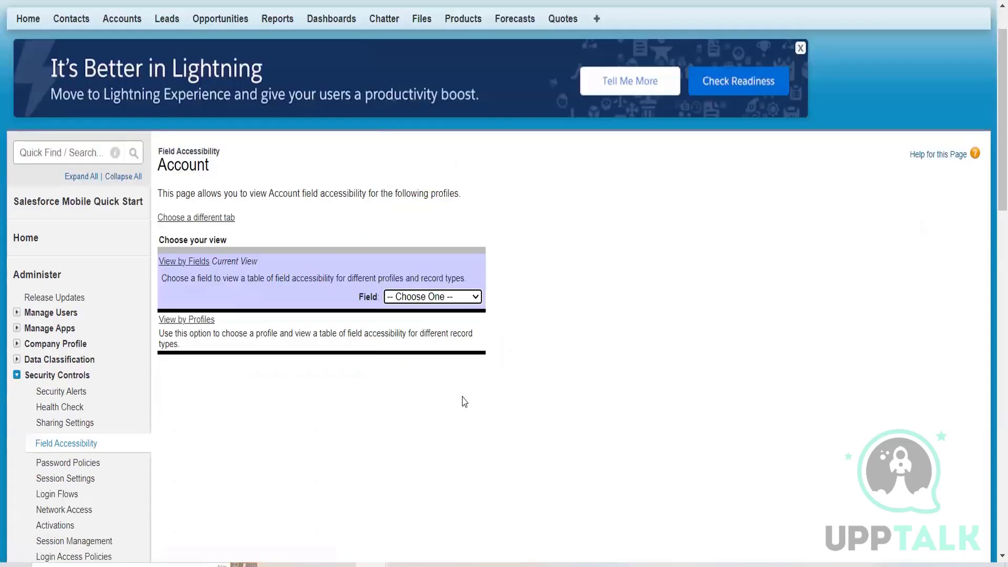
{"action": "scroll", "coordinate": [464, 402], "scroll_direction": "down", "scroll_amount": 5}
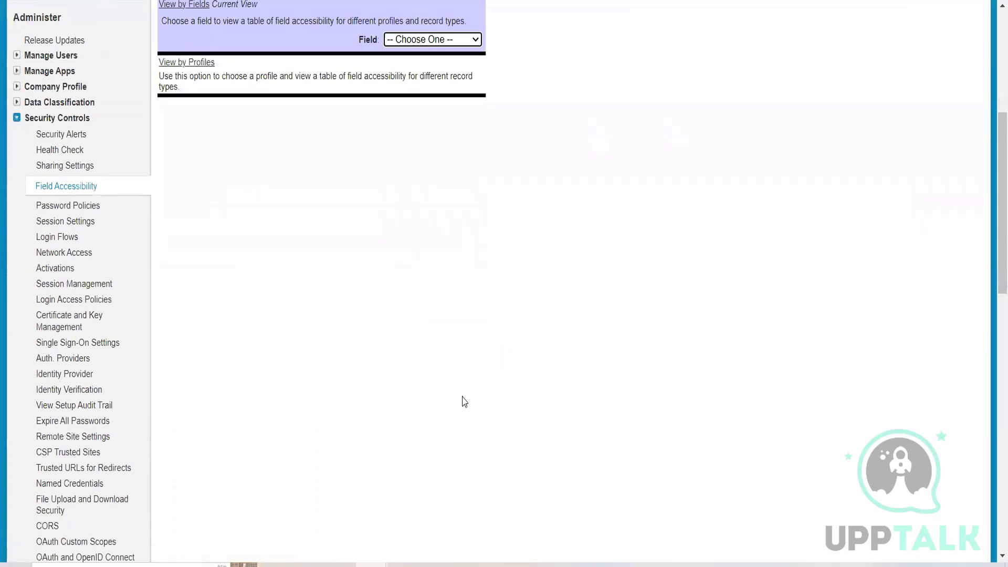
{"action": "scroll", "coordinate": [468, 378], "scroll_direction": "up", "scroll_amount": 5}
Display field accessibility for the Website field and examine the access each profile has.
{"action": "left_click", "coordinate": [475, 352]}
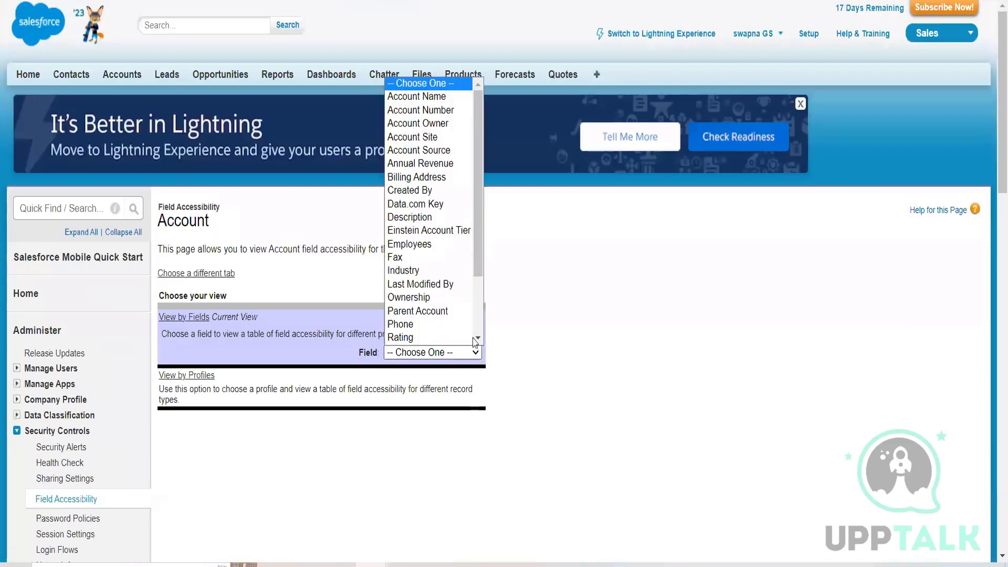
{"action": "scroll", "coordinate": [439, 247], "scroll_direction": "down", "scroll_amount": 2}
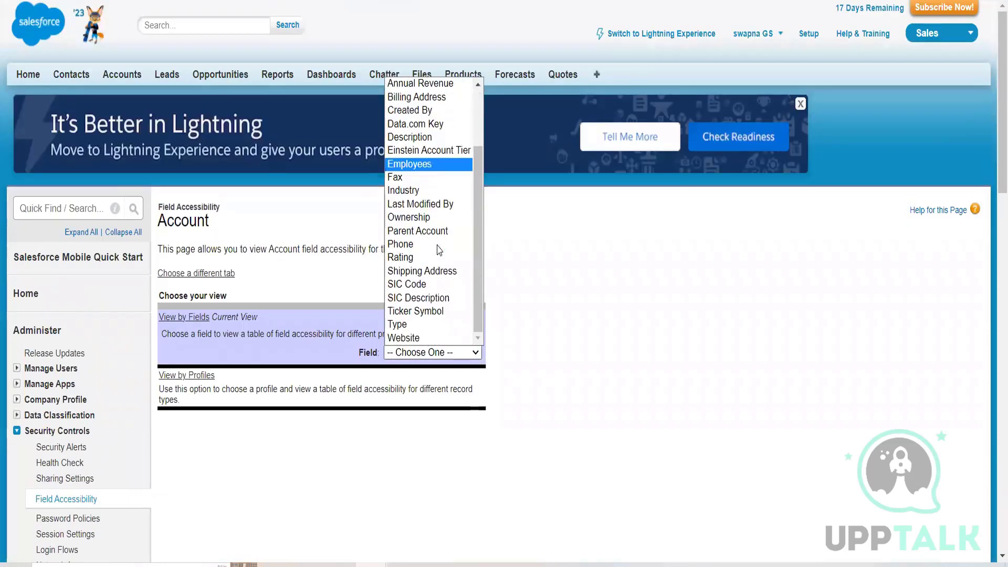
{"action": "left_click", "coordinate": [425, 338]}
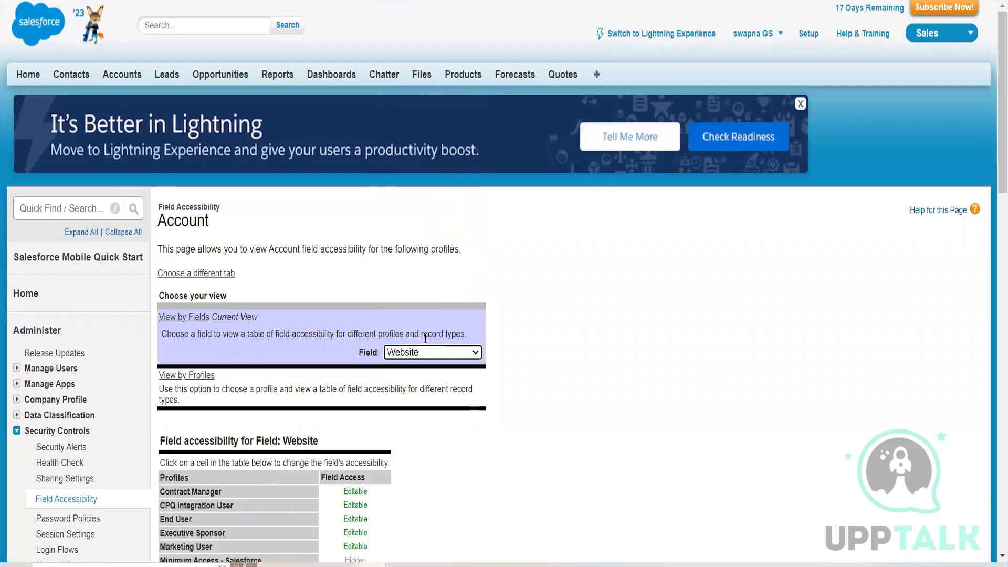
{"action": "scroll", "coordinate": [425, 339], "scroll_direction": "down", "scroll_amount": 3}
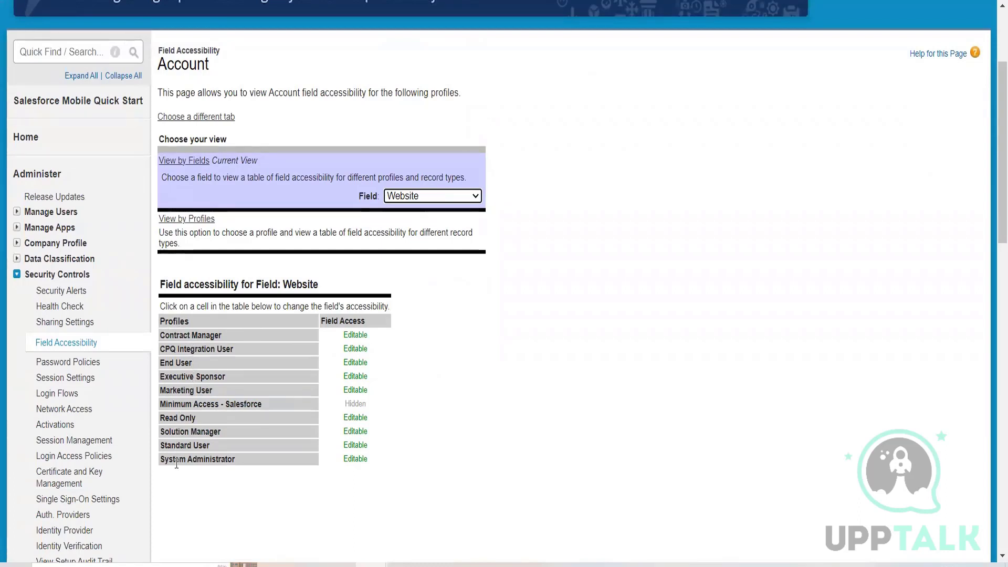
{"action": "mouse_move", "coordinate": [352, 393]}
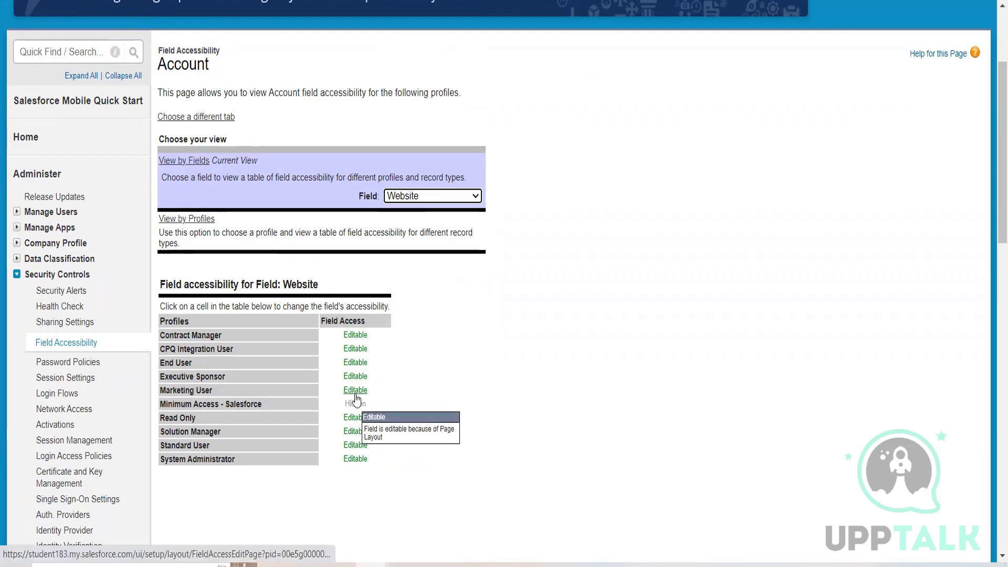
Open the Contract Manager profile's access settings for the Website field and review the field-level security and page layout options.
{"action": "left_click", "coordinate": [355, 335]}
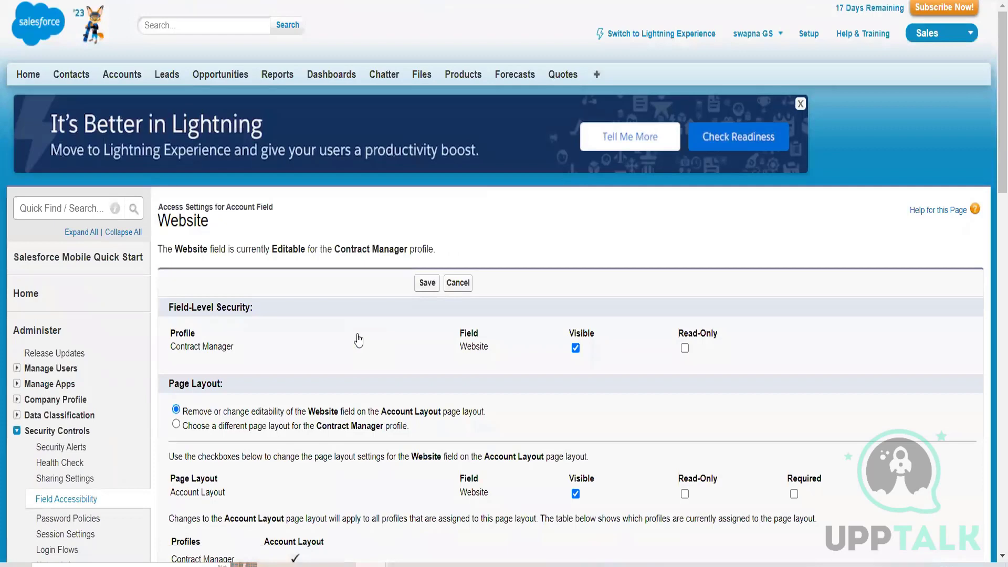
{"action": "scroll", "coordinate": [359, 341], "scroll_direction": "down", "scroll_amount": 2}
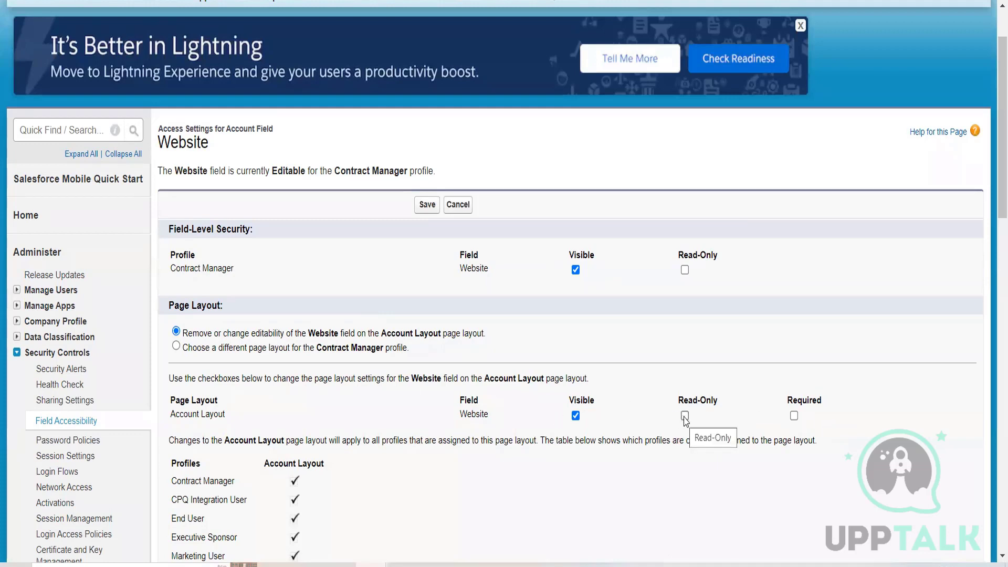
{"action": "scroll", "coordinate": [542, 425], "scroll_direction": "down", "scroll_amount": 1}
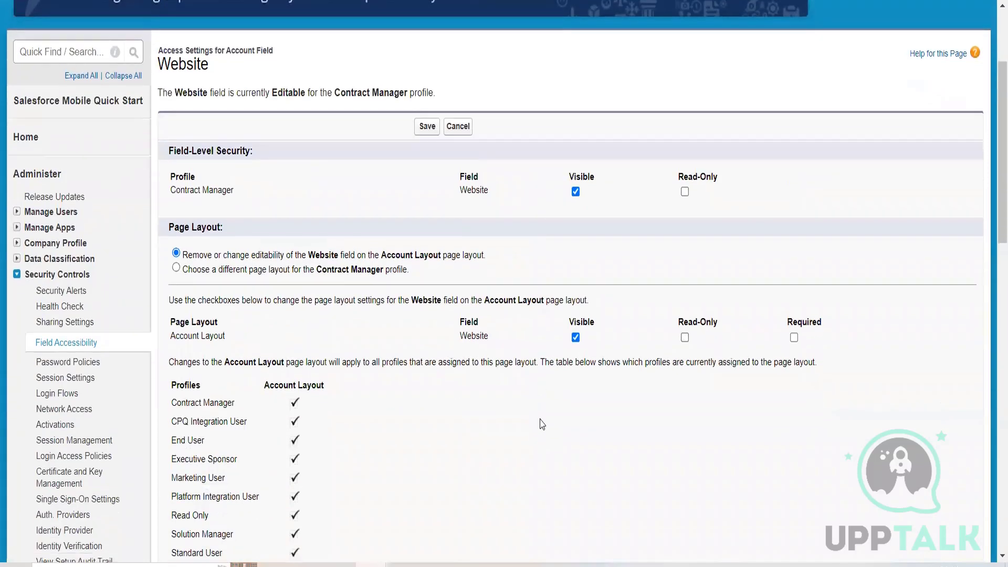
{"action": "scroll", "coordinate": [539, 418], "scroll_direction": "down", "scroll_amount": 2}
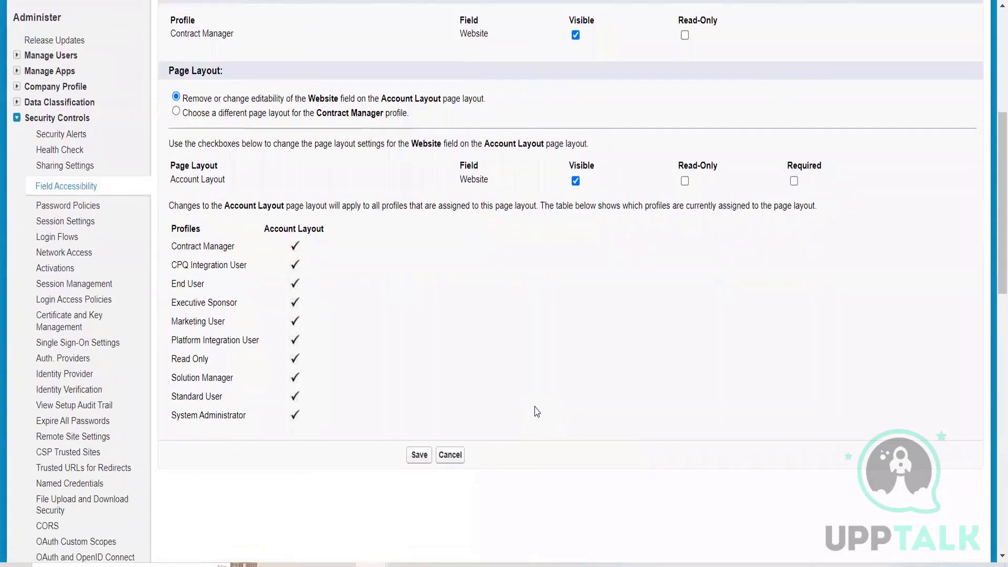
{"action": "scroll", "coordinate": [535, 403], "scroll_direction": "up", "scroll_amount": 2}
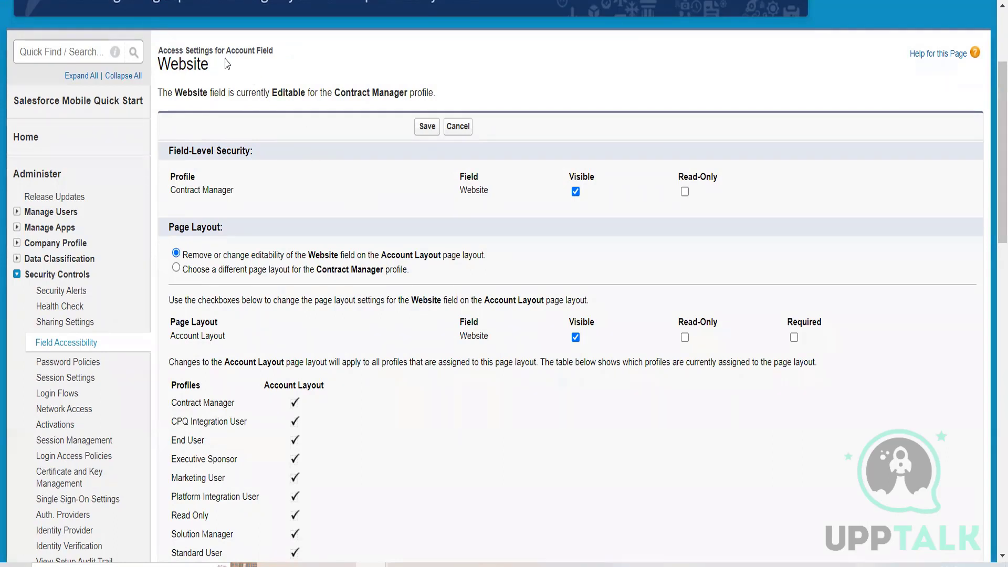
{"action": "left_click_drag", "start_coordinate": [208, 73], "coordinate": [159, 72]}
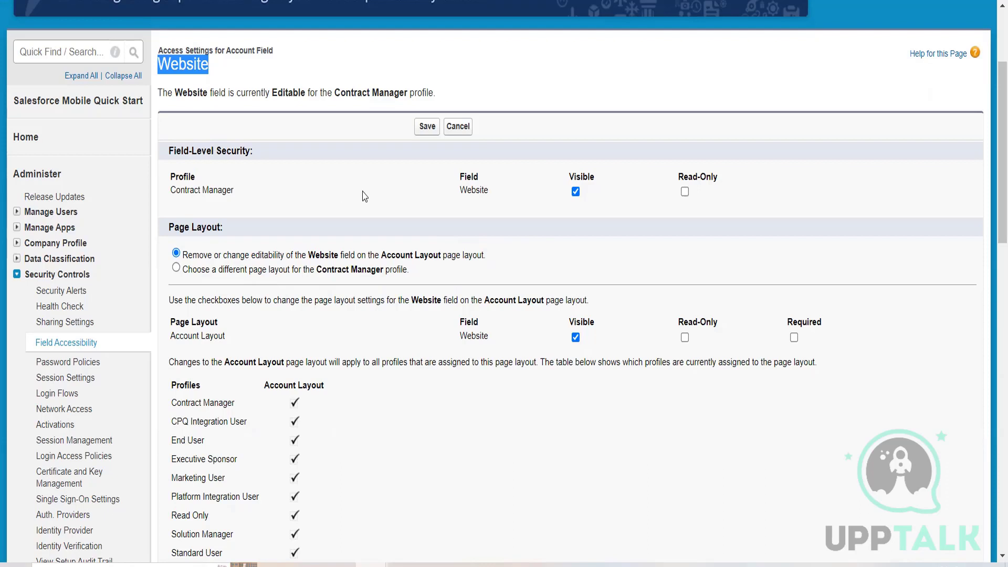
Try turning off field-level visibility of the Website field for the Contract Manager profile and cancel without saving.
{"action": "left_click", "coordinate": [576, 192]}
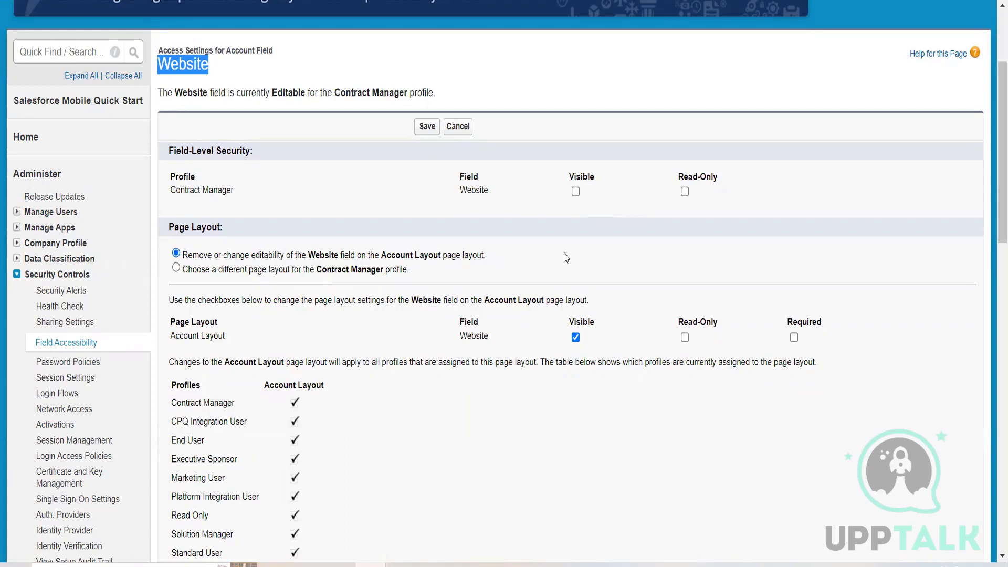
{"action": "scroll", "coordinate": [567, 258], "scroll_direction": "down", "scroll_amount": 3}
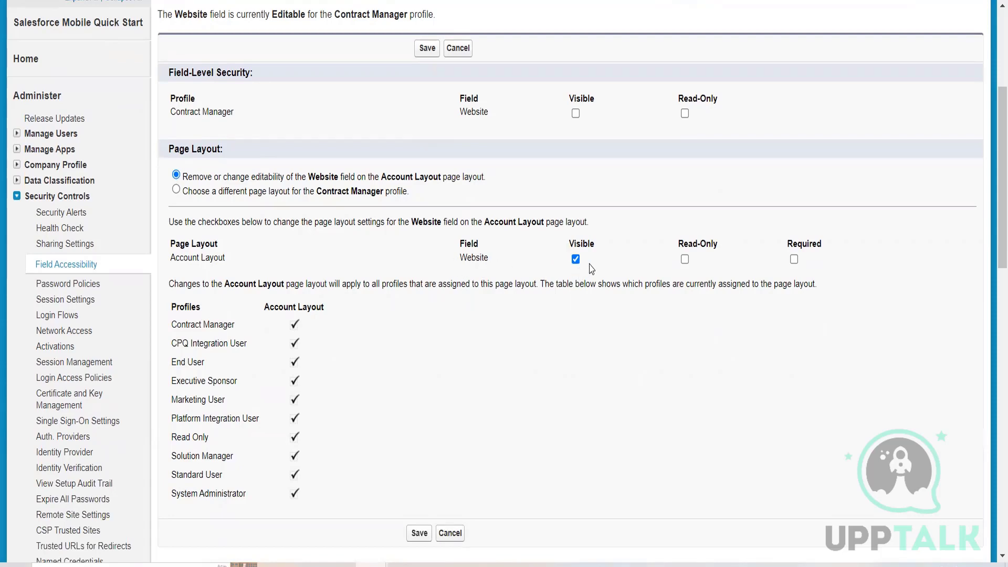
{"action": "scroll", "coordinate": [592, 269], "scroll_direction": "up", "scroll_amount": 3}
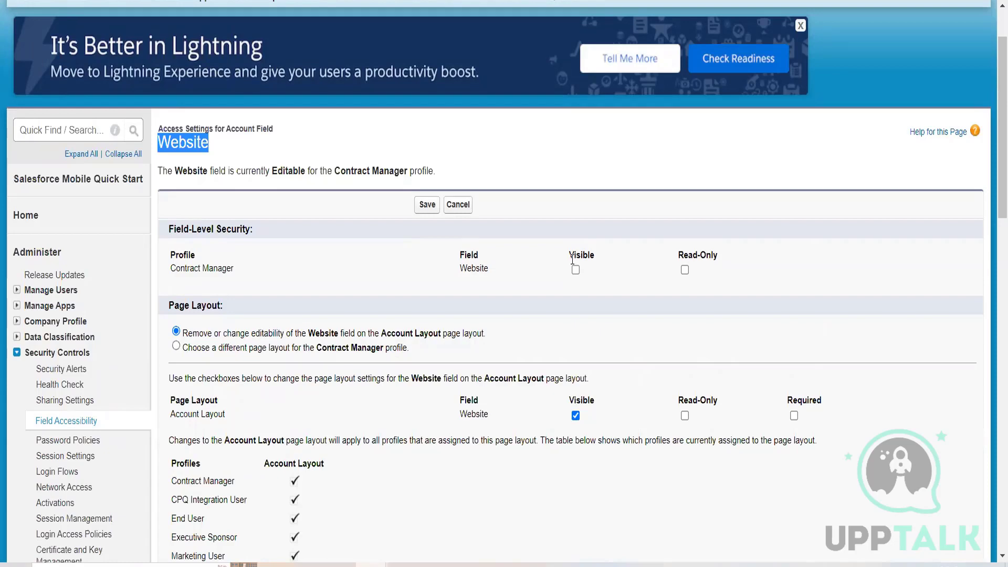
{"action": "left_click", "coordinate": [576, 268]}
{"action": "left_click", "coordinate": [575, 269]}
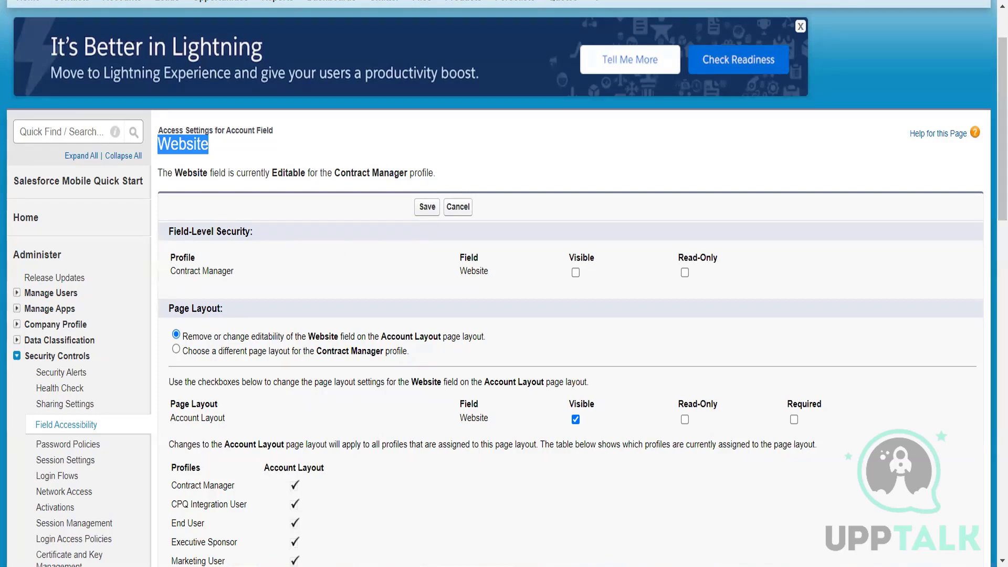
{"action": "left_click", "coordinate": [461, 206]}
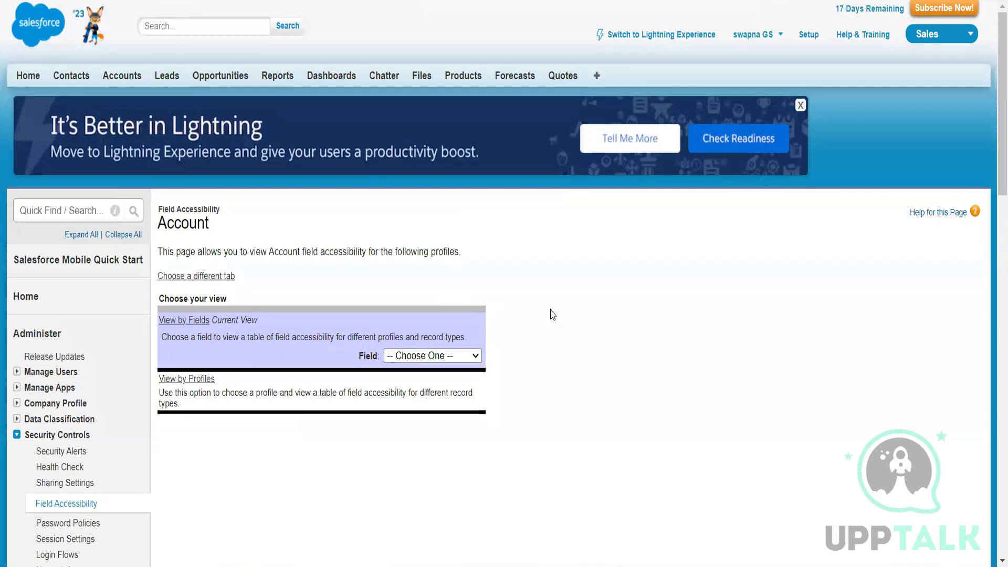
Select the Website field again in View by Fields and review the profiles in its accessibility table.
{"action": "scroll", "coordinate": [553, 315], "scroll_direction": "down", "scroll_amount": 3}
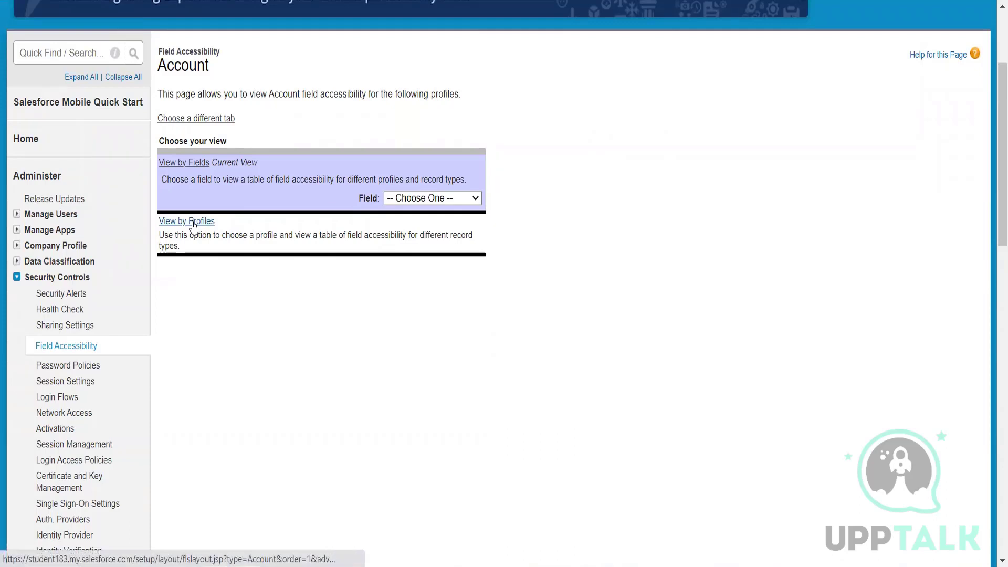
{"action": "left_click", "coordinate": [475, 199]}
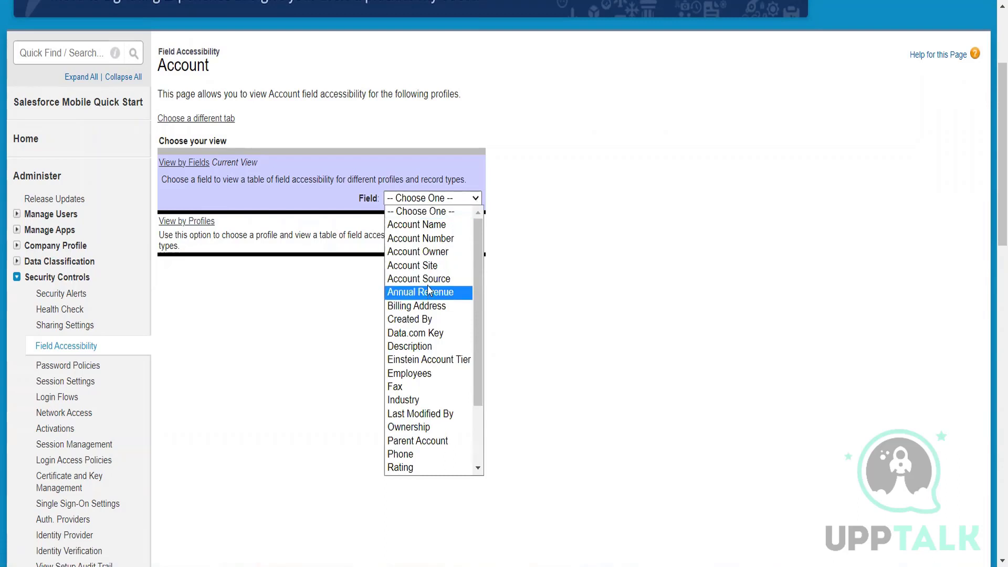
{"action": "scroll", "coordinate": [428, 320], "scroll_direction": "down", "scroll_amount": 2}
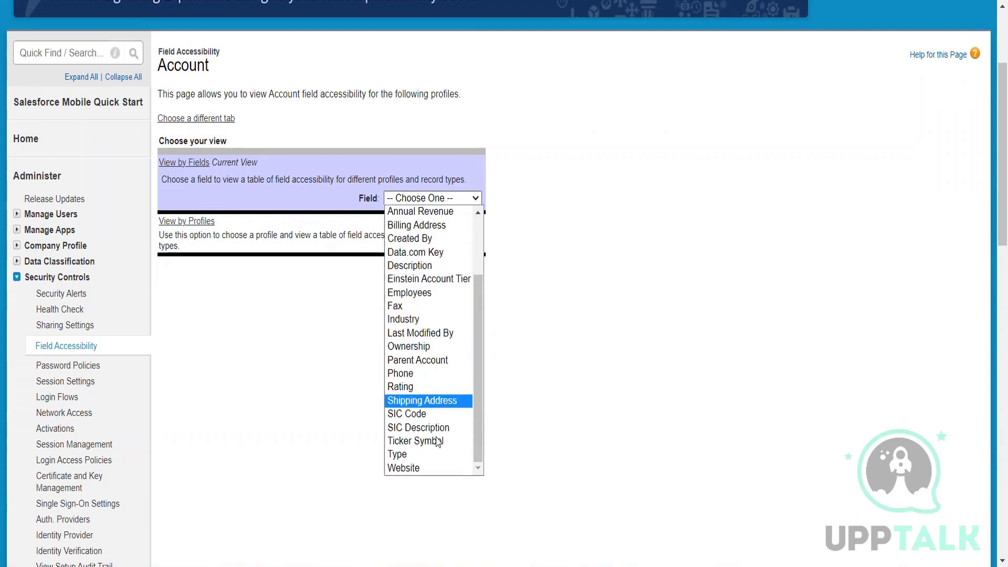
{"action": "left_click", "coordinate": [433, 469]}
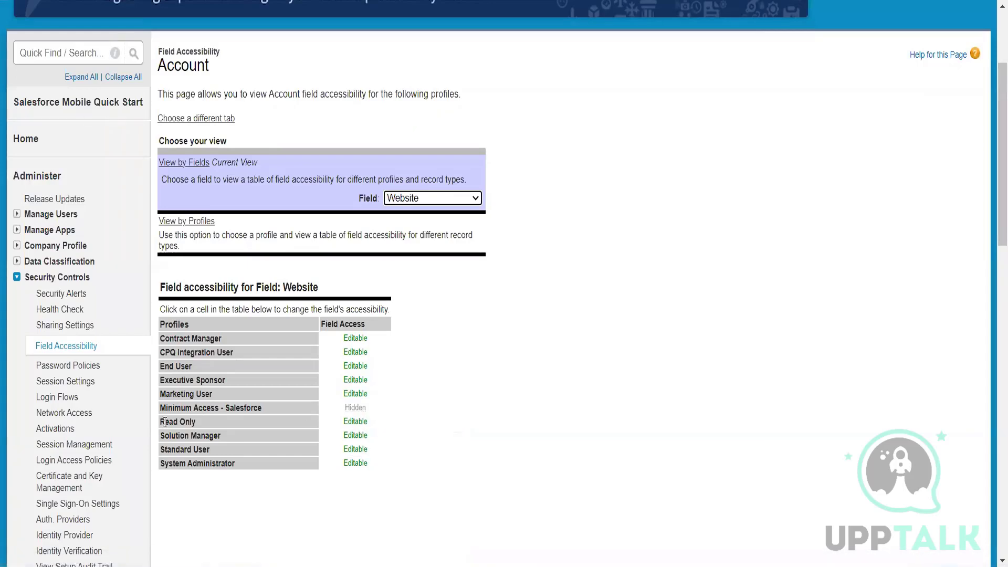
{"action": "scroll", "coordinate": [191, 421], "scroll_direction": "down", "scroll_amount": 4}
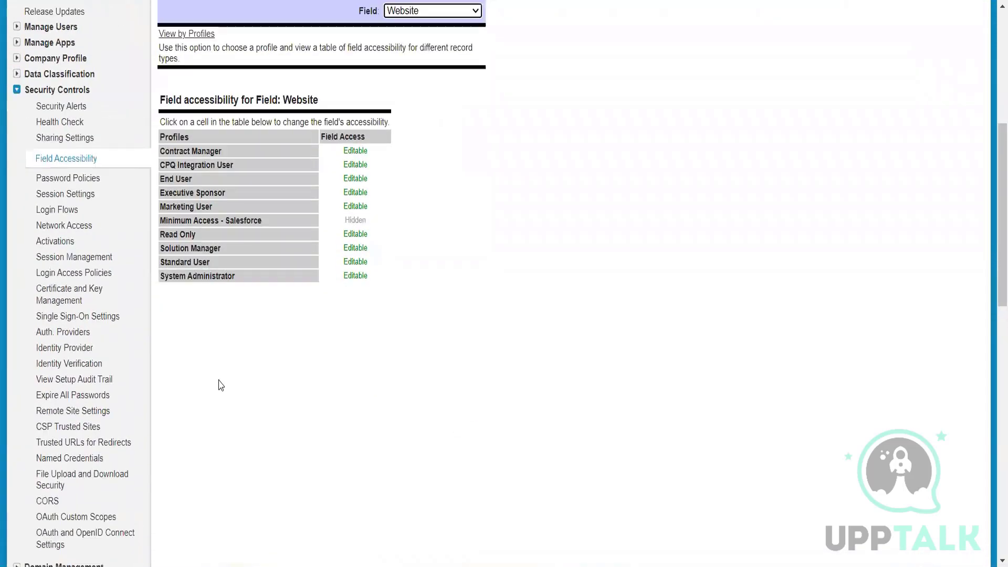
{"action": "scroll", "coordinate": [221, 382], "scroll_direction": "up", "scroll_amount": 2}
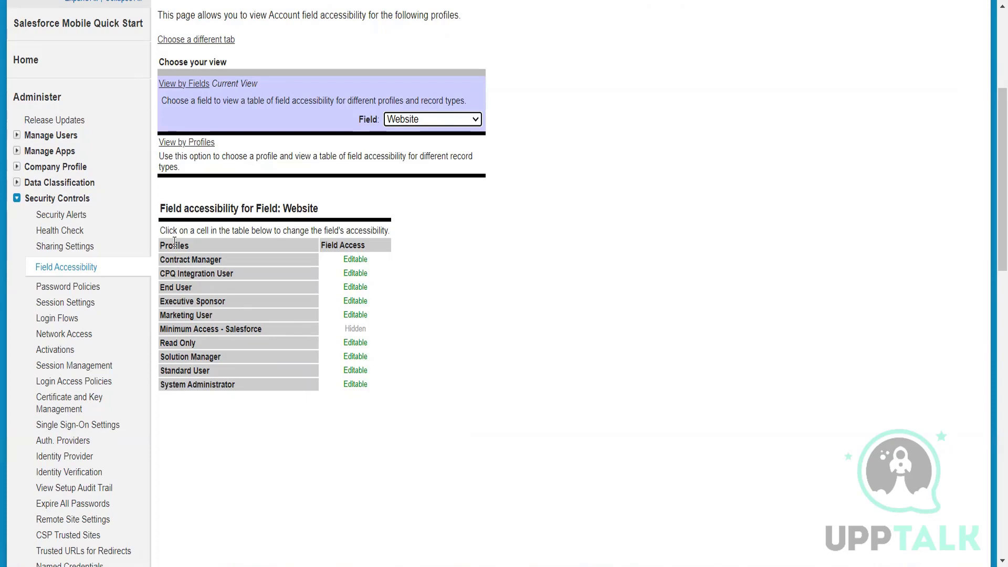
{"action": "left_click_drag", "start_coordinate": [191, 246], "coordinate": [160, 248]}
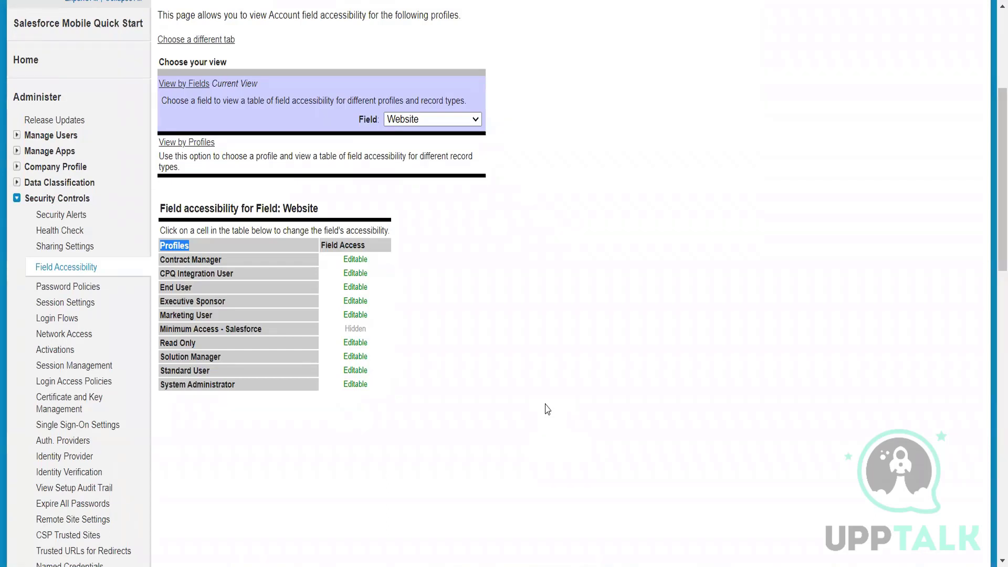
Switch to View by Profiles, choose Contract Manager and review that profile's access to the Account fields.
{"action": "left_click", "coordinate": [189, 142]}
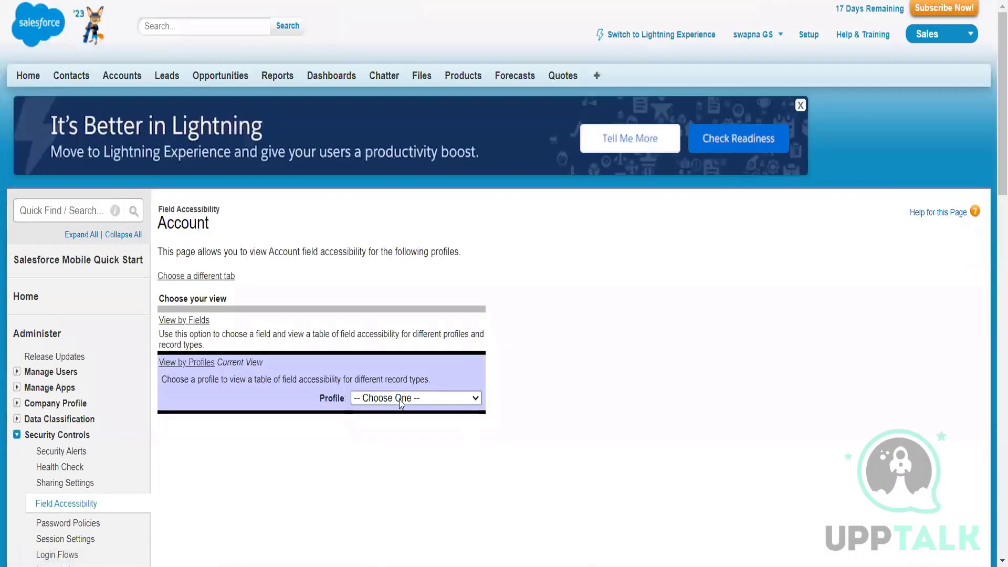
{"action": "left_click", "coordinate": [465, 400]}
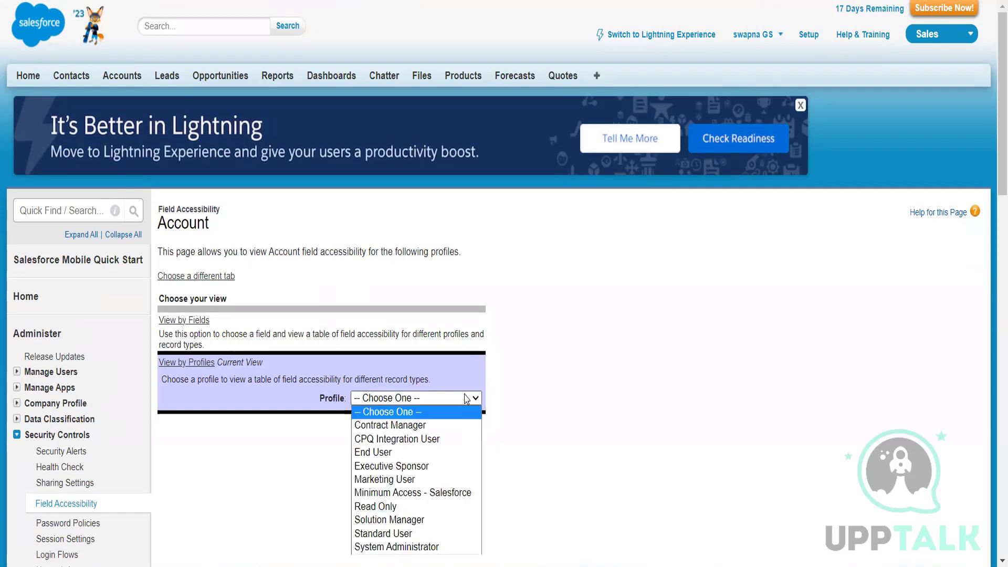
{"action": "scroll", "coordinate": [539, 428], "scroll_direction": "down", "scroll_amount": 3}
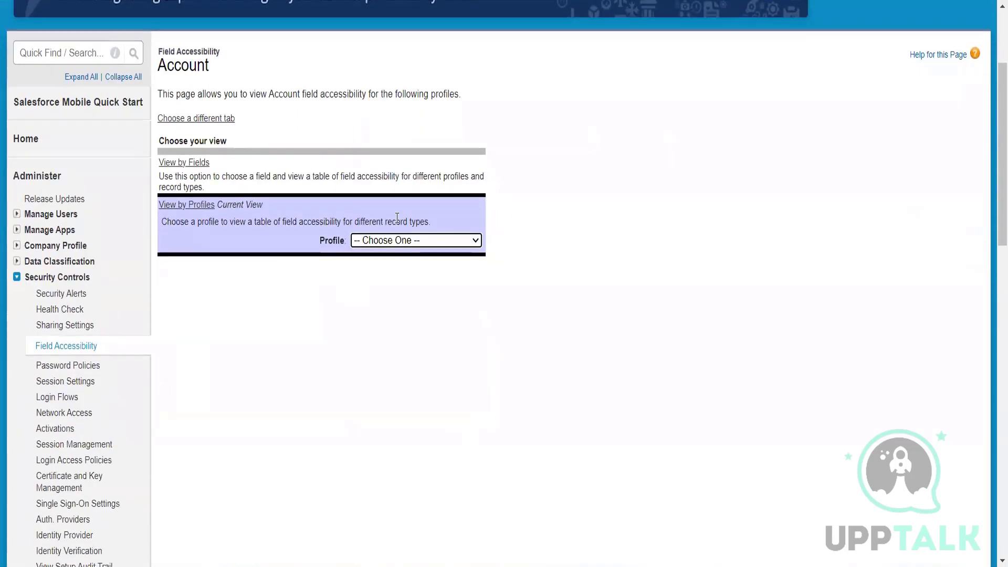
{"action": "left_click", "coordinate": [407, 243]}
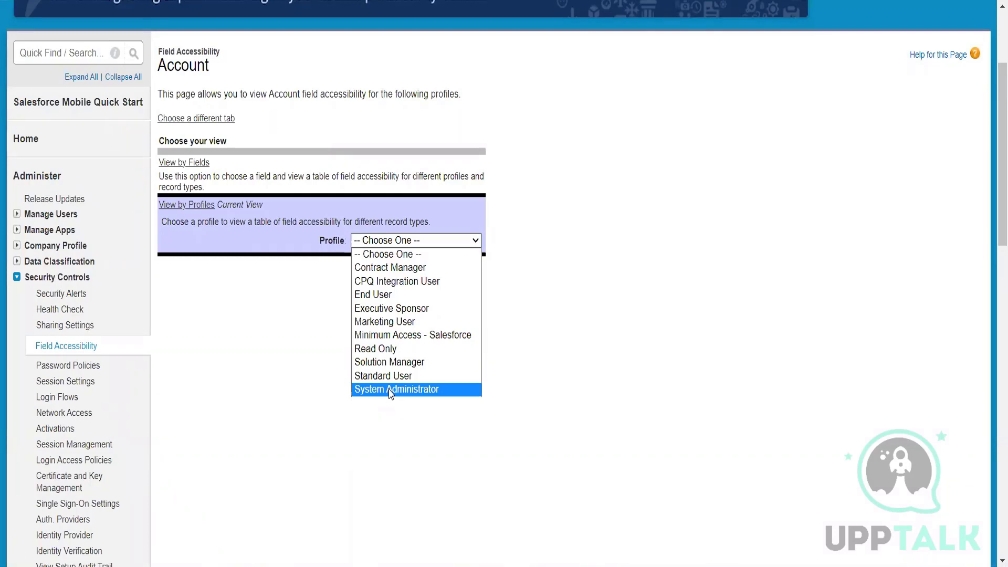
{"action": "left_click", "coordinate": [402, 268]}
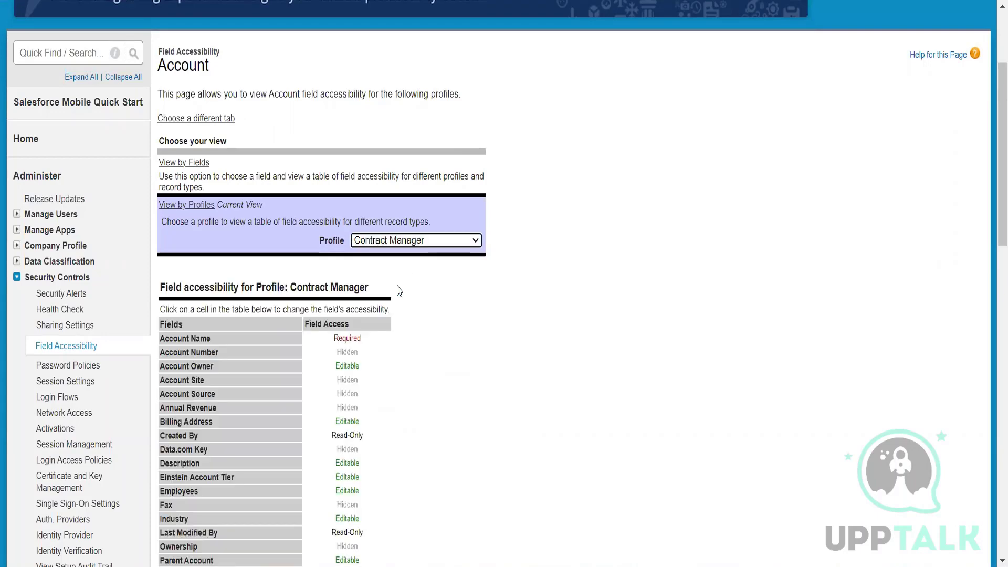
{"action": "scroll", "coordinate": [501, 425], "scroll_direction": "down", "scroll_amount": 5}
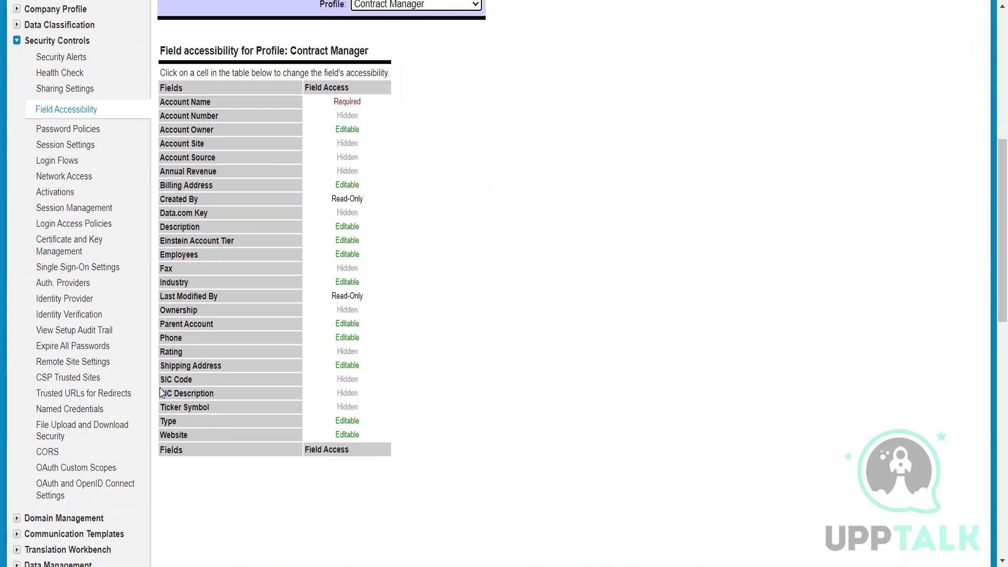
Examine the reasons behind the access levels of the Account fields in the Contract Manager profile's accessibility table.
{"action": "mouse_move", "coordinate": [336, 439]}
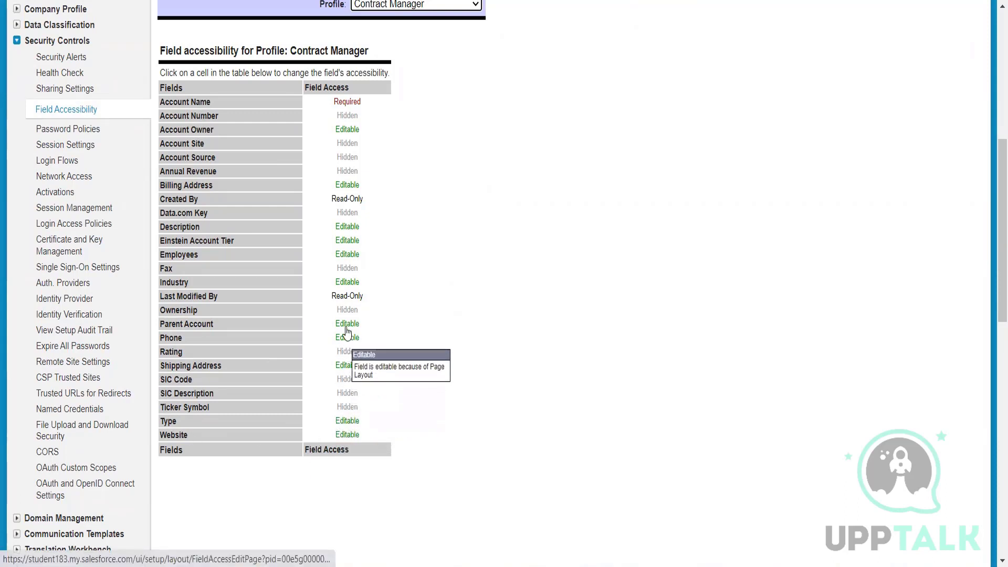
{"action": "mouse_move", "coordinate": [350, 297]}
{"action": "mouse_move", "coordinate": [356, 215]}
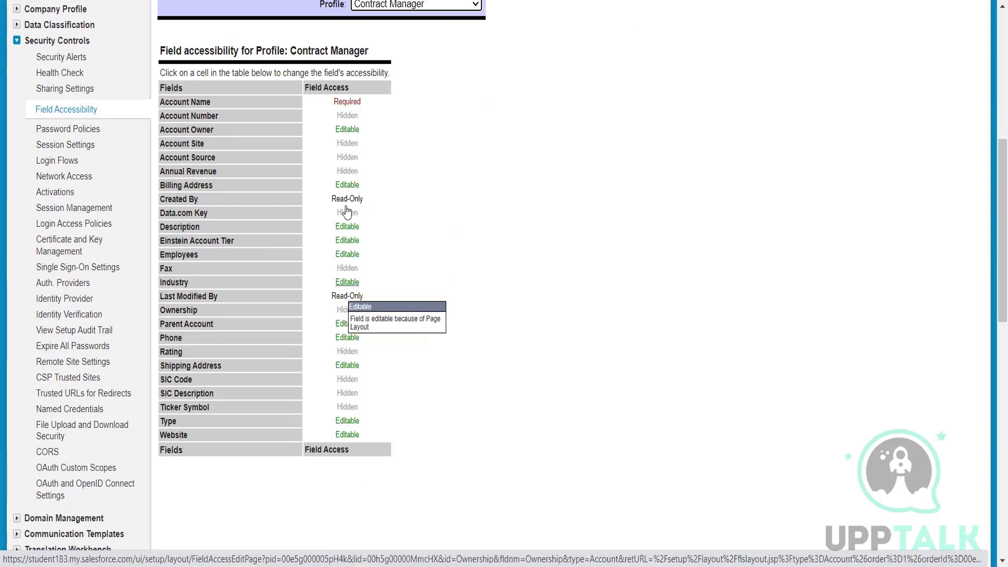
{"action": "mouse_move", "coordinate": [345, 105]}
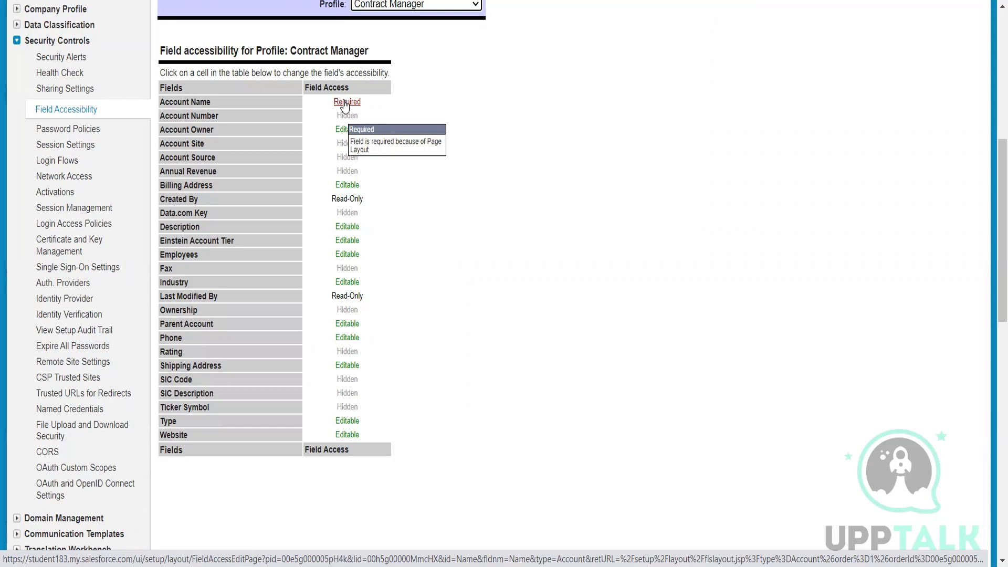
{"action": "scroll", "coordinate": [363, 143], "scroll_direction": "up", "scroll_amount": 3}
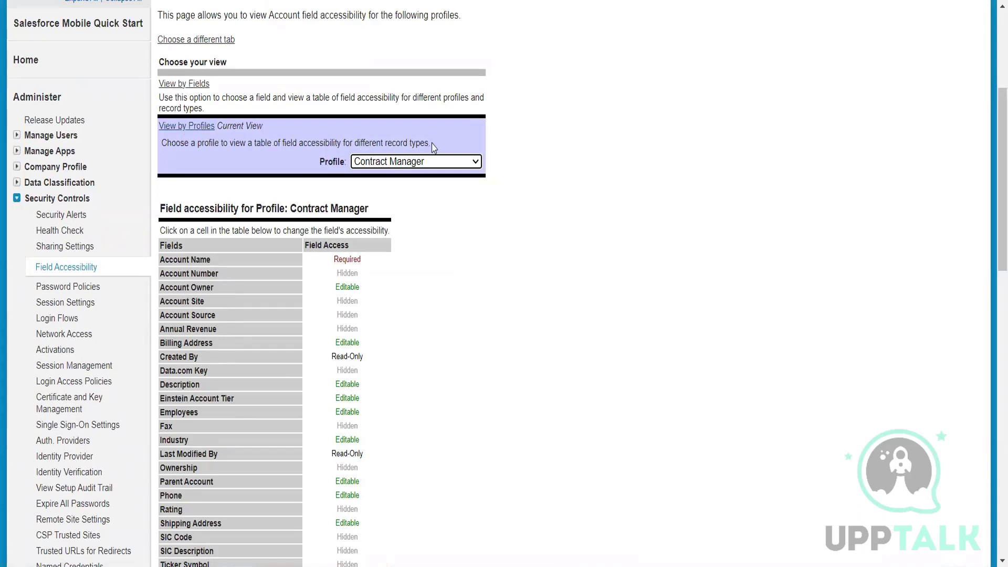
{"action": "scroll", "coordinate": [407, 258], "scroll_direction": "down", "scroll_amount": 3}
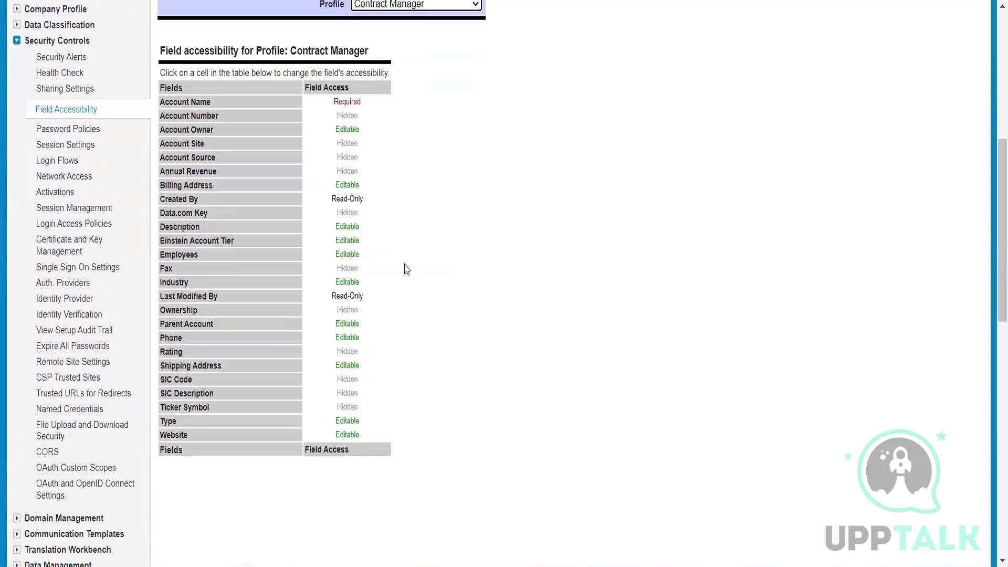
{"action": "mouse_move", "coordinate": [347, 135]}
{"action": "mouse_move", "coordinate": [341, 434]}
Open the Contract Manager profile's access settings for the Type field, review them and return to the Account field accessibility page.
{"action": "left_click", "coordinate": [348, 424]}
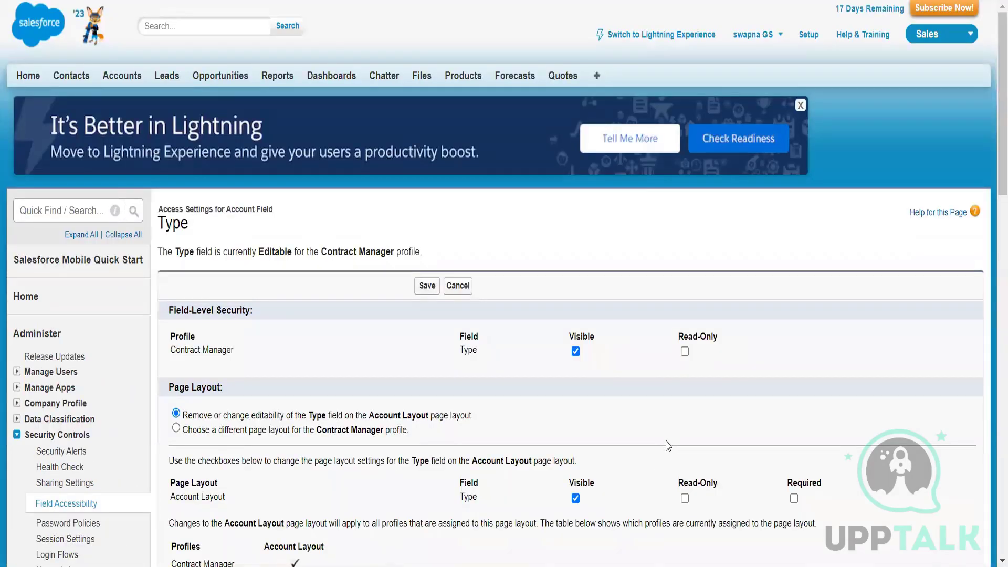
{"action": "scroll", "coordinate": [668, 445], "scroll_direction": "down", "scroll_amount": 3}
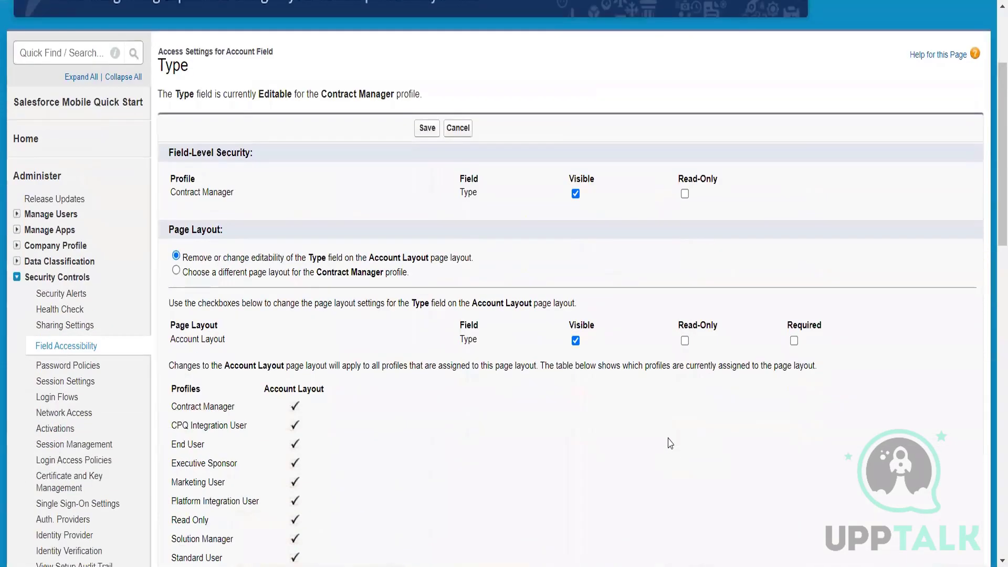
{"action": "scroll", "coordinate": [670, 444], "scroll_direction": "up", "scroll_amount": 3}
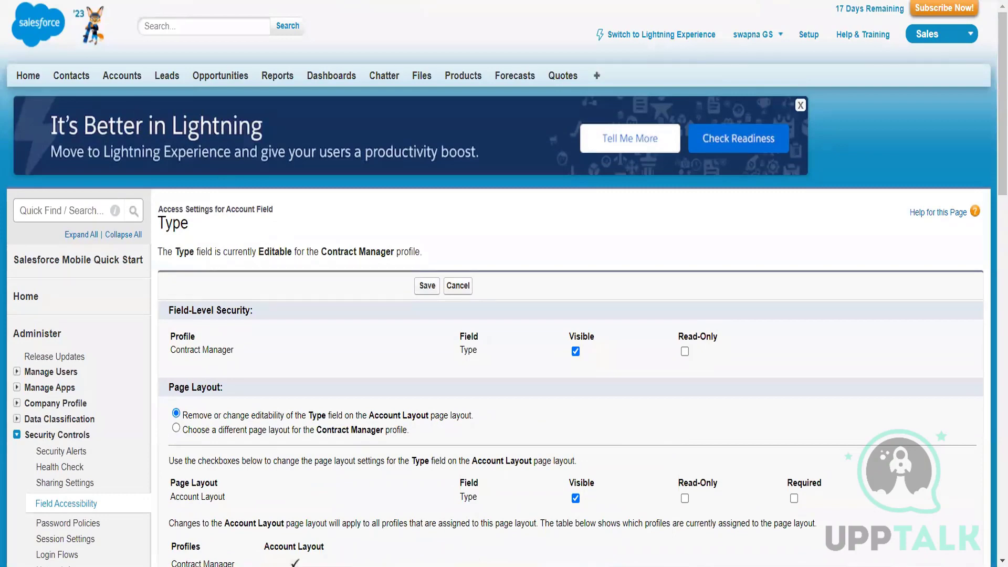
{"action": "key", "text": "alt+Left"}
Choose the Contract Manager profile again to reload its Account field accessibility table.
{"action": "scroll", "coordinate": [446, 423], "scroll_direction": "up", "scroll_amount": 4}
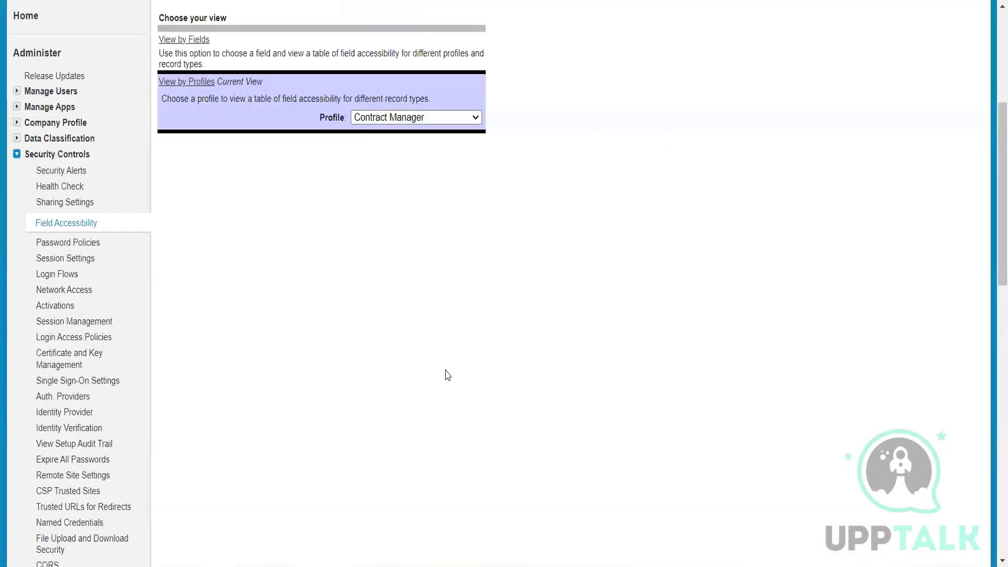
{"action": "left_click", "coordinate": [431, 322]}
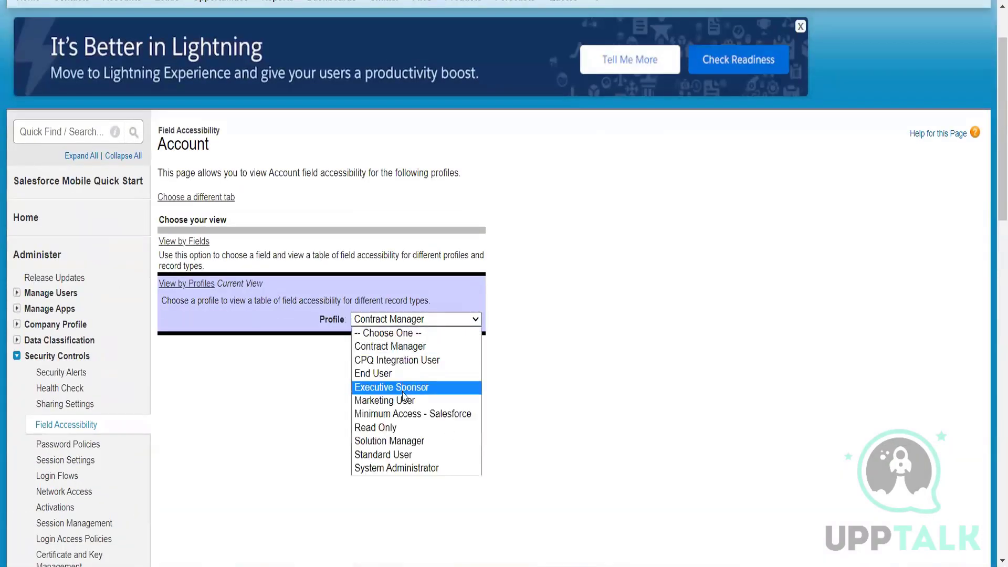
{"action": "left_click", "coordinate": [415, 347]}
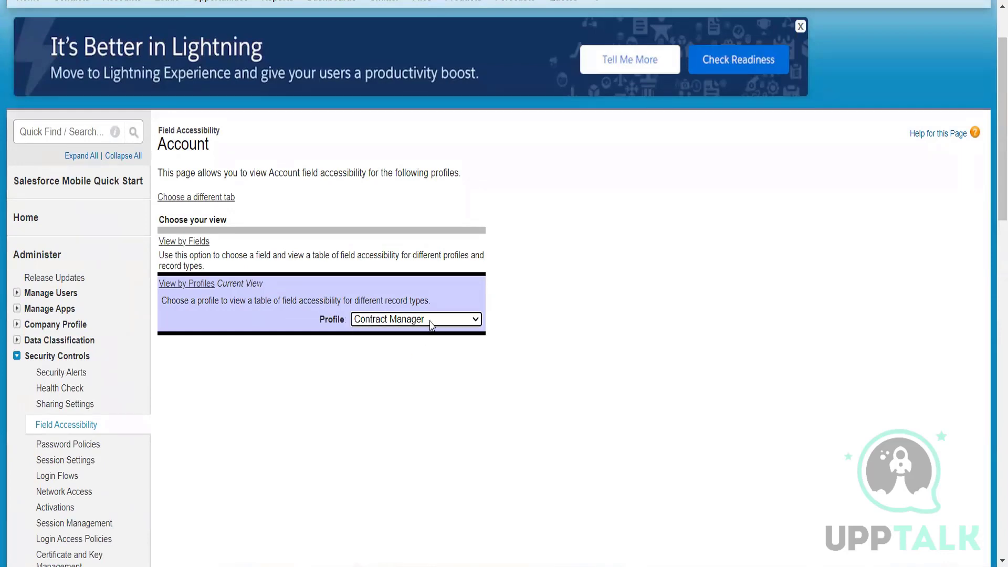
{"action": "scroll", "coordinate": [416, 373], "scroll_direction": "down", "scroll_amount": 6}
{"action": "scroll", "coordinate": [446, 360], "scroll_direction": "up", "scroll_amount": 3}
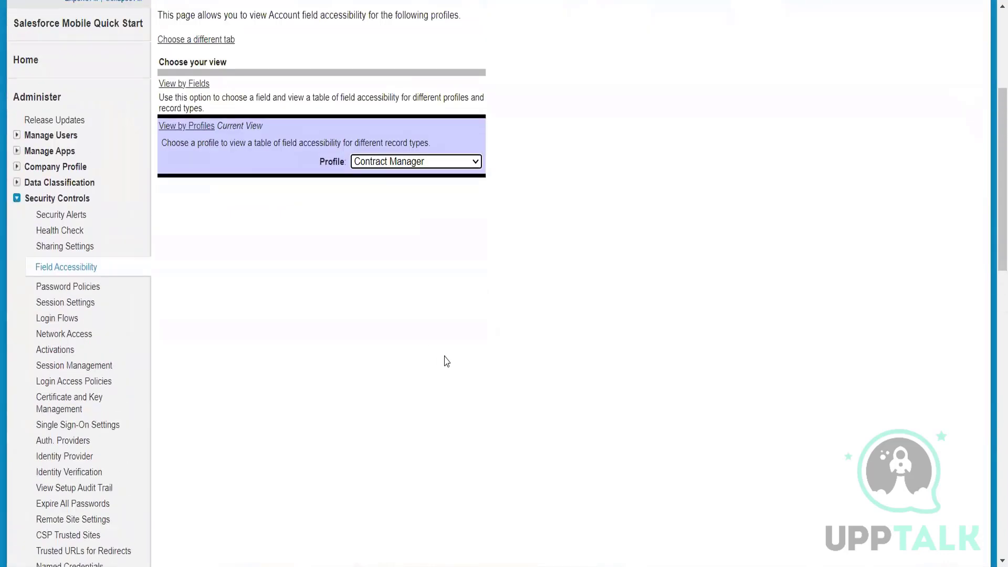
{"action": "left_click", "coordinate": [479, 163]}
{"action": "left_click", "coordinate": [420, 191]}
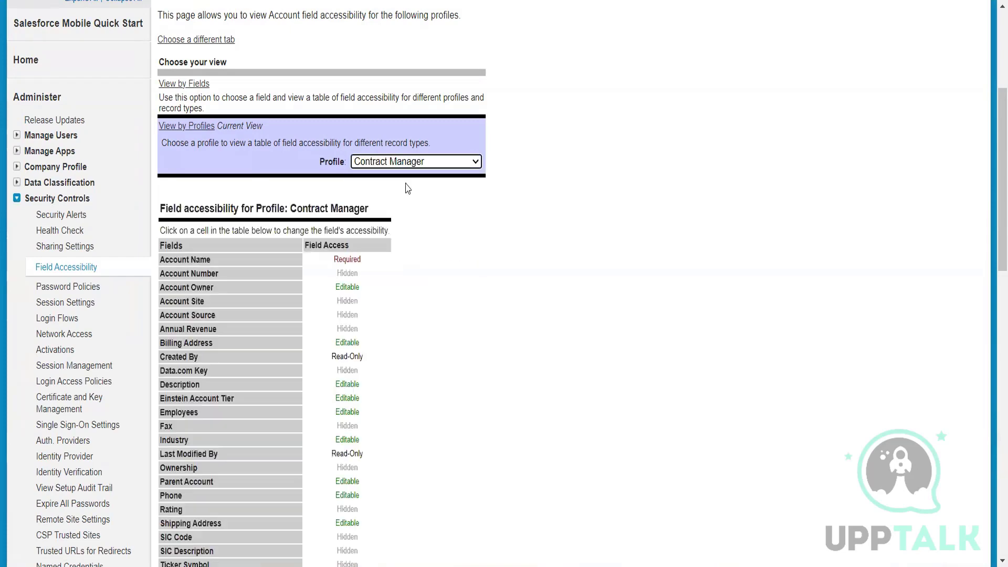
Open the Website field's access settings, turn off its field-level visibility for the Contract Manager profile and save.
{"action": "scroll", "coordinate": [347, 417], "scroll_direction": "down", "scroll_amount": 5}
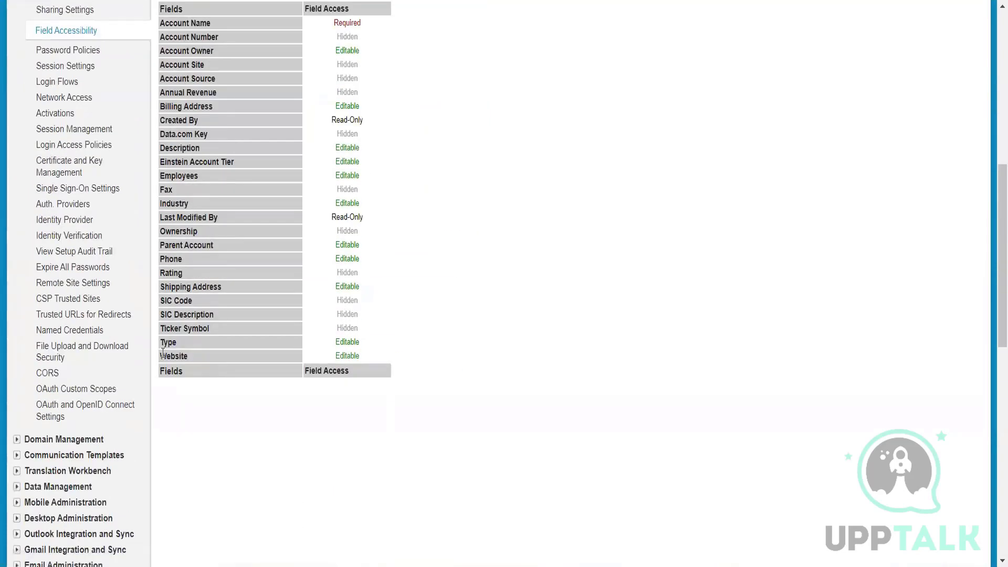
{"action": "left_click", "coordinate": [358, 361]}
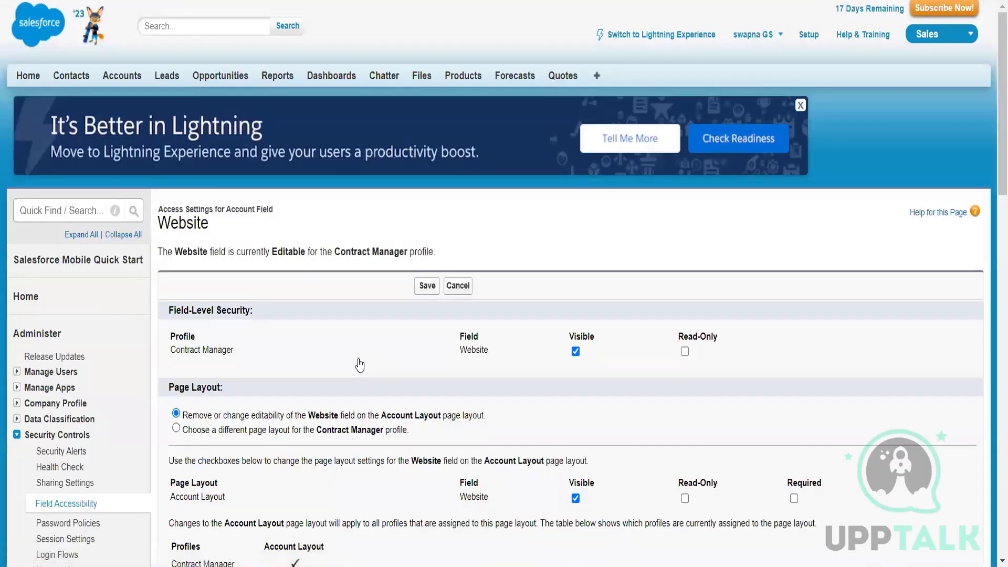
{"action": "scroll", "coordinate": [359, 365], "scroll_direction": "down", "scroll_amount": 2}
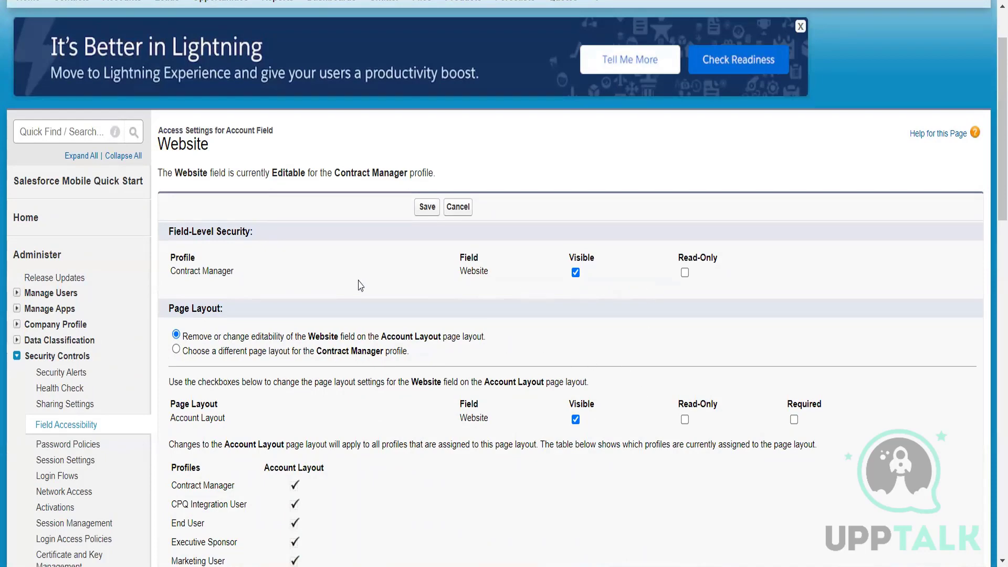
{"action": "scroll", "coordinate": [398, 361], "scroll_direction": "down", "scroll_amount": 2}
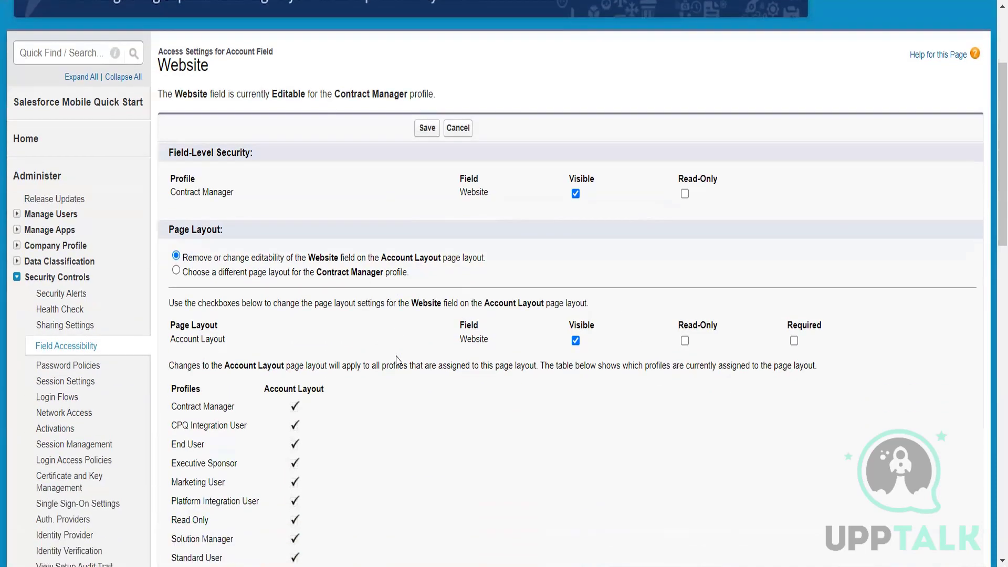
{"action": "scroll", "coordinate": [397, 360], "scroll_direction": "down", "scroll_amount": 2}
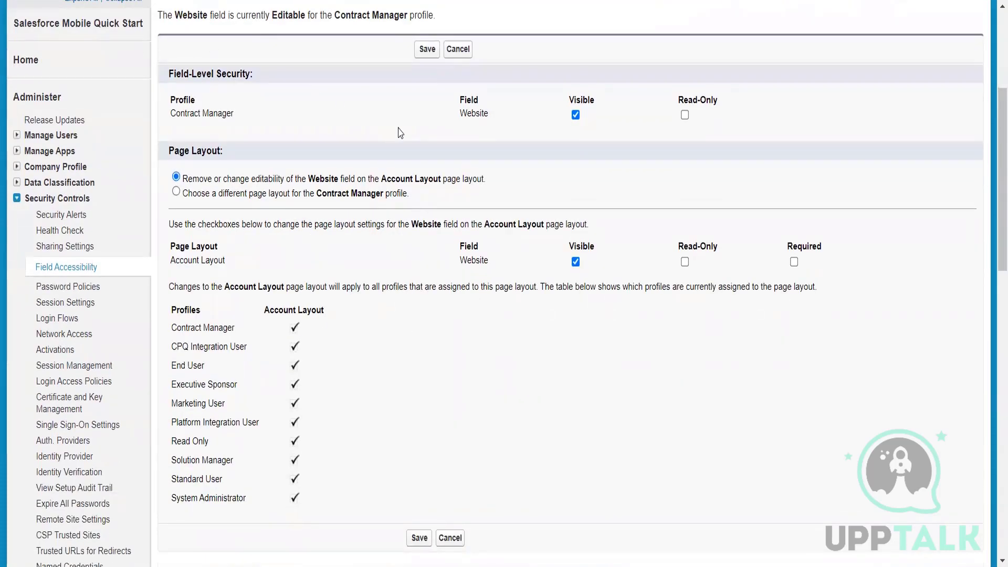
{"action": "scroll", "coordinate": [400, 133], "scroll_direction": "up", "scroll_amount": 5}
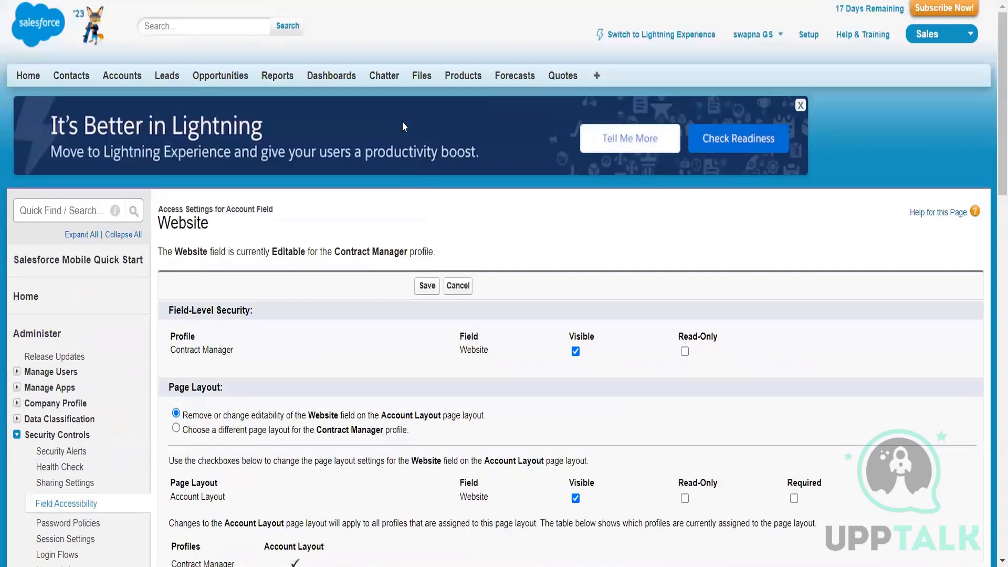
{"action": "scroll", "coordinate": [403, 127], "scroll_direction": "down", "scroll_amount": 3}
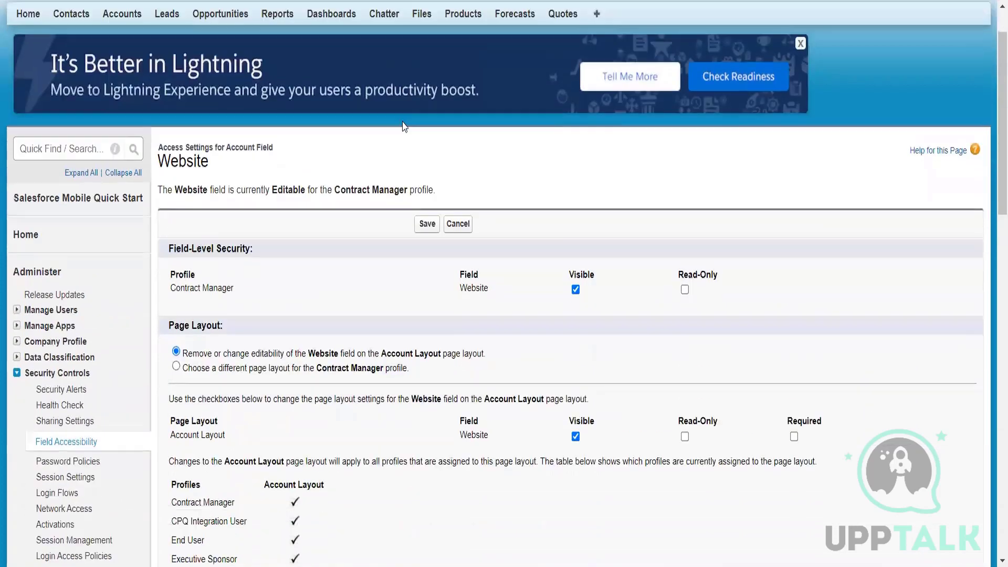
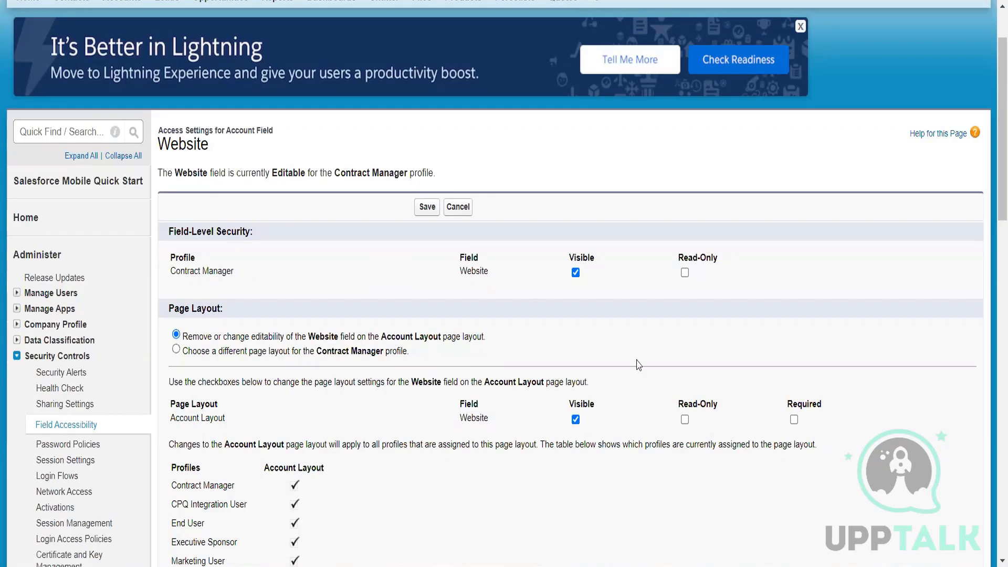
{"action": "left_click", "coordinate": [575, 273]}
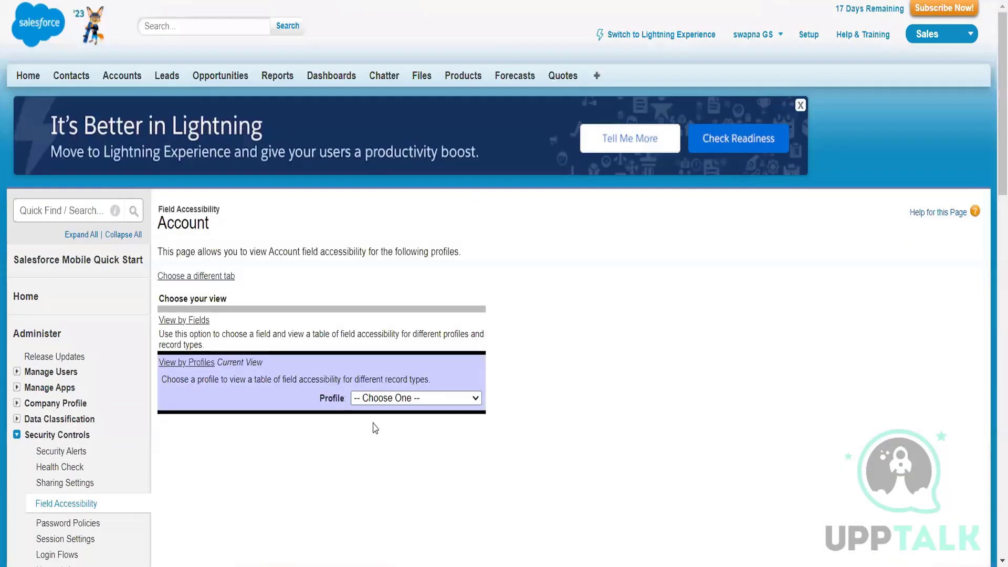
Choose Contract Manager in View by Profiles and check the access level and its reason for the Website field.
{"action": "scroll", "coordinate": [424, 231], "scroll_direction": "down", "scroll_amount": 4}
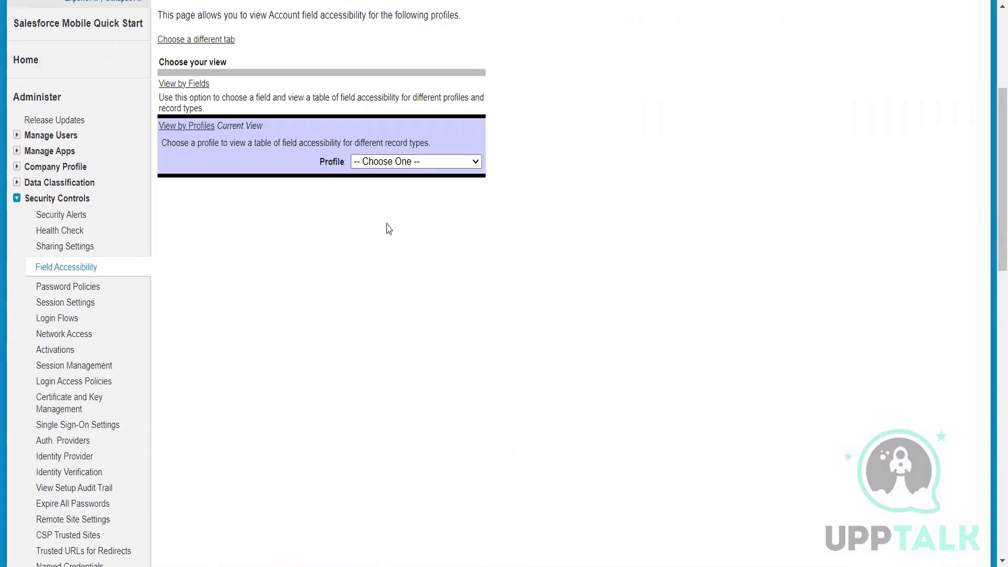
{"action": "left_click", "coordinate": [393, 162]}
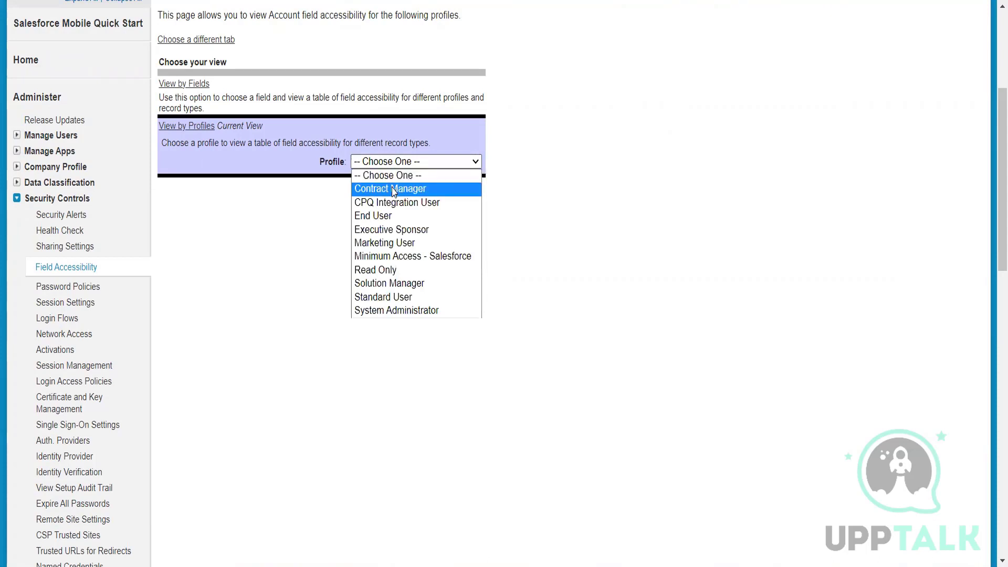
{"action": "left_click", "coordinate": [635, 288]}
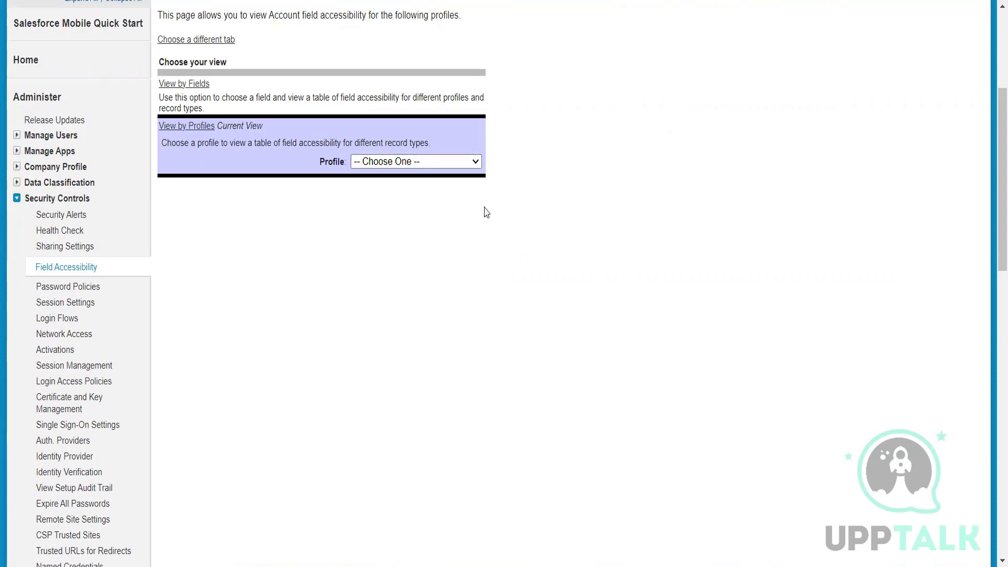
{"action": "left_click", "coordinate": [434, 161]}
{"action": "left_click", "coordinate": [399, 189]}
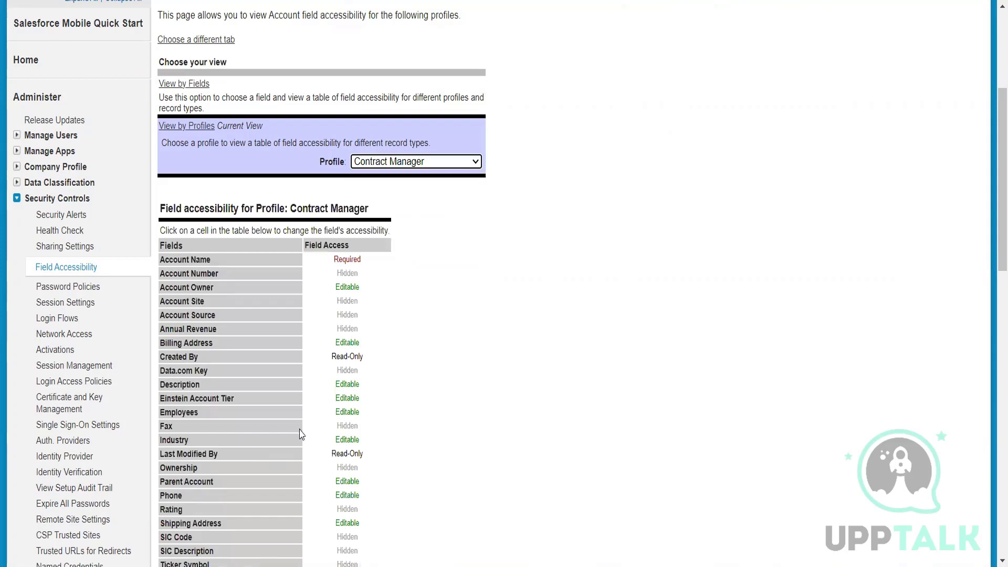
{"action": "scroll", "coordinate": [301, 433], "scroll_direction": "down", "scroll_amount": 6}
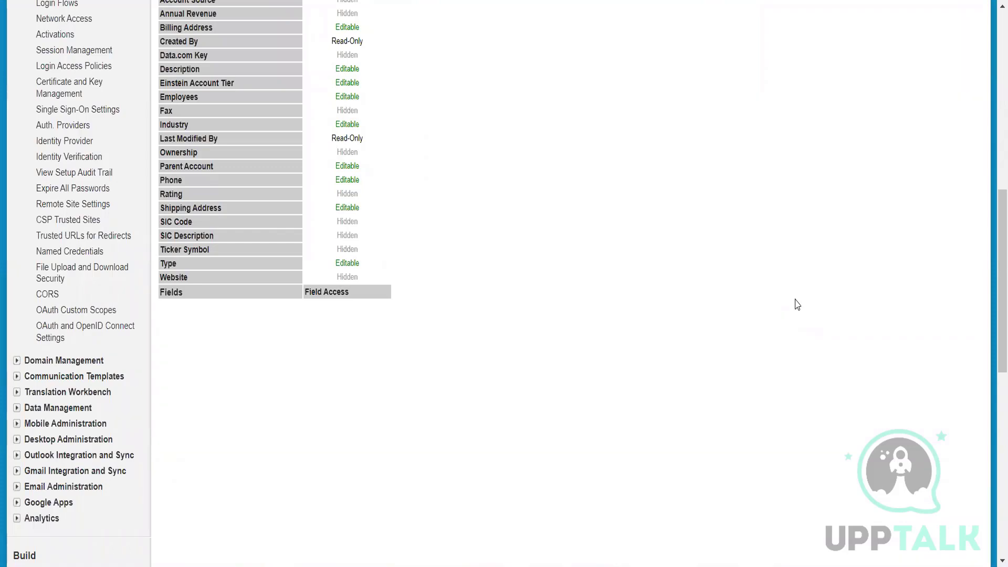
{"action": "mouse_move", "coordinate": [355, 283]}
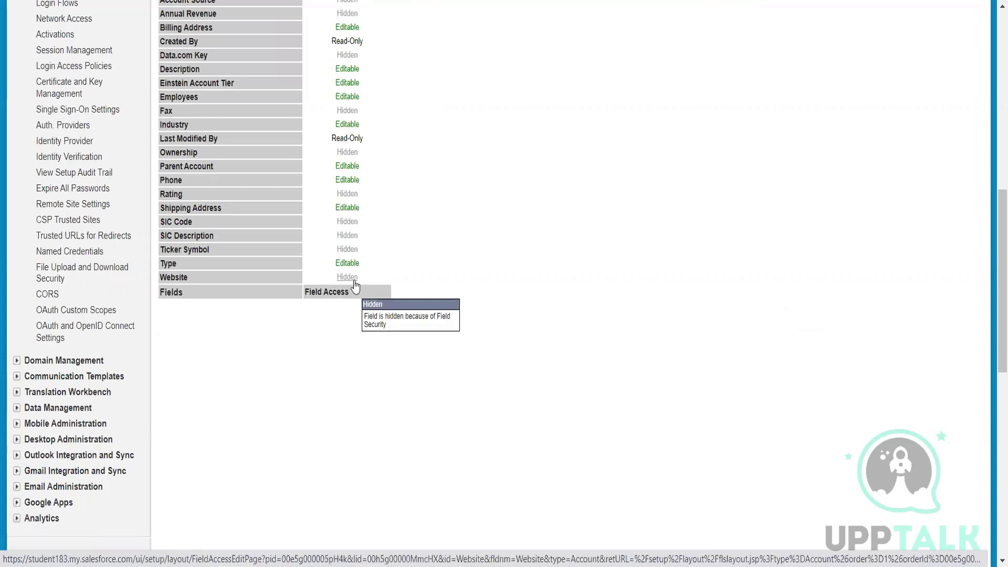
Make the Website field visible again in field-level security for the Contract Manager profile and save.
{"action": "left_click", "coordinate": [356, 283]}
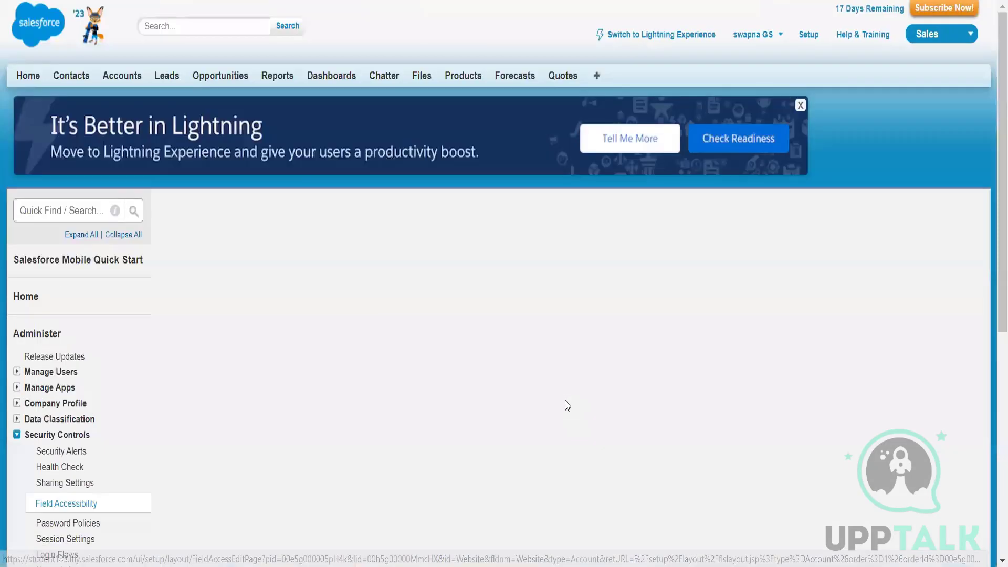
{"action": "left_click", "coordinate": [576, 352]}
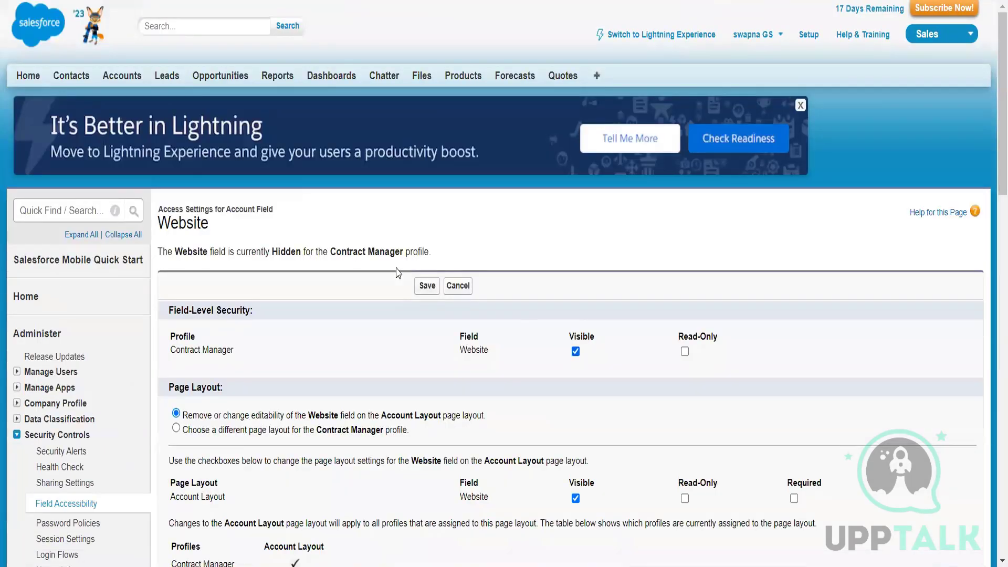
{"action": "left_click", "coordinate": [426, 287]}
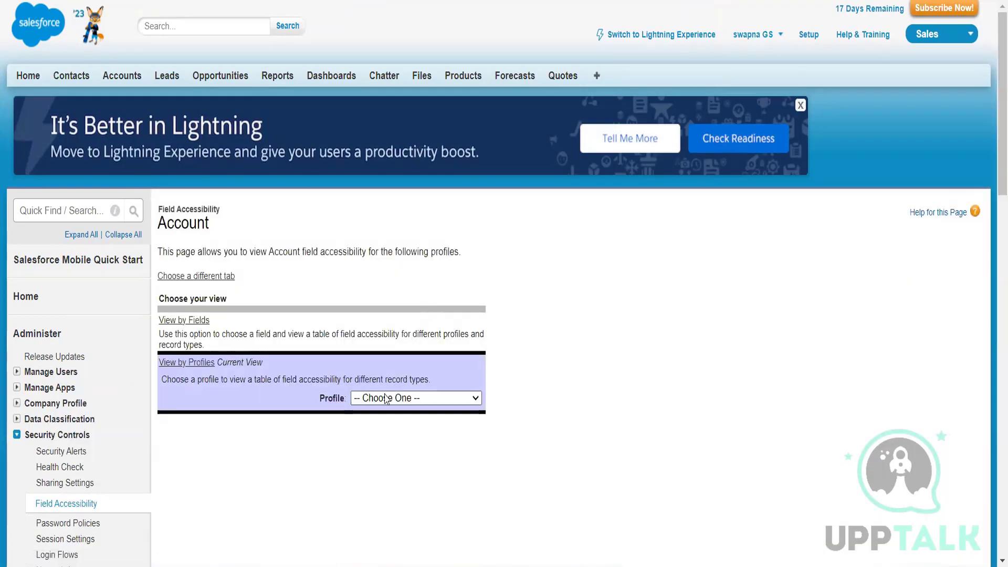
Select the Contract Manager profile once more and verify the restored Website access along with the Account Name field's access.
{"action": "left_click", "coordinate": [388, 398]}
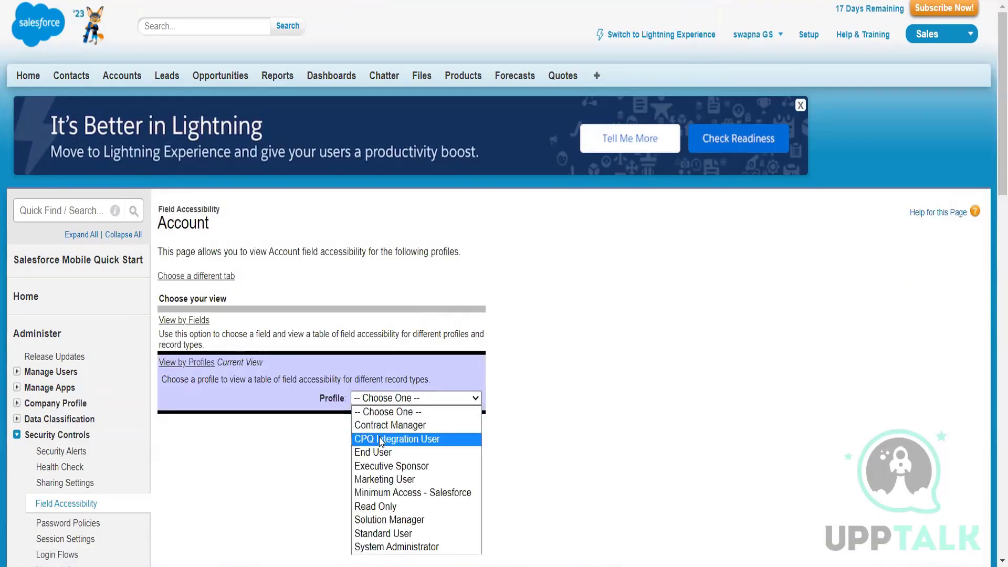
{"action": "left_click", "coordinate": [390, 425]}
{"action": "scroll", "coordinate": [389, 431], "scroll_direction": "down", "scroll_amount": 5}
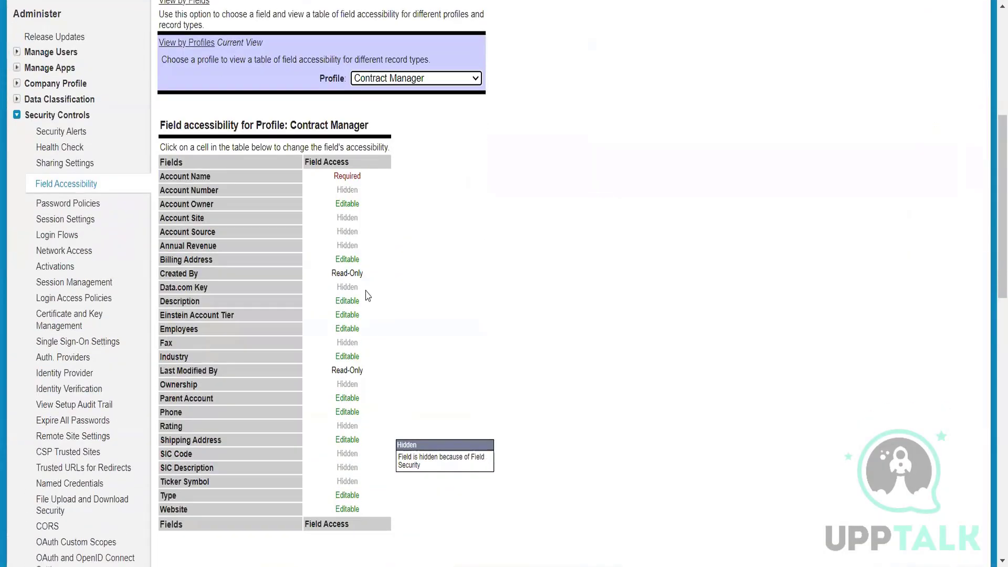
{"action": "scroll", "coordinate": [366, 296], "scroll_direction": "down", "scroll_amount": 4}
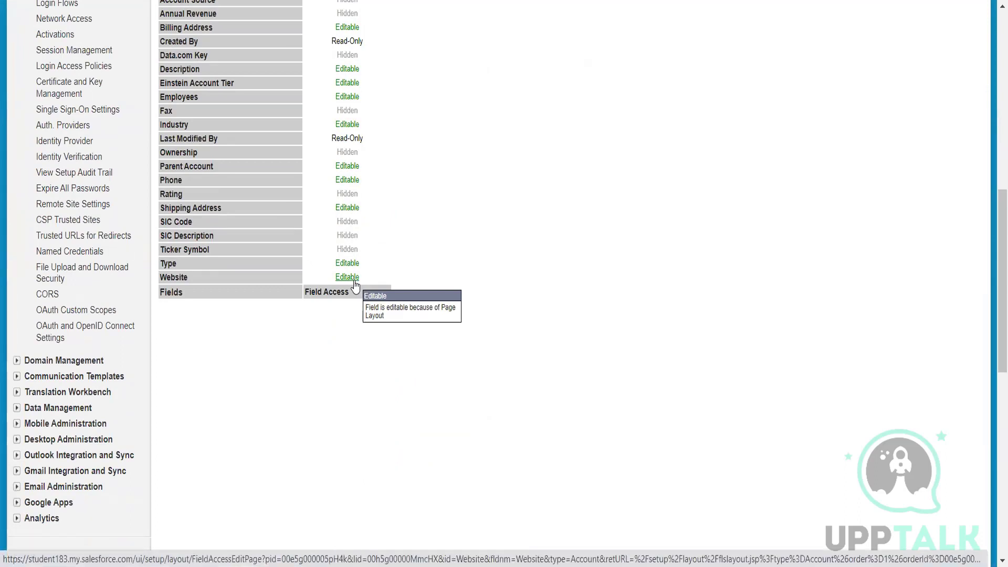
{"action": "scroll", "coordinate": [355, 284], "scroll_direction": "up", "scroll_amount": 5}
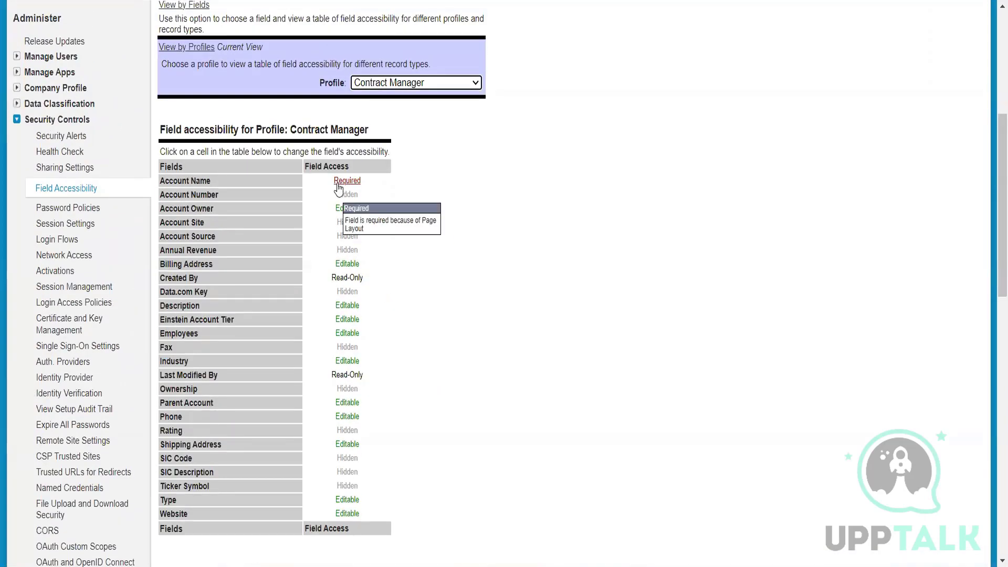
Review the Account Name field's access settings, return to View by Profiles and choose the Contract Manager profile again.
{"action": "left_click", "coordinate": [342, 181]}
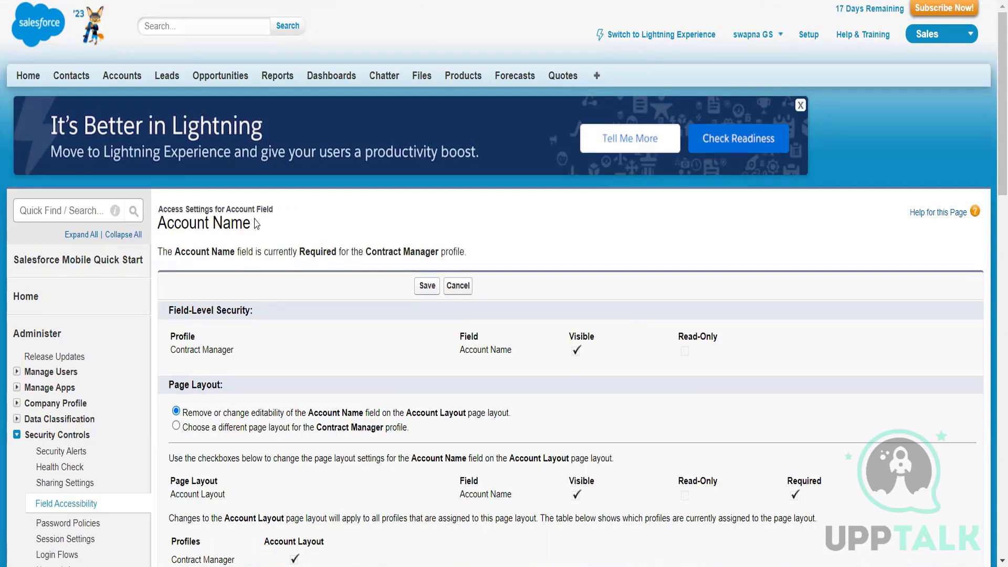
{"action": "left_click_drag", "start_coordinate": [252, 224], "coordinate": [188, 224]}
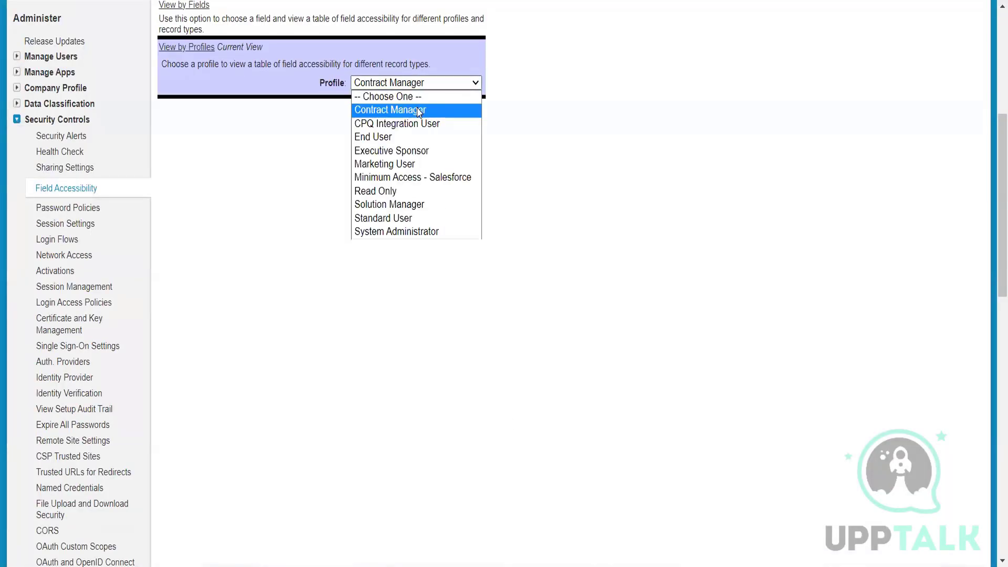
{"action": "left_click", "coordinate": [419, 111]}
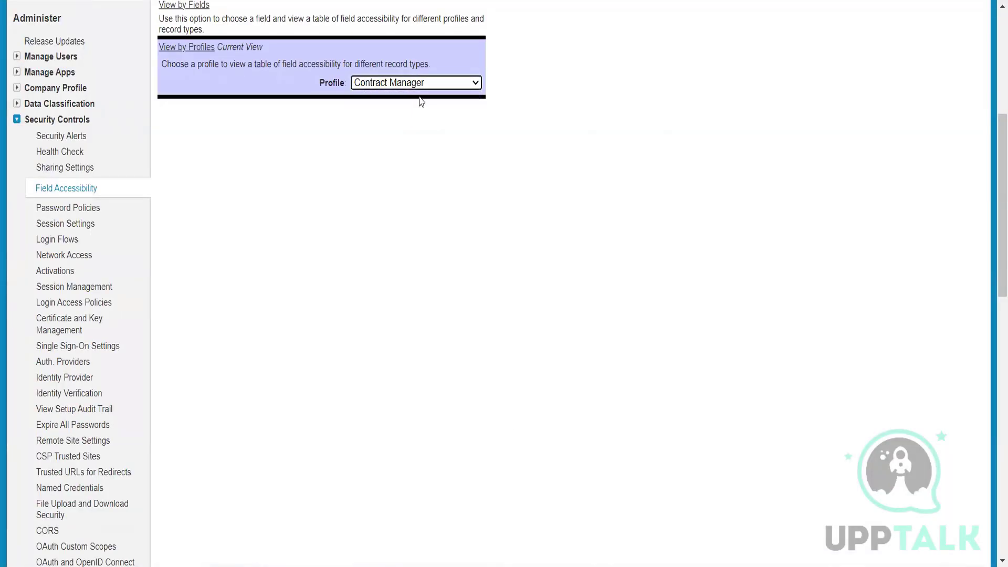
{"action": "left_click", "coordinate": [454, 86]}
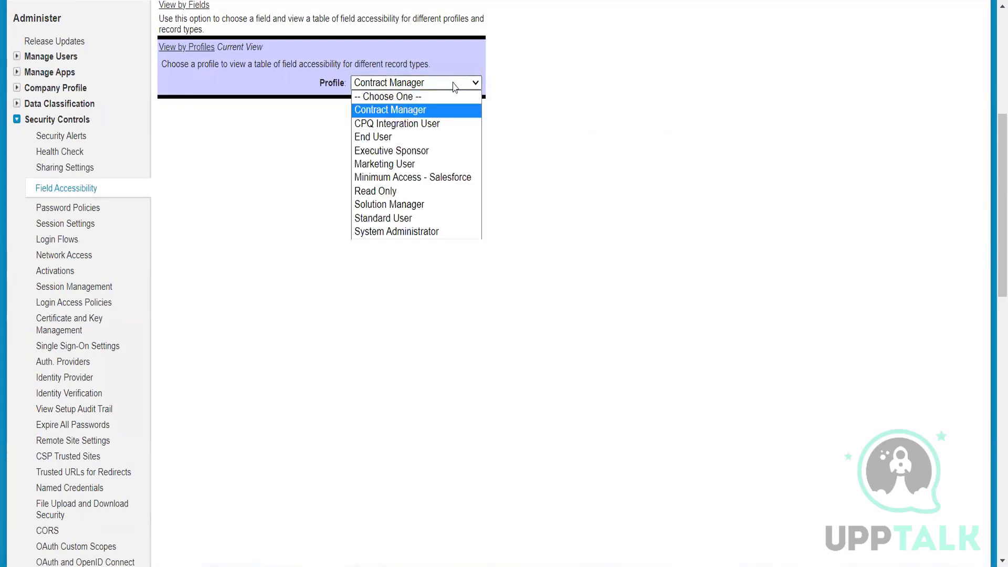
{"action": "left_click", "coordinate": [419, 99]}
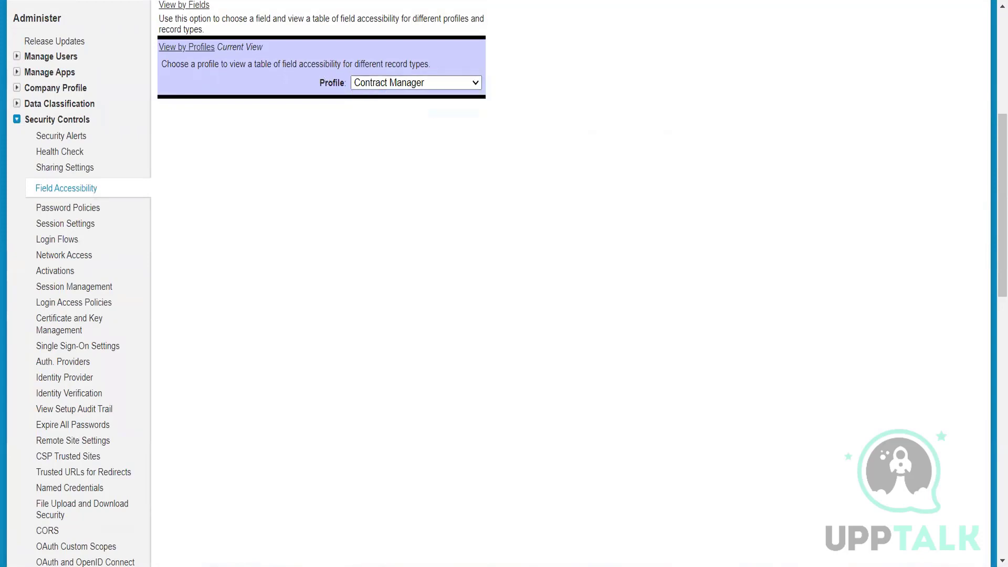
{"action": "left_click", "coordinate": [412, 86]}
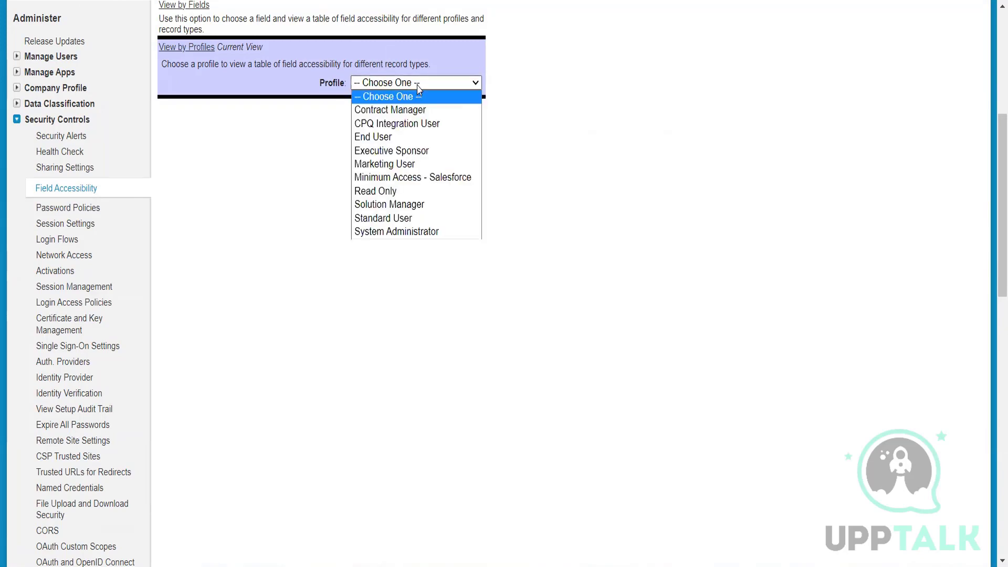
{"action": "left_click", "coordinate": [405, 110]}
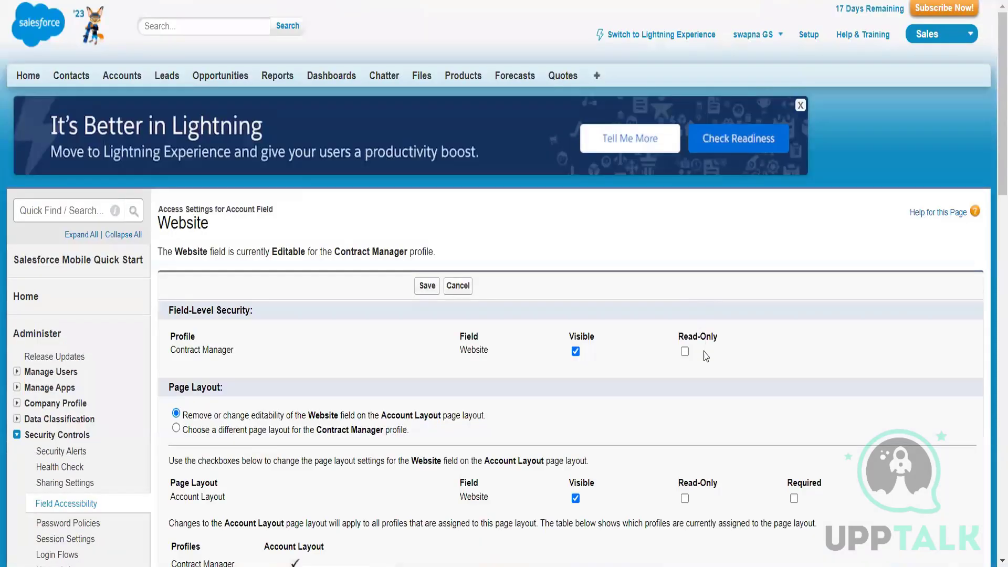
In the Website field's access settings for Contract Manager, make the field required on the Account Layout page layout and save.
{"action": "scroll", "coordinate": [503, 412], "scroll_direction": "down", "scroll_amount": 3}
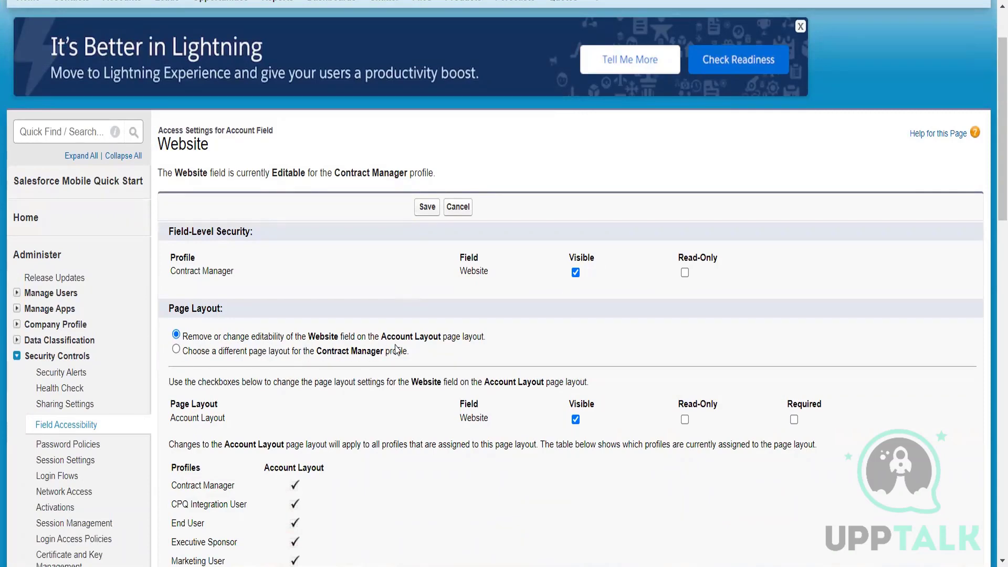
{"action": "left_click", "coordinate": [794, 420]}
{"action": "scroll", "coordinate": [569, 373], "scroll_direction": "down", "scroll_amount": 2}
{"action": "scroll", "coordinate": [570, 375], "scroll_direction": "down", "scroll_amount": 1}
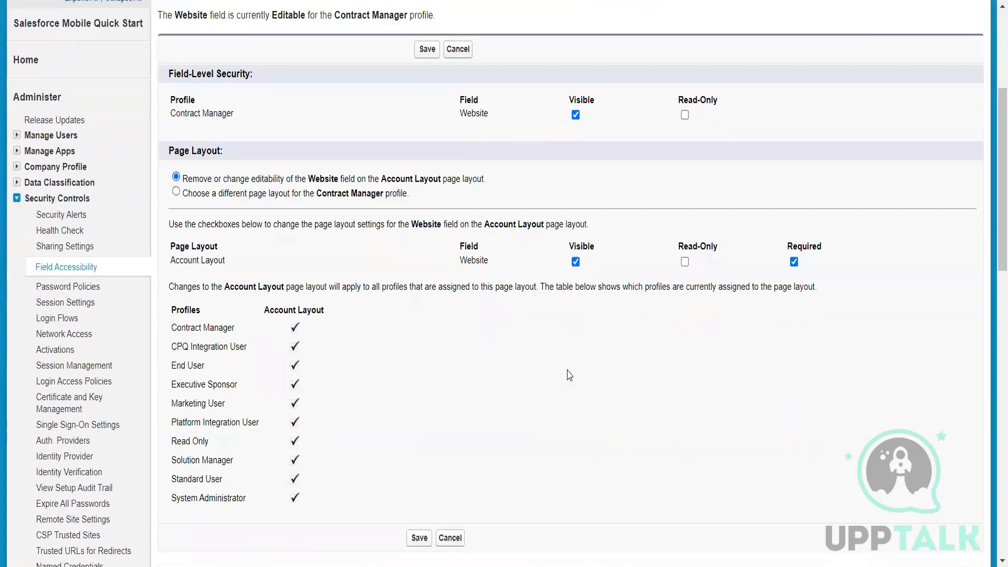
{"action": "left_click_drag", "start_coordinate": [171, 150], "coordinate": [215, 151]}
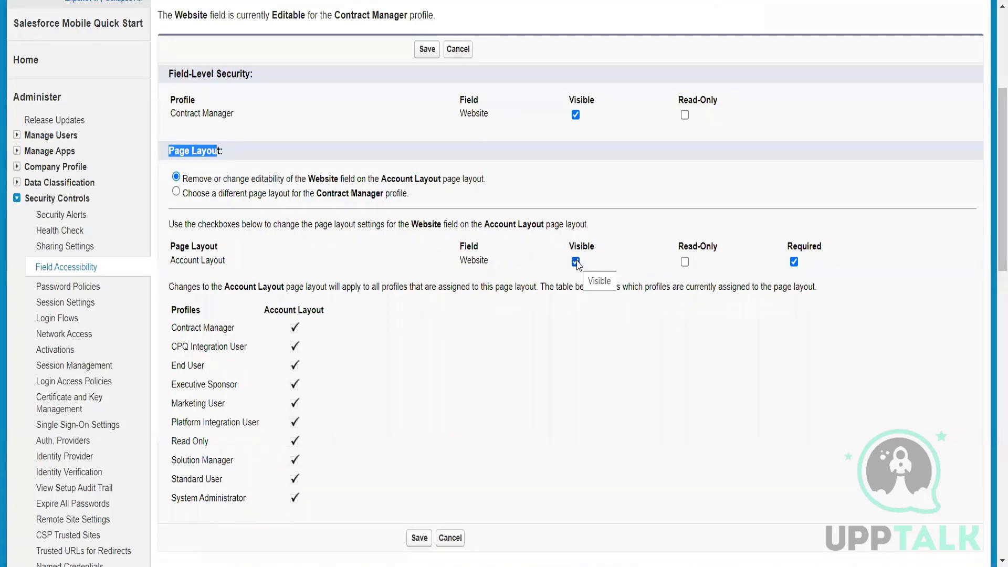
{"action": "scroll", "coordinate": [576, 264], "scroll_direction": "down", "scroll_amount": 2}
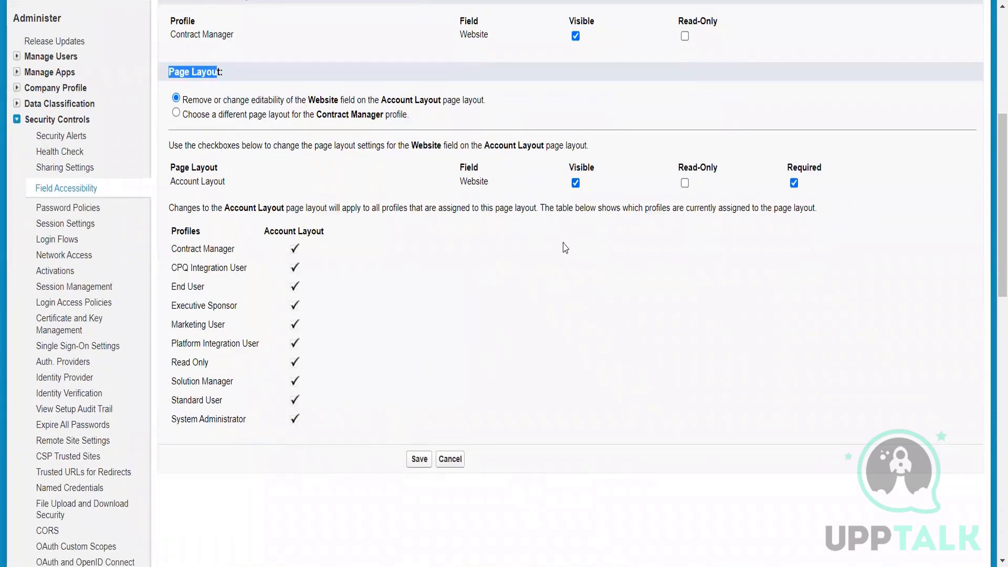
{"action": "left_click", "coordinate": [576, 183]}
{"action": "left_click", "coordinate": [794, 184]}
{"action": "left_click", "coordinate": [418, 460]}
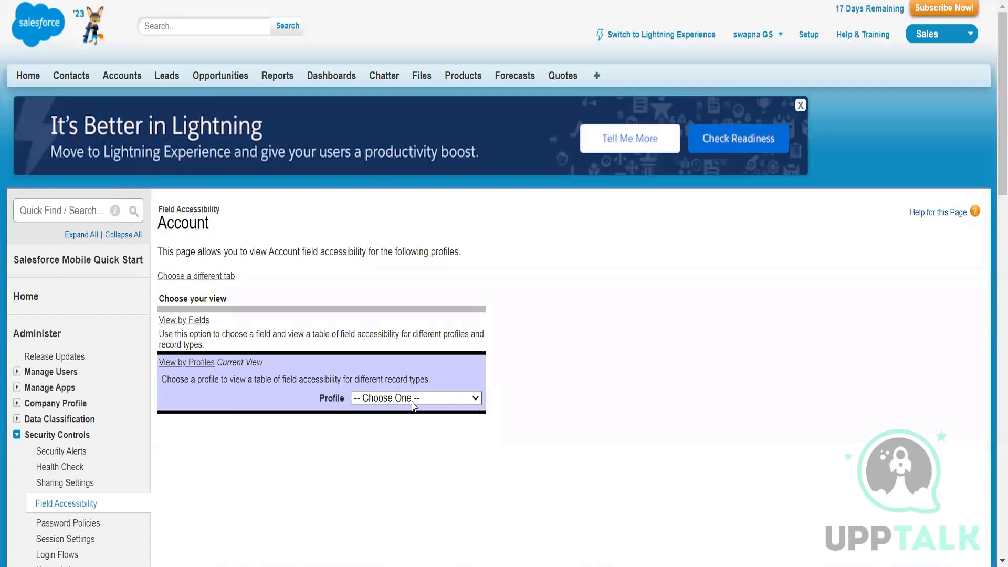
Choose the Contract Manager profile and check the Website field's access level in the field accessibility table.
{"action": "left_click", "coordinate": [414, 402]}
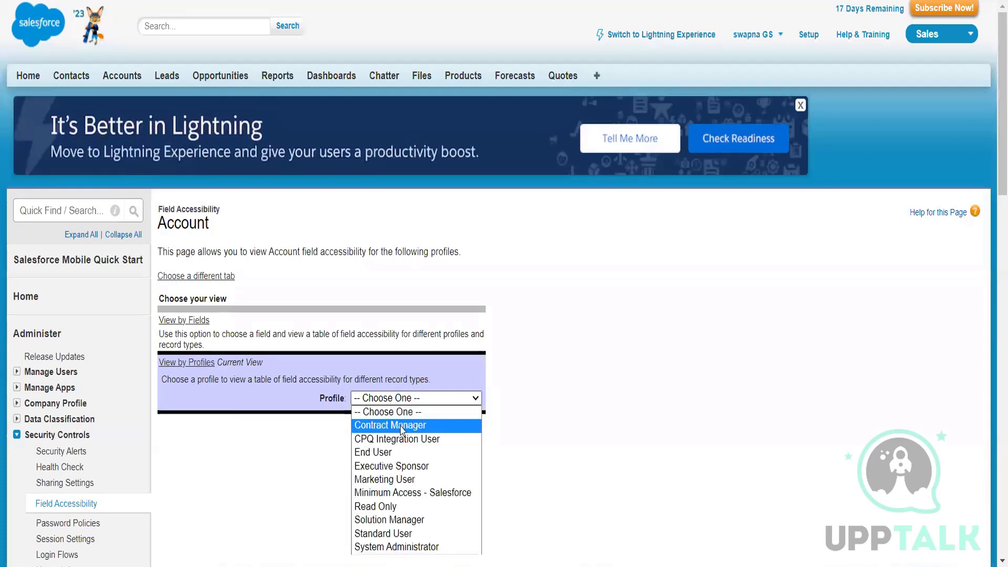
{"action": "left_click", "coordinate": [402, 426]}
{"action": "scroll", "coordinate": [394, 405], "scroll_direction": "down", "scroll_amount": 9}
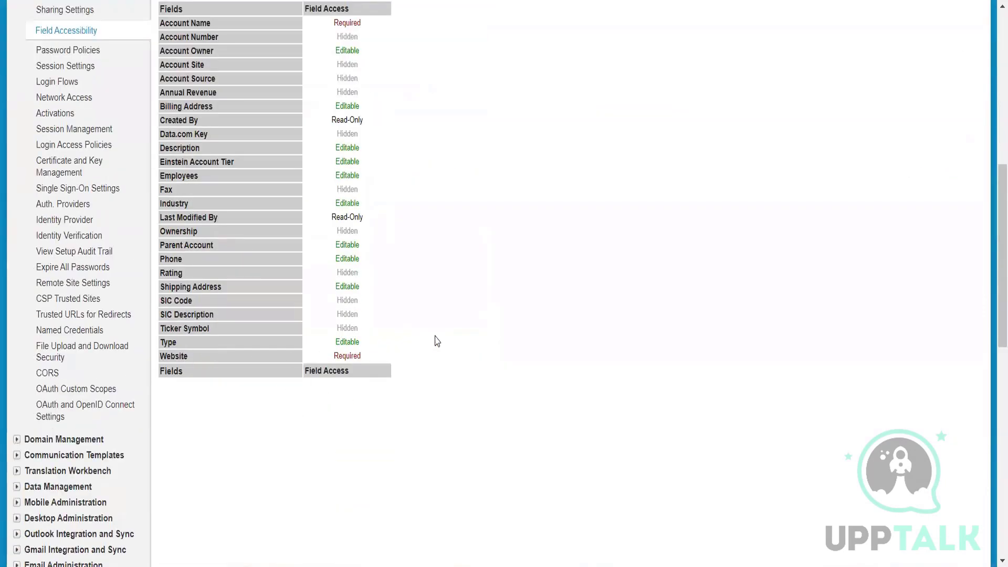
{"action": "scroll", "coordinate": [441, 337], "scroll_direction": "up", "scroll_amount": 3}
{"action": "scroll", "coordinate": [445, 335], "scroll_direction": "up", "scroll_amount": 4}
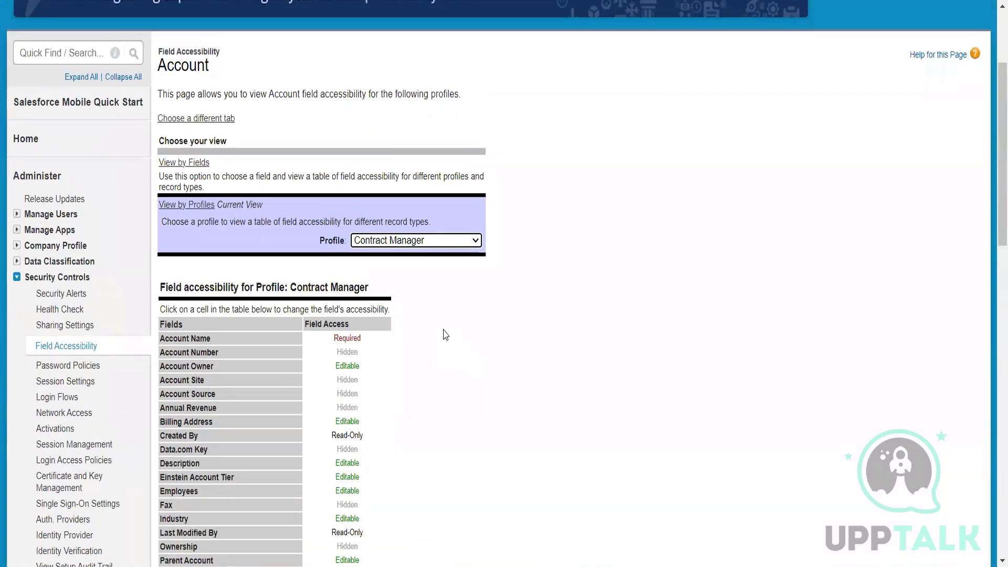
{"action": "scroll", "coordinate": [445, 335], "scroll_direction": "down", "scroll_amount": 7}
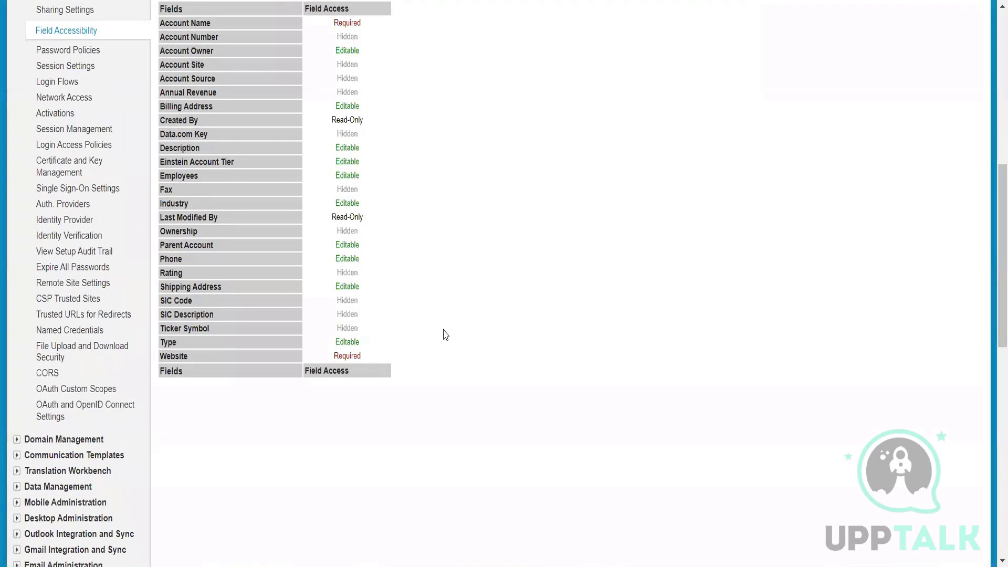
{"action": "scroll", "coordinate": [446, 335], "scroll_direction": "up", "scroll_amount": 2}
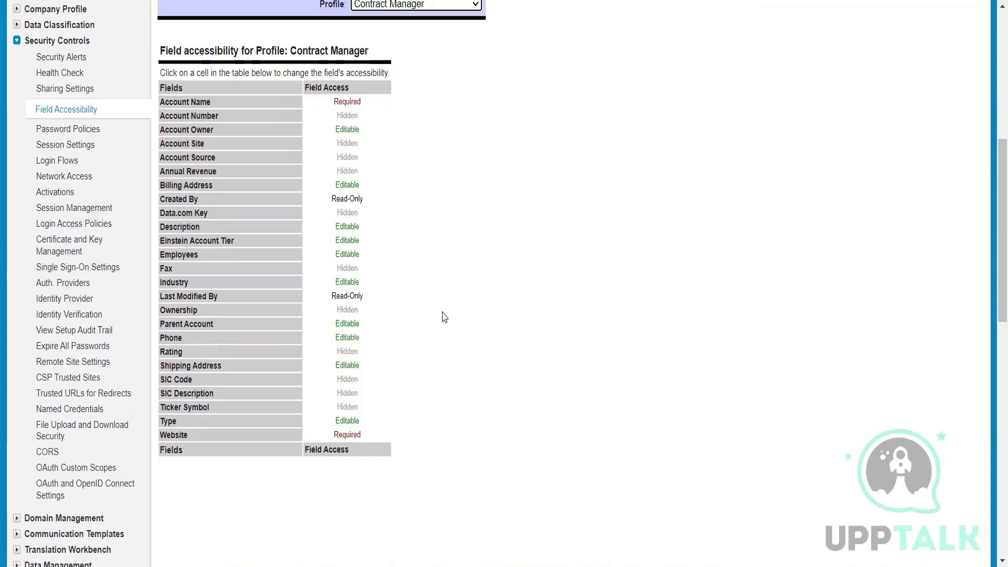
{"action": "scroll", "coordinate": [542, 358], "scroll_direction": "up", "scroll_amount": 5}
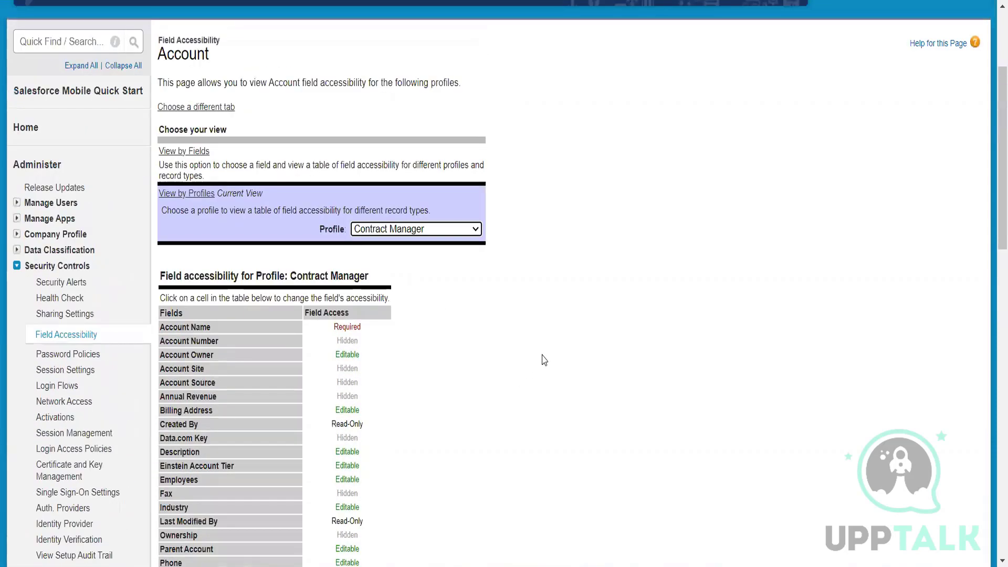
{"action": "scroll", "coordinate": [544, 360], "scroll_direction": "down", "scroll_amount": 2}
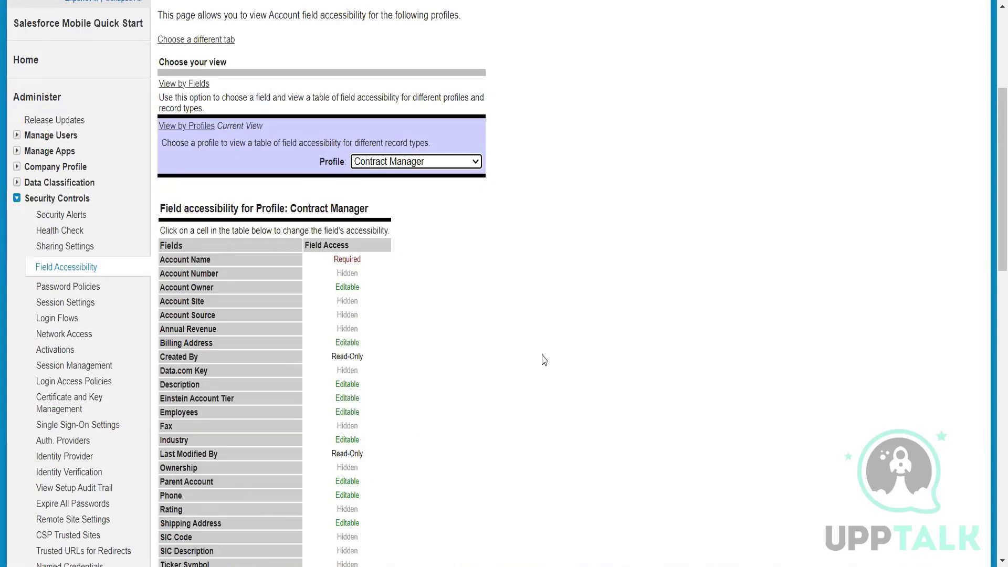
Open Password Policies under Security Controls and review the expiry periods offered for user passwords.
{"action": "left_click", "coordinate": [89, 289]}
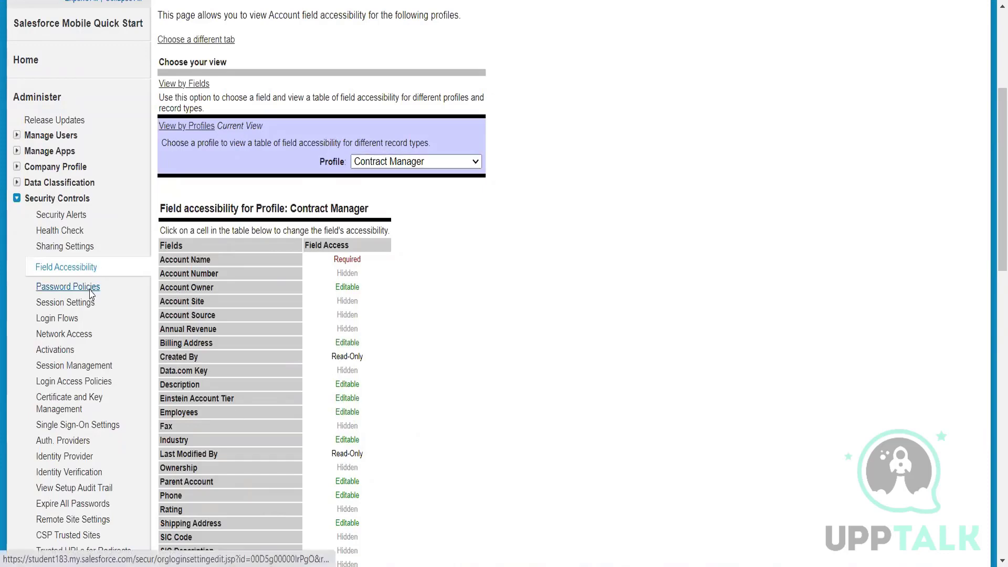
{"action": "scroll", "coordinate": [580, 344], "scroll_direction": "down", "scroll_amount": 3}
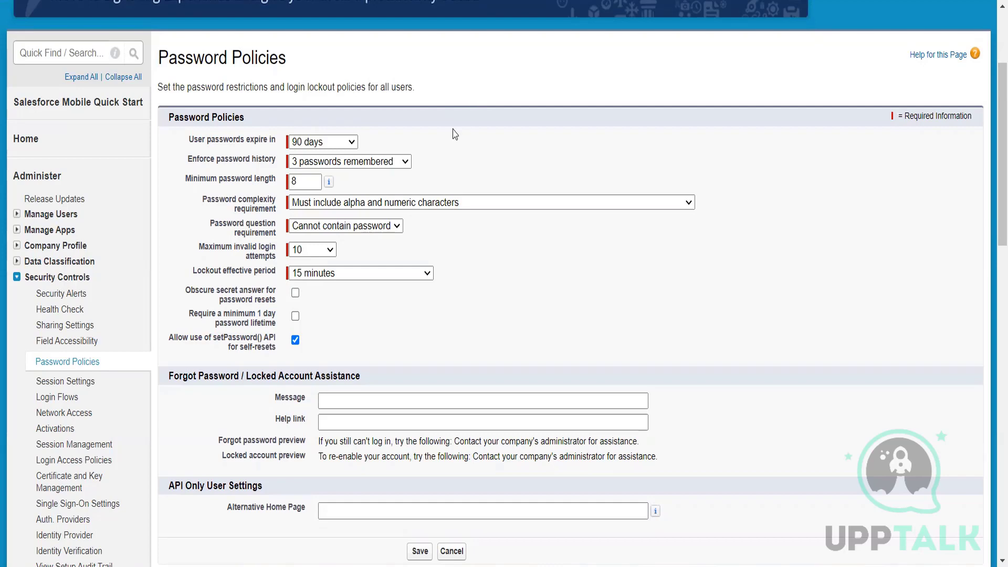
{"action": "left_click", "coordinate": [331, 147]}
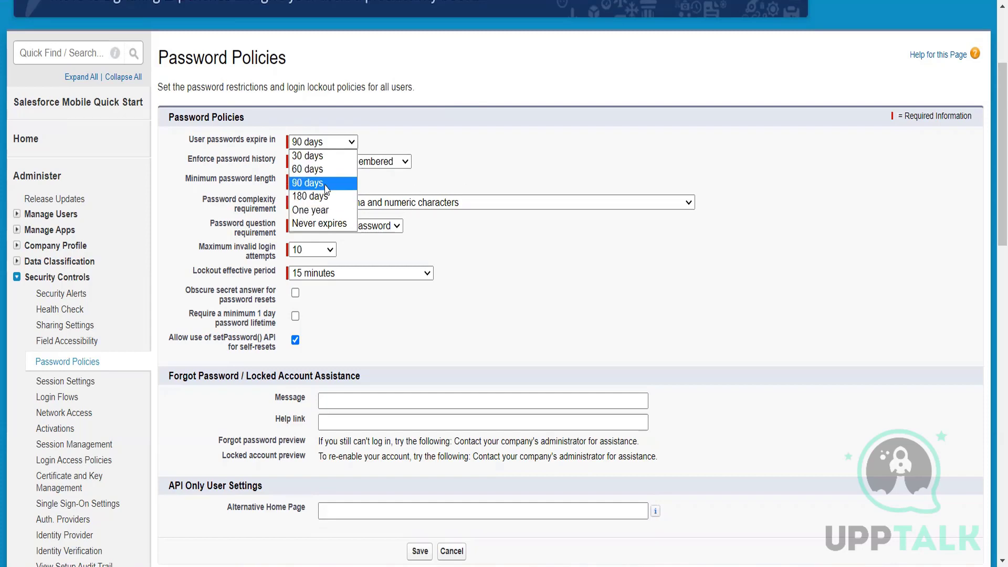
{"action": "left_click", "coordinate": [438, 152]}
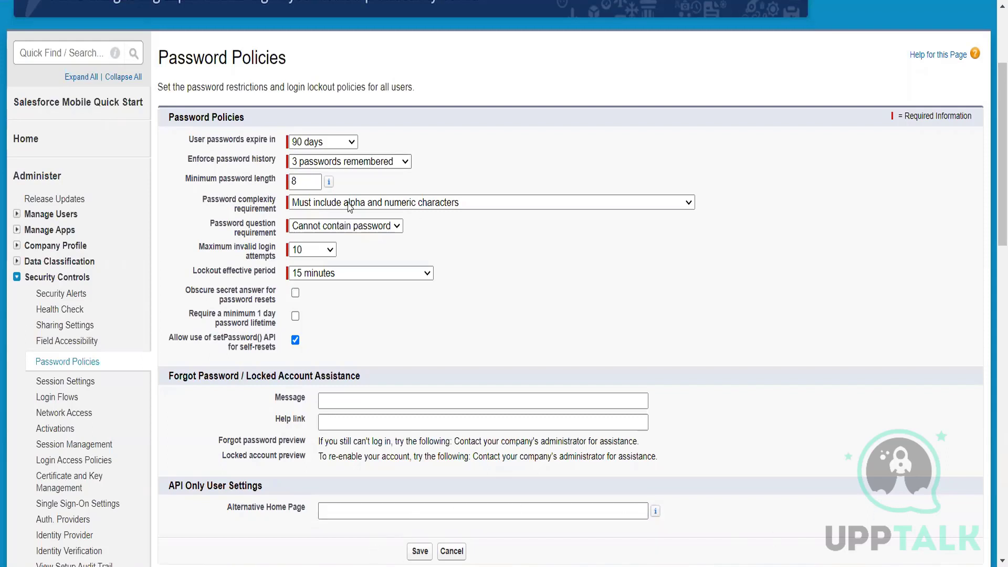
Check the minimum password length setting and review the available password complexity requirements without changing them.
{"action": "mouse_move", "coordinate": [329, 182]}
{"action": "left_click", "coordinate": [378, 202]}
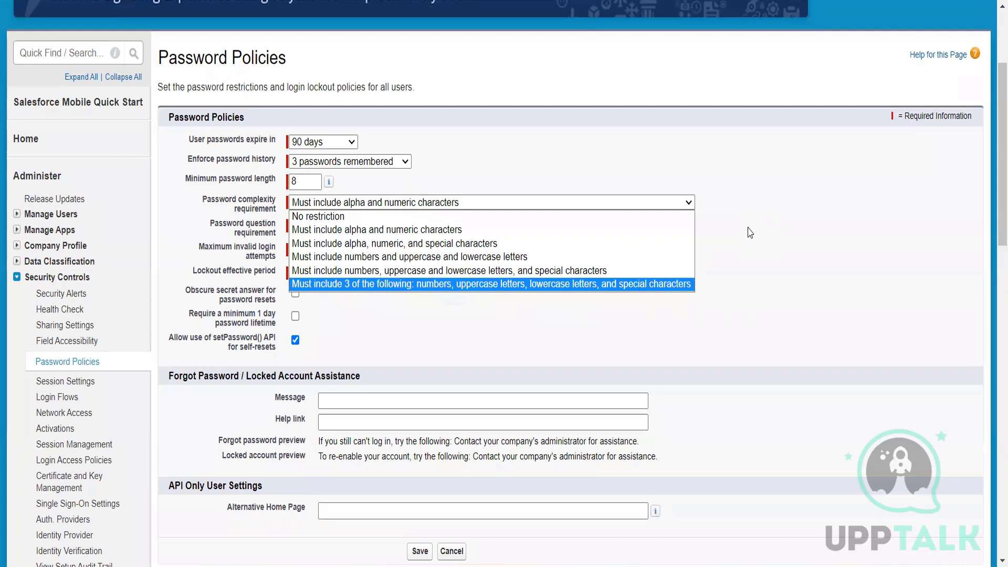
{"action": "left_click", "coordinate": [750, 232]}
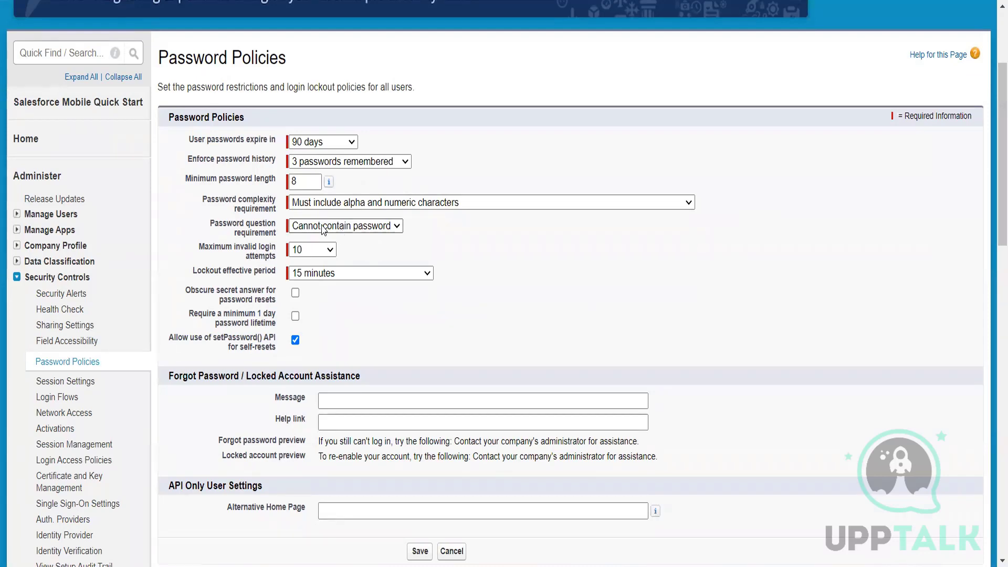
Review the choices for enforcing password history and for the maximum number of invalid login attempts.
{"action": "left_click", "coordinate": [332, 167]}
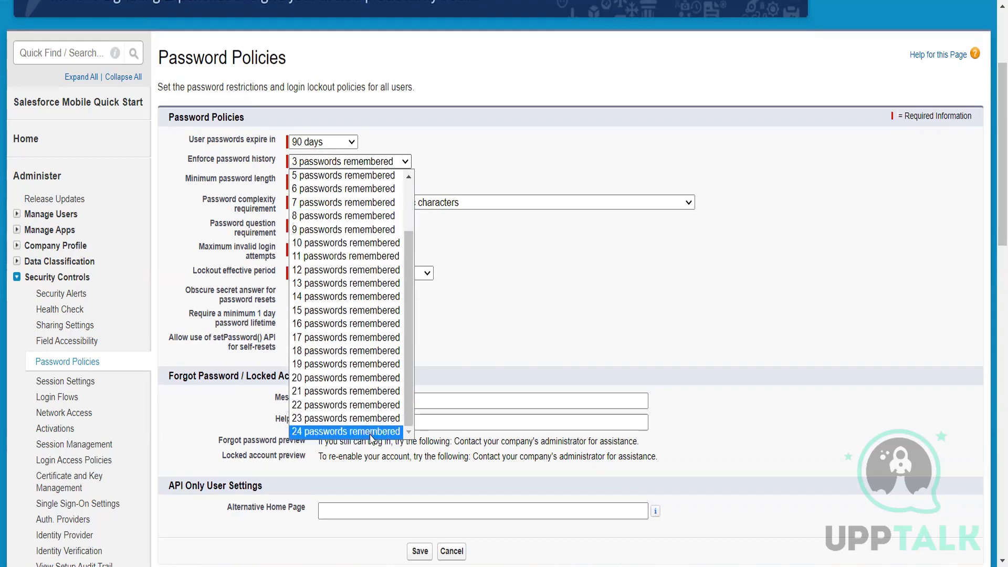
{"action": "scroll", "coordinate": [366, 284], "scroll_direction": "up", "scroll_amount": 2}
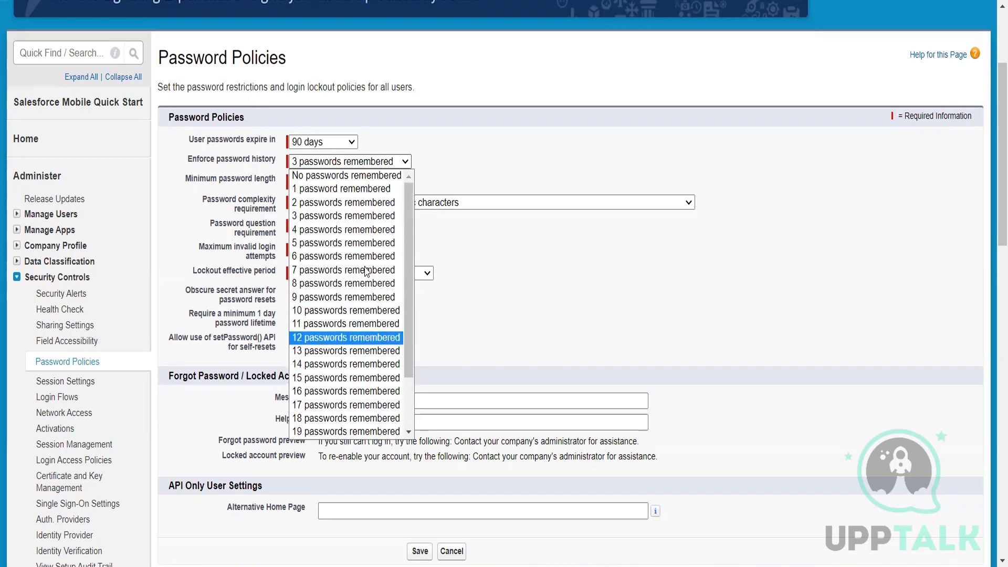
{"action": "left_click", "coordinate": [493, 162]}
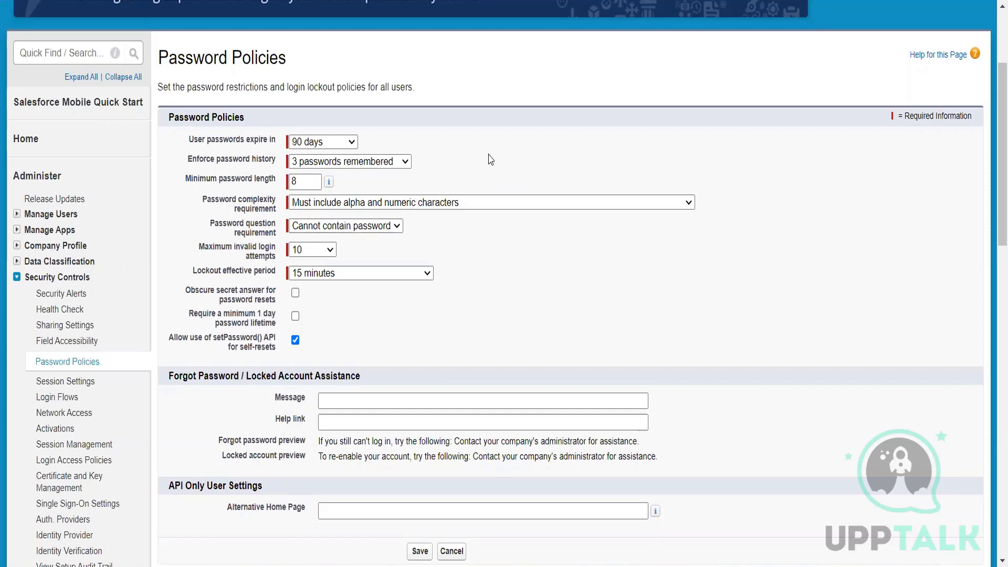
{"action": "left_click", "coordinate": [315, 252]}
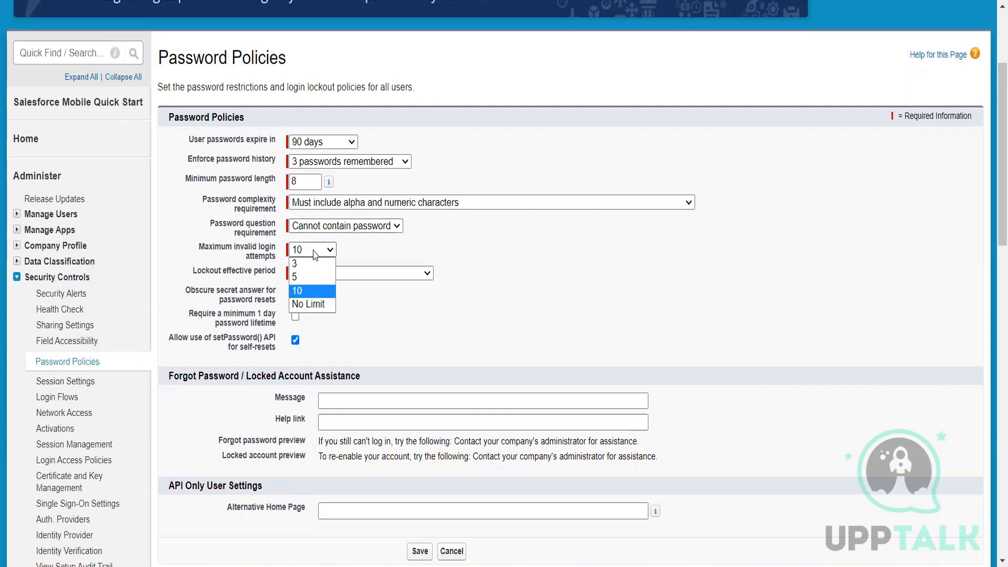